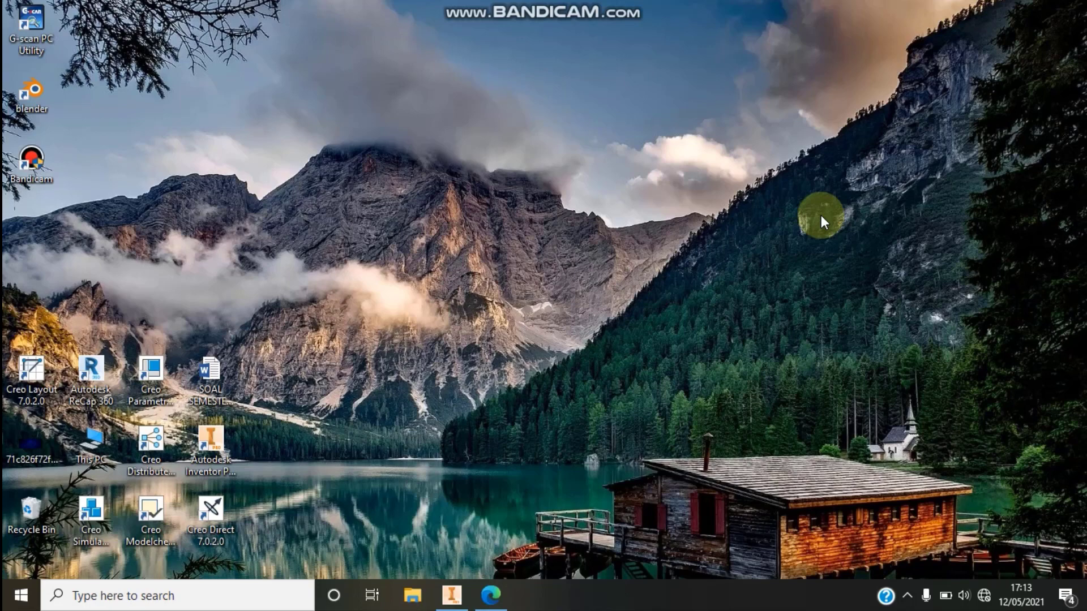
- Examine the dimensioned views and the isometric view of the part in latihan 30.pdf in Microsoft Edge
click(490, 595)
scroll(800, 362, up, 3)
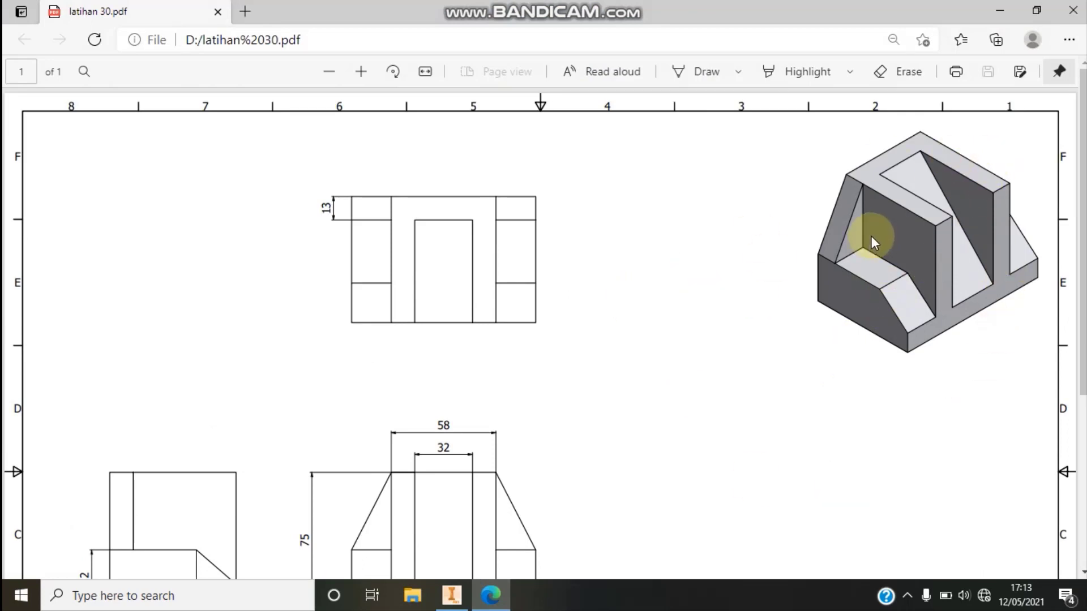
scroll(870, 237, down, 4)
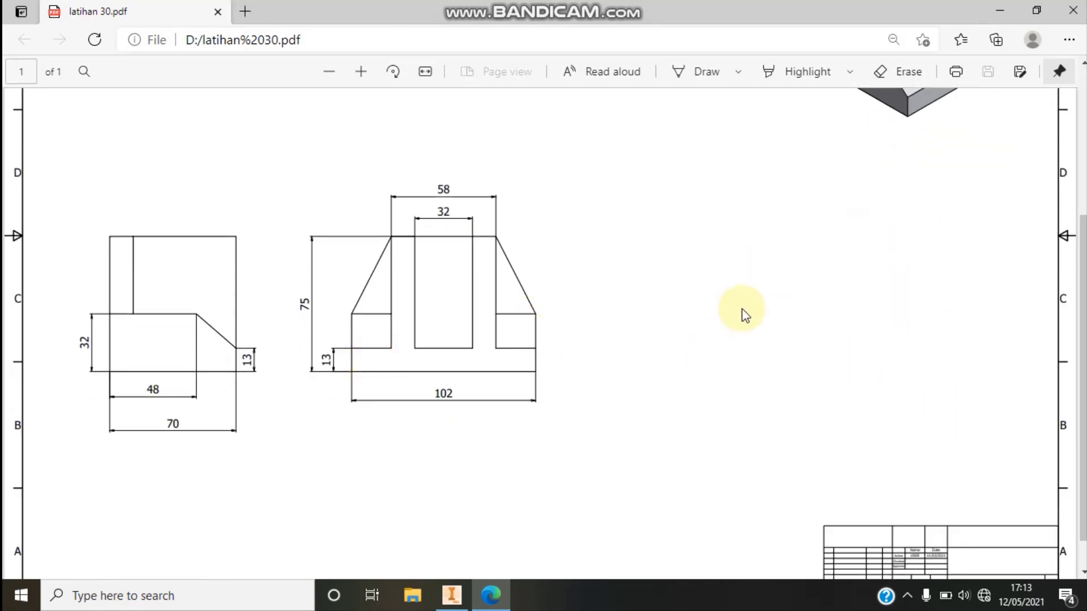
scroll(743, 308, up, 1)
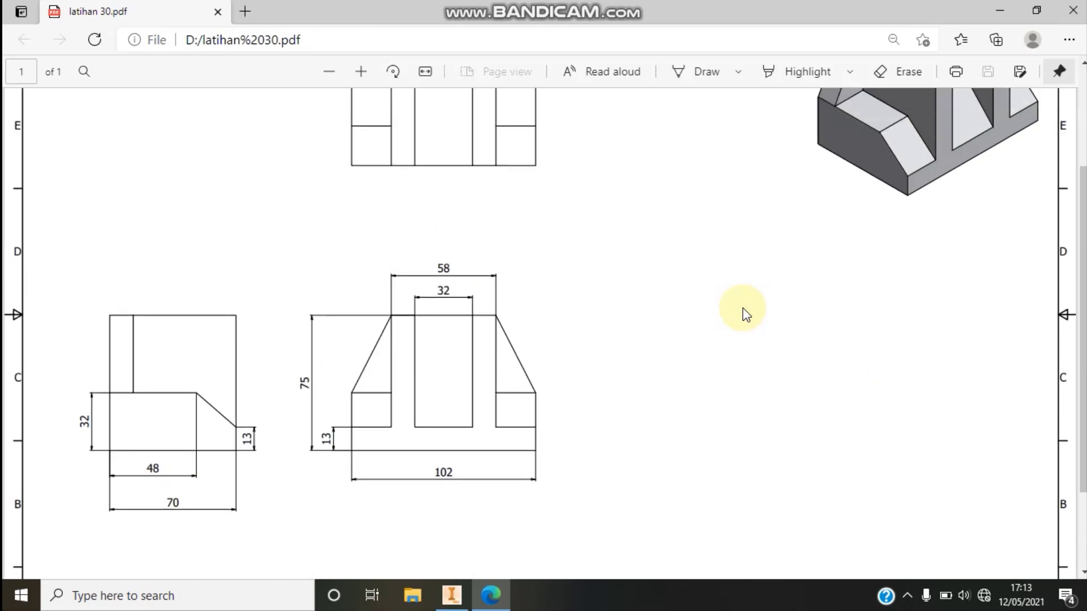
scroll(743, 308, up, 3)
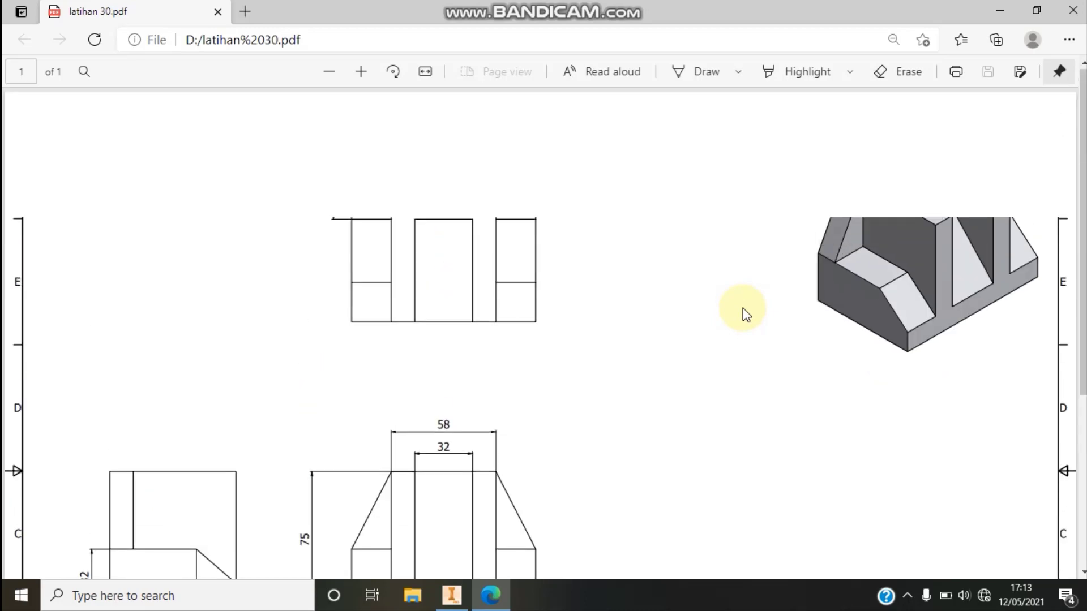
click(1000, 10)
right_click(650, 334)
click(650, 334)
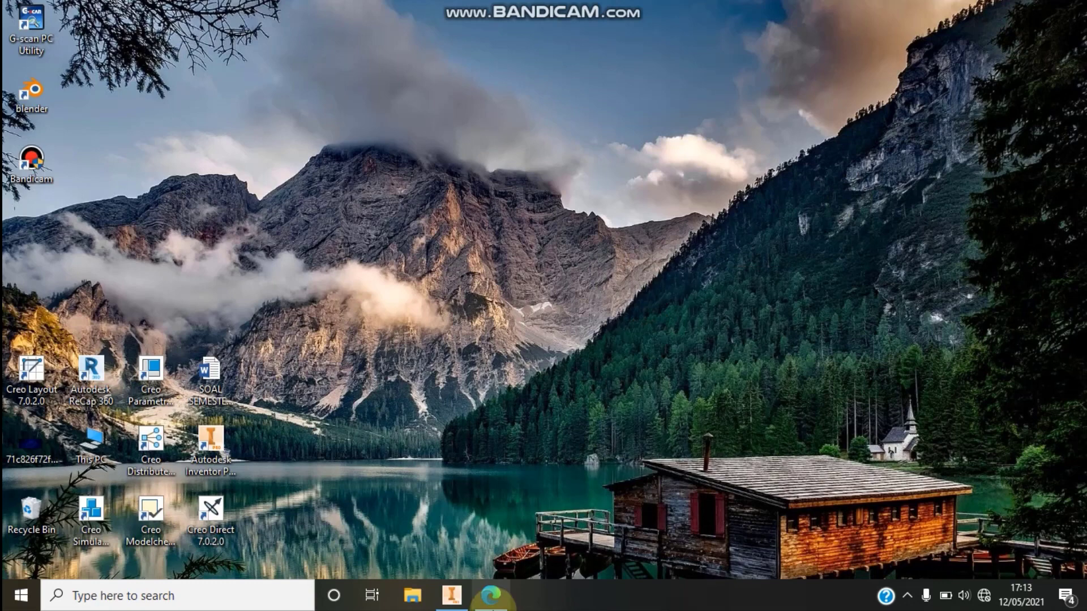
mouse_move(490, 602)
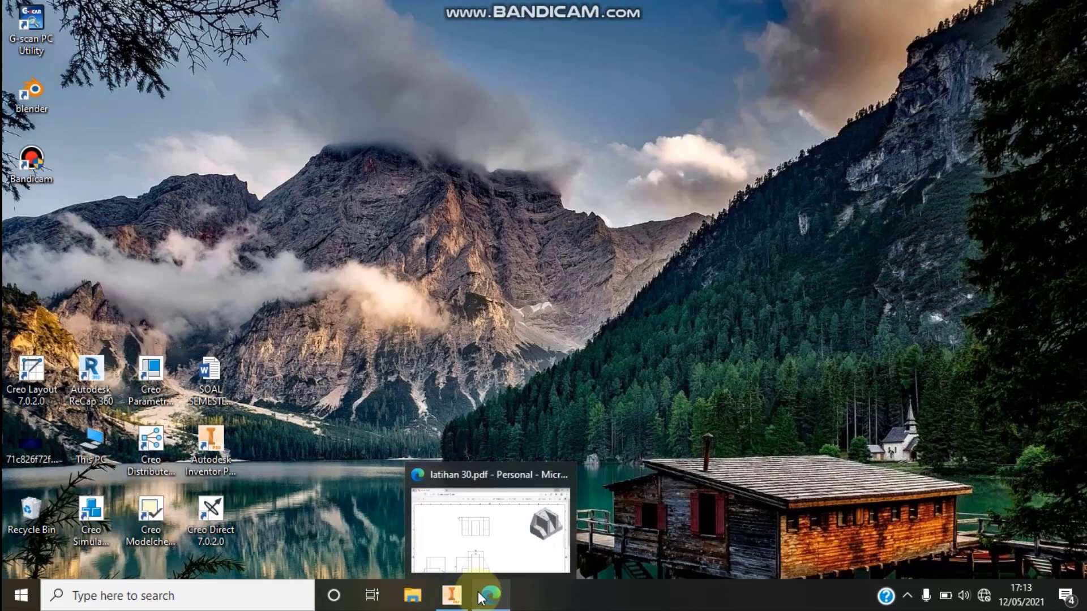
- In Autodesk Inventor, create a part from the metric Standard (mm).ipt template and start a 2D sketch on the horizontal origin plane
click(452, 598)
click(24, 73)
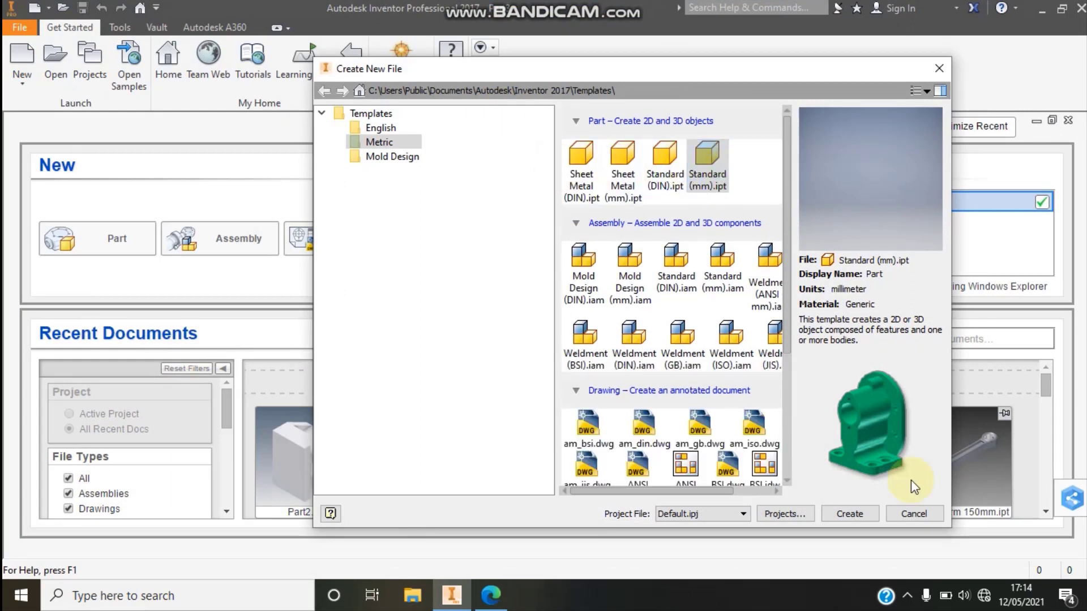
click(870, 515)
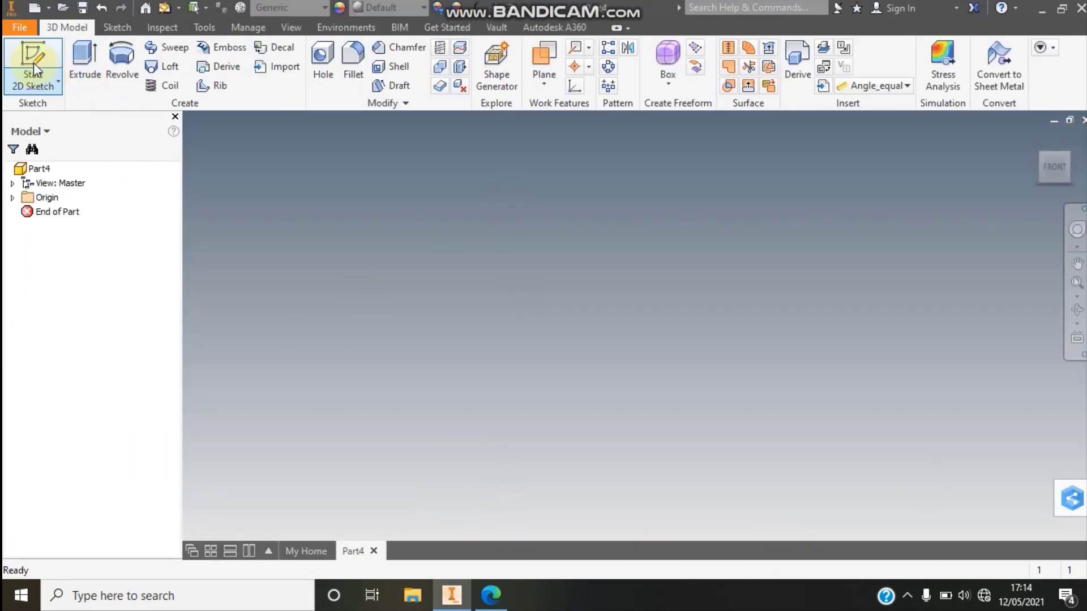
click(33, 63)
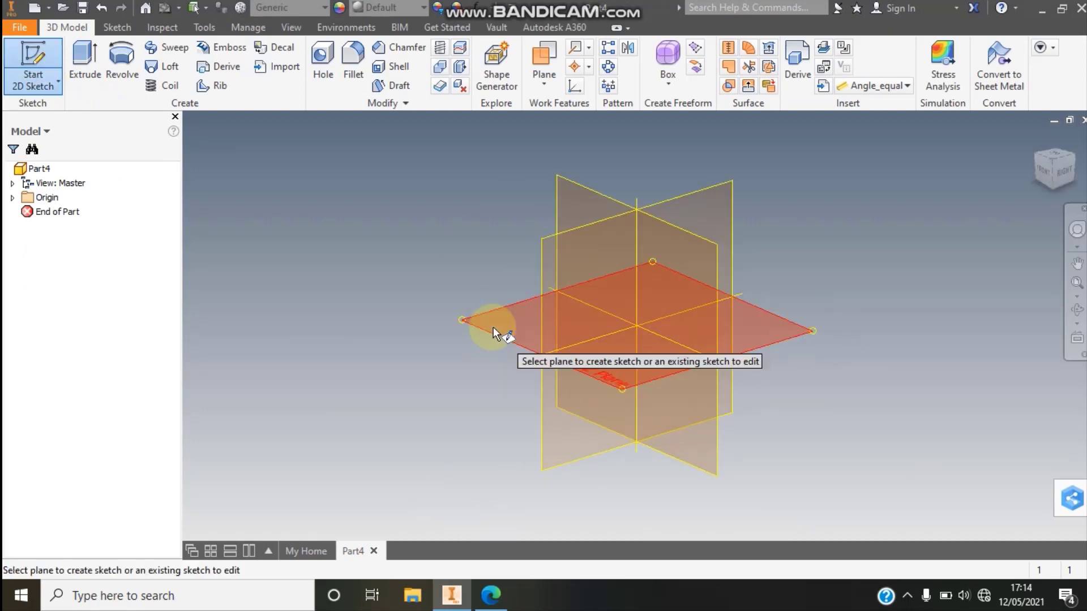
click(492, 313)
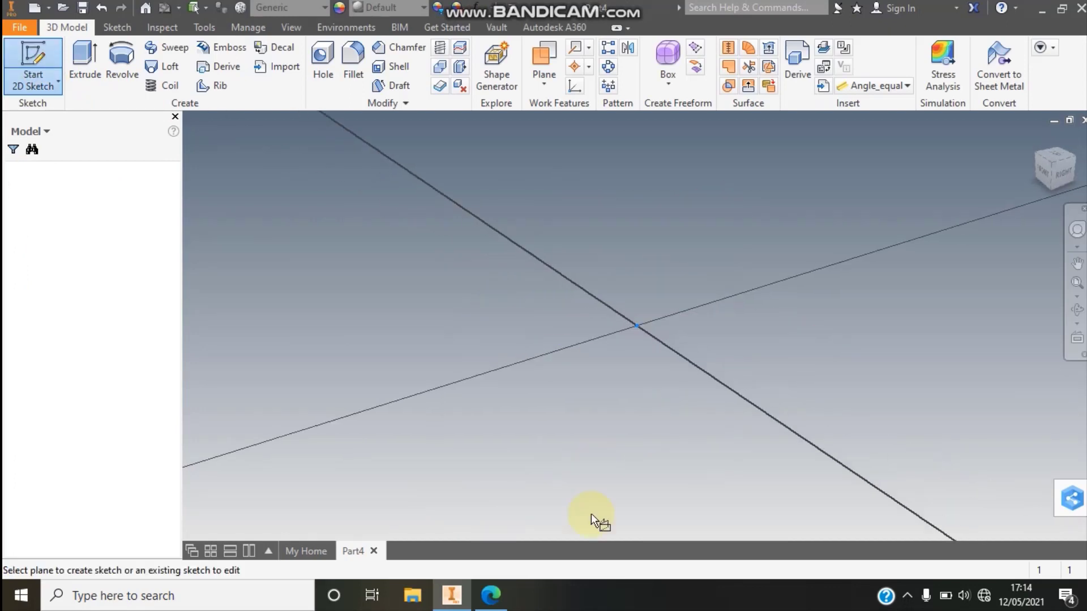
- Examine the base's length, depth and thickness dimensions in the latihan 30.pdf drawing in Edge, and return to Inventor
click(505, 592)
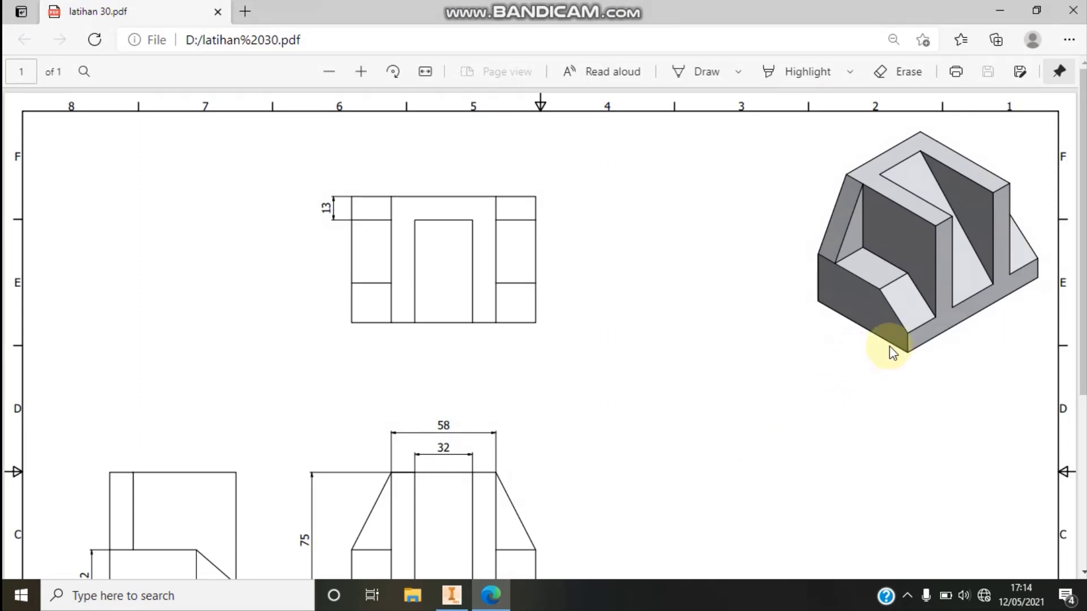
scroll(889, 349, down, 3)
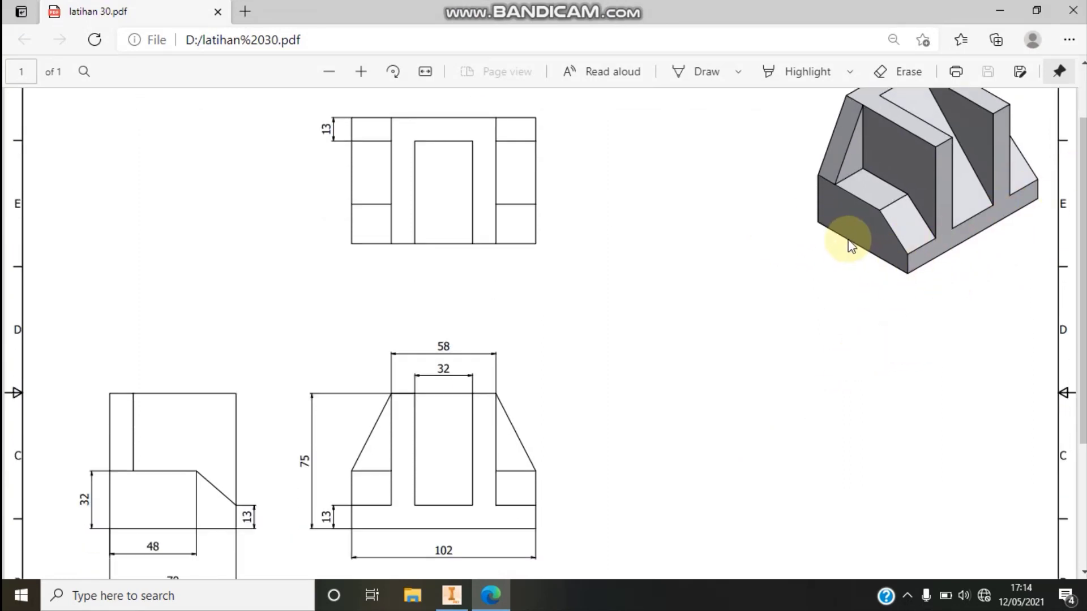
scroll(918, 267, down, 2)
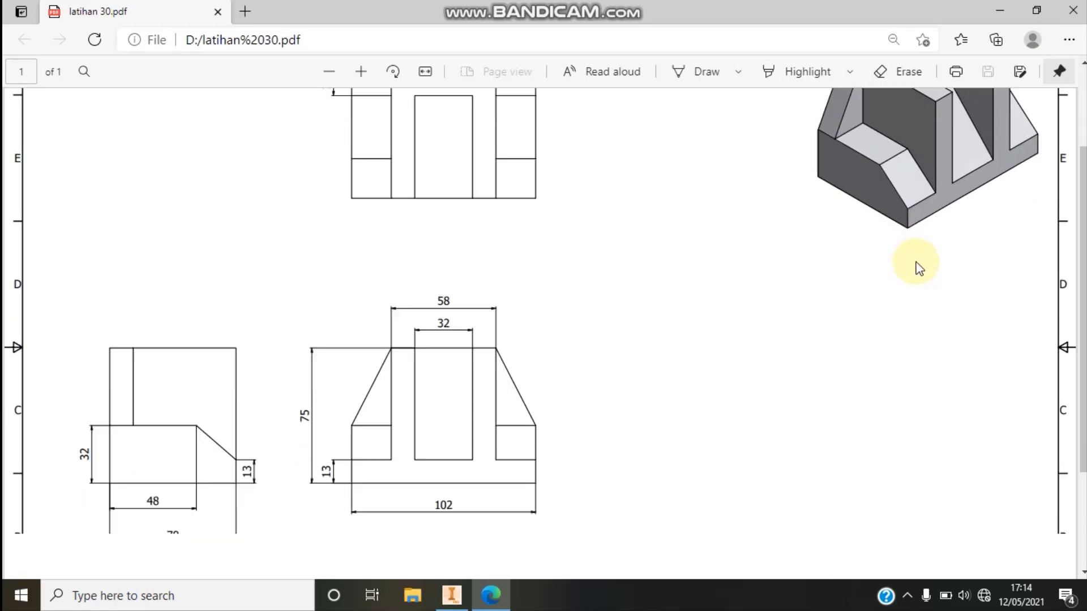
scroll(913, 209, up, 3)
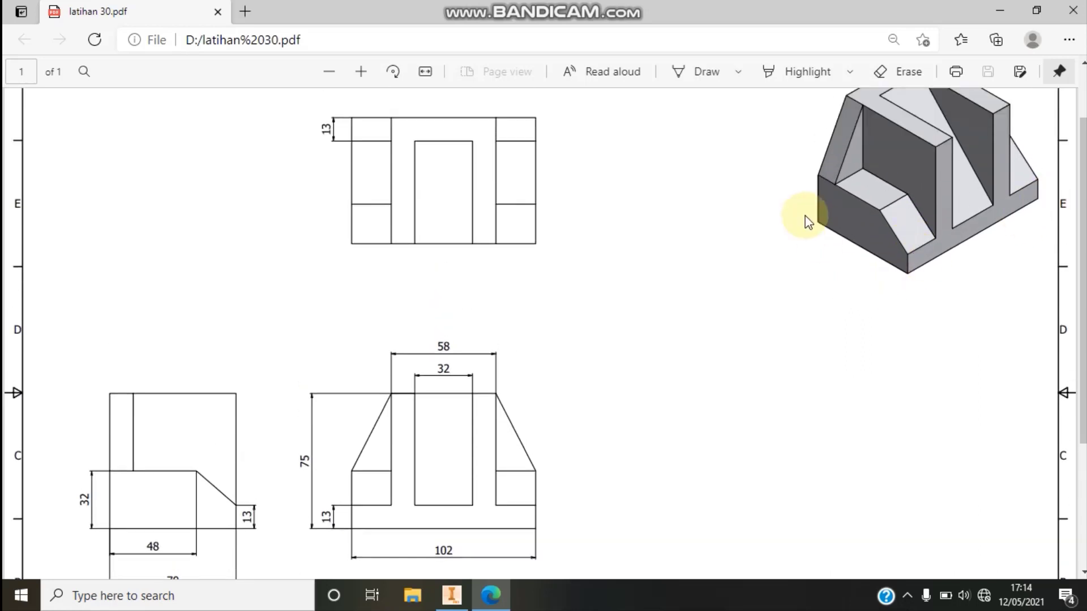
scroll(807, 227, down, 2)
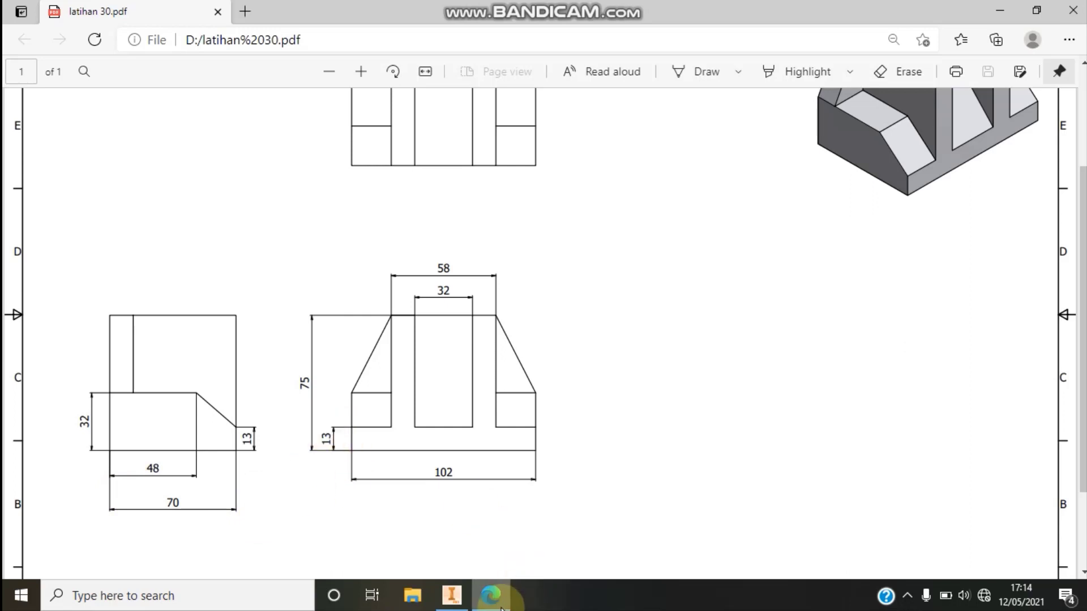
click(462, 601)
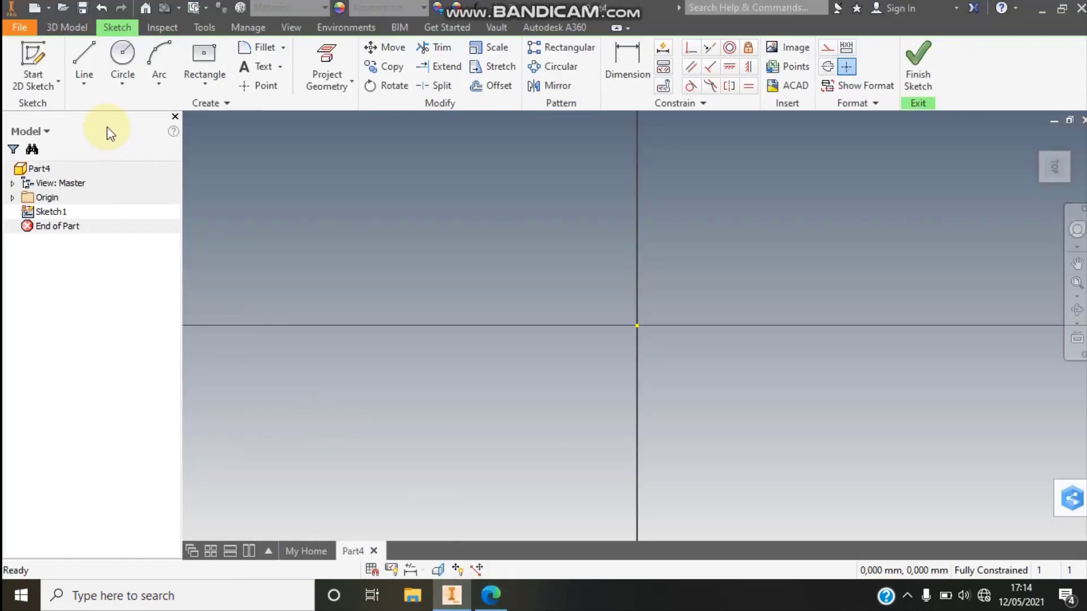
- Sketch a two-point center rectangle about 27 mm wide and 16 mm high, centered on the origin
click(208, 79)
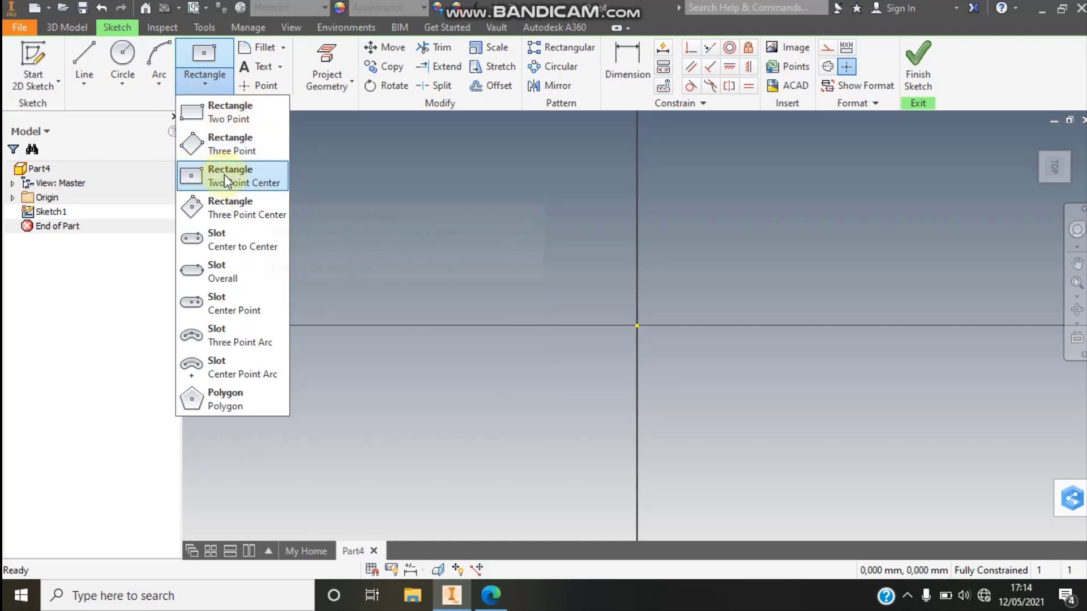
click(256, 177)
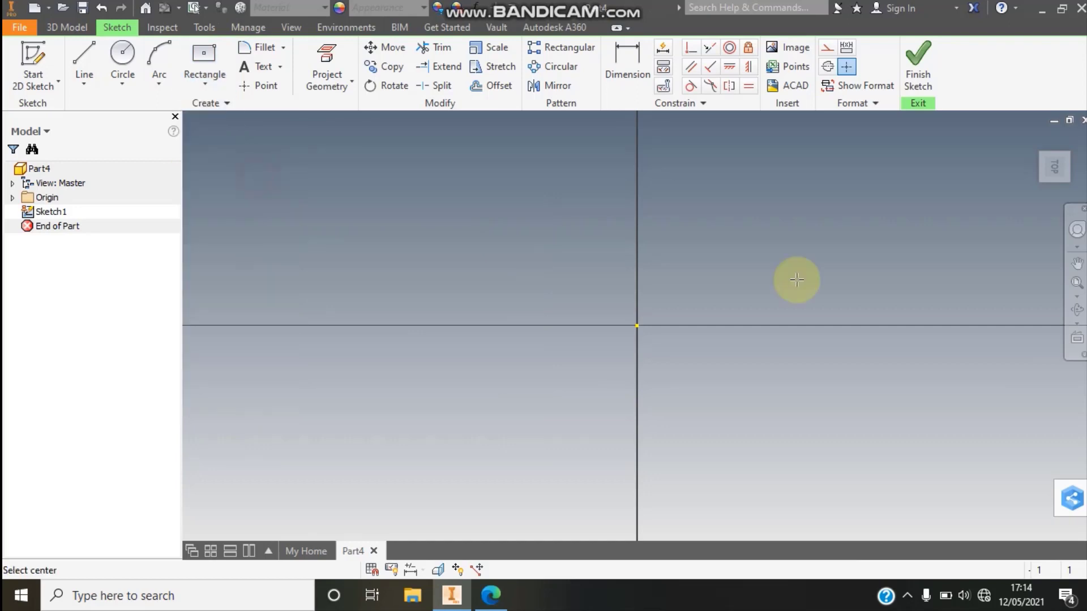
click(637, 325)
click(466, 228)
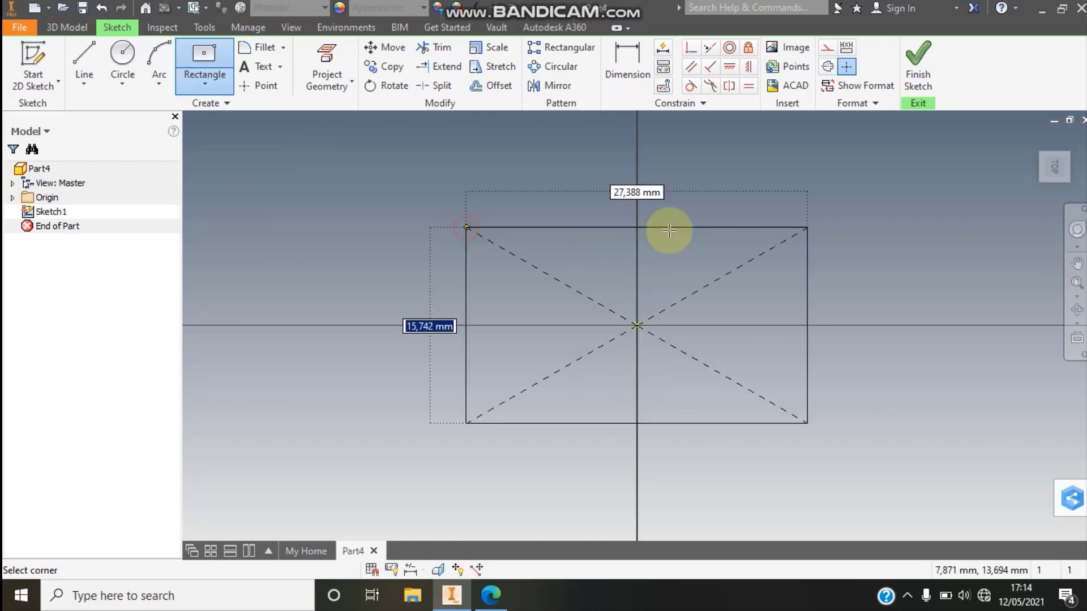
- Dimension the rectangle to 102 mm wide and 70 mm high
click(626, 65)
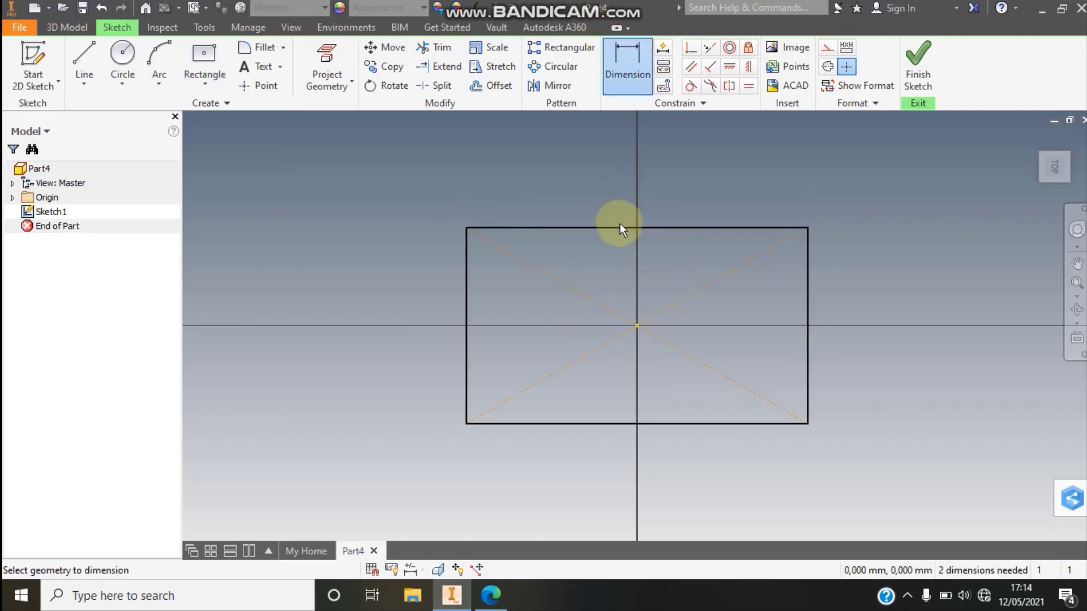
click(620, 223)
click(621, 203)
text(102)
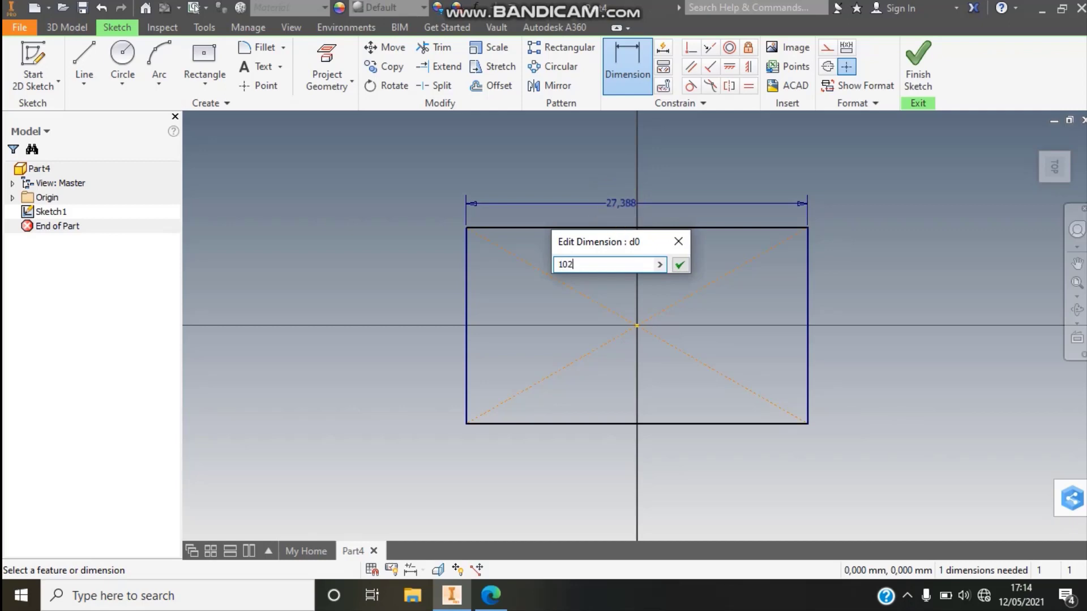
key(Return)
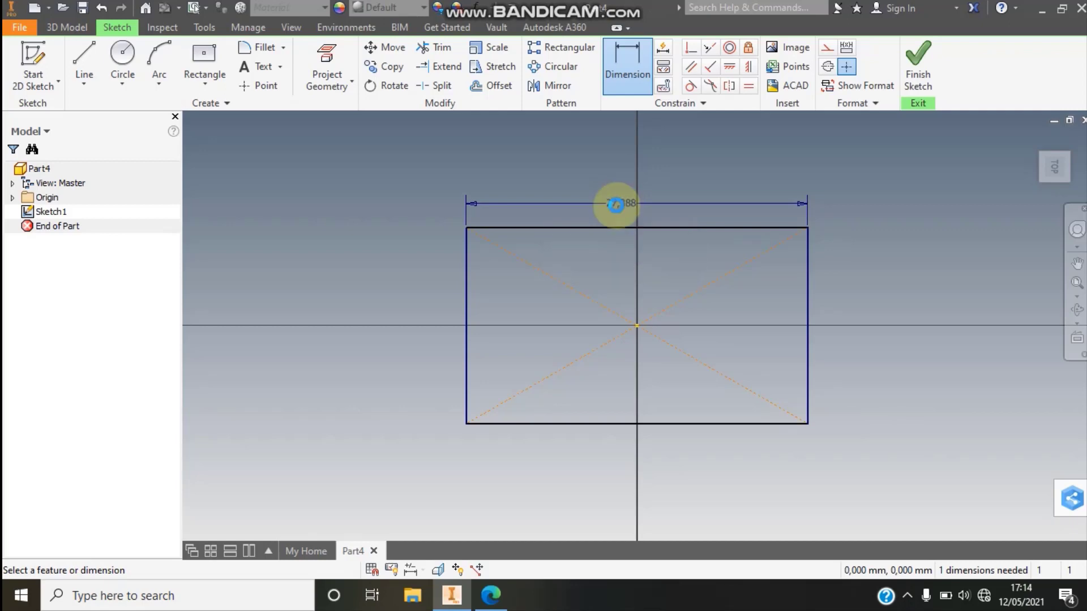
click(1078, 286)
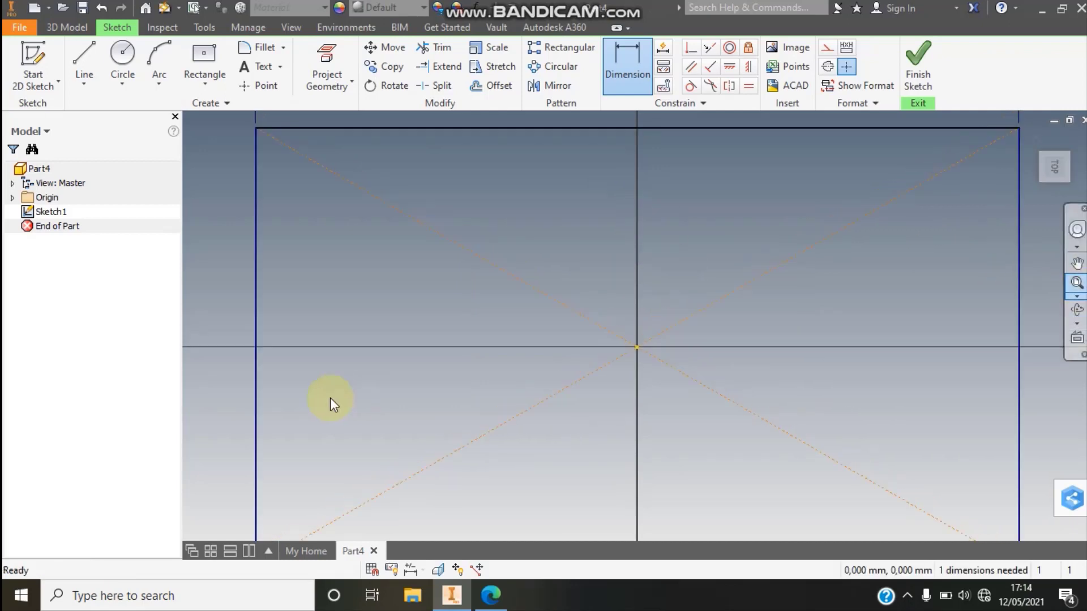
click(343, 355)
click(301, 350)
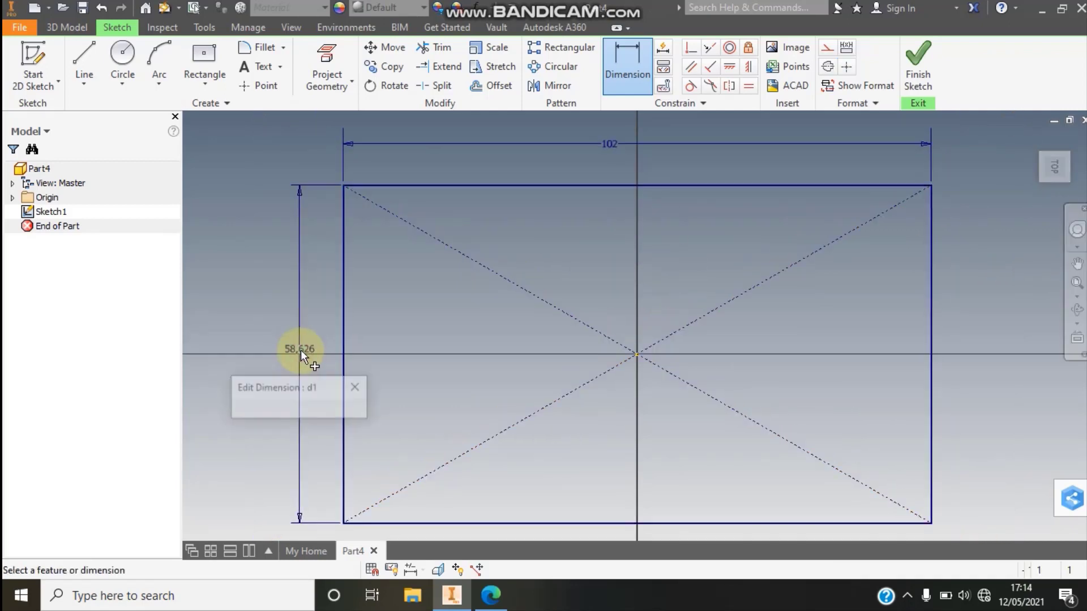
text(70)
key(Return)
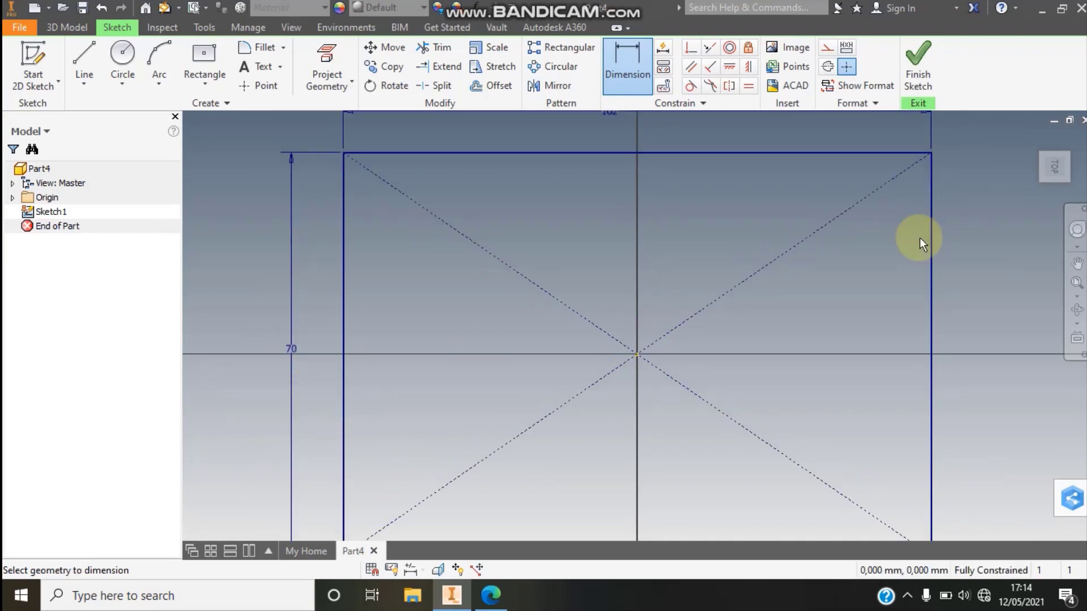
- Finish the sketch and extrude the rectangle 13 mm upward as the solid base
click(918, 71)
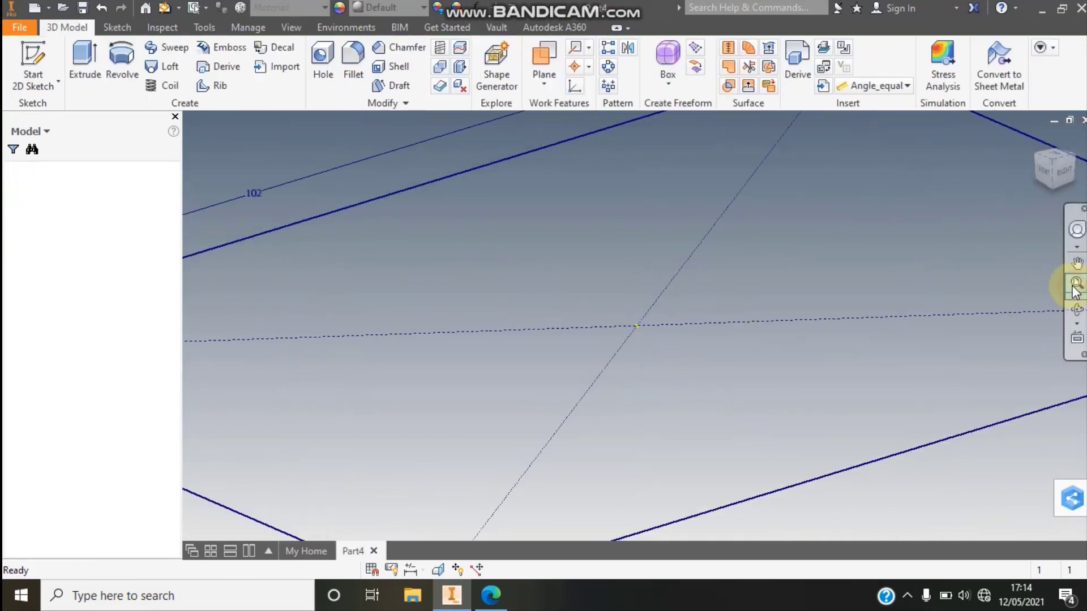
click(92, 67)
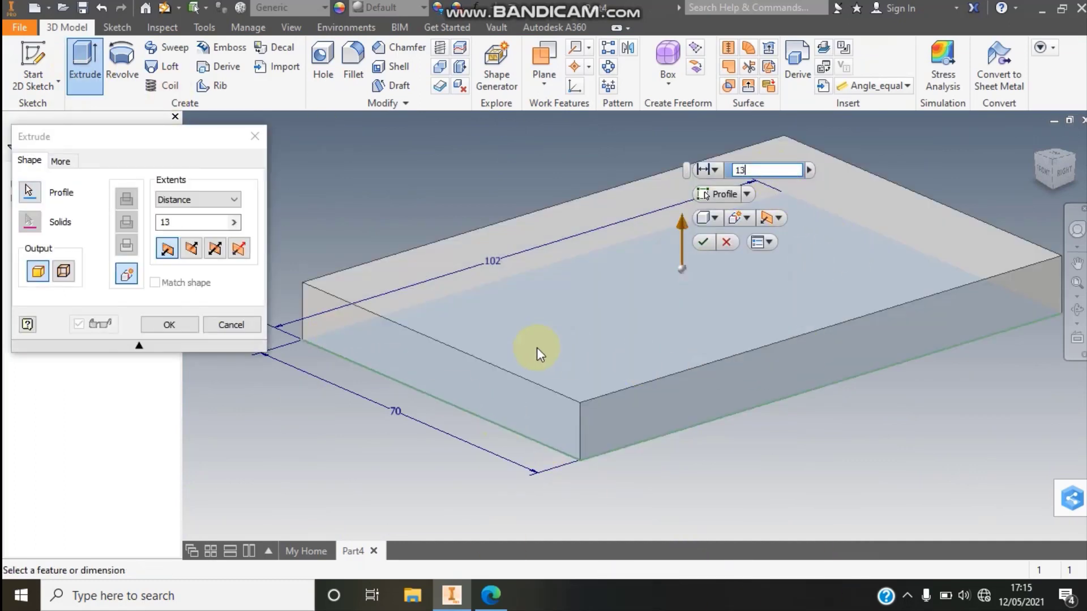
click(162, 328)
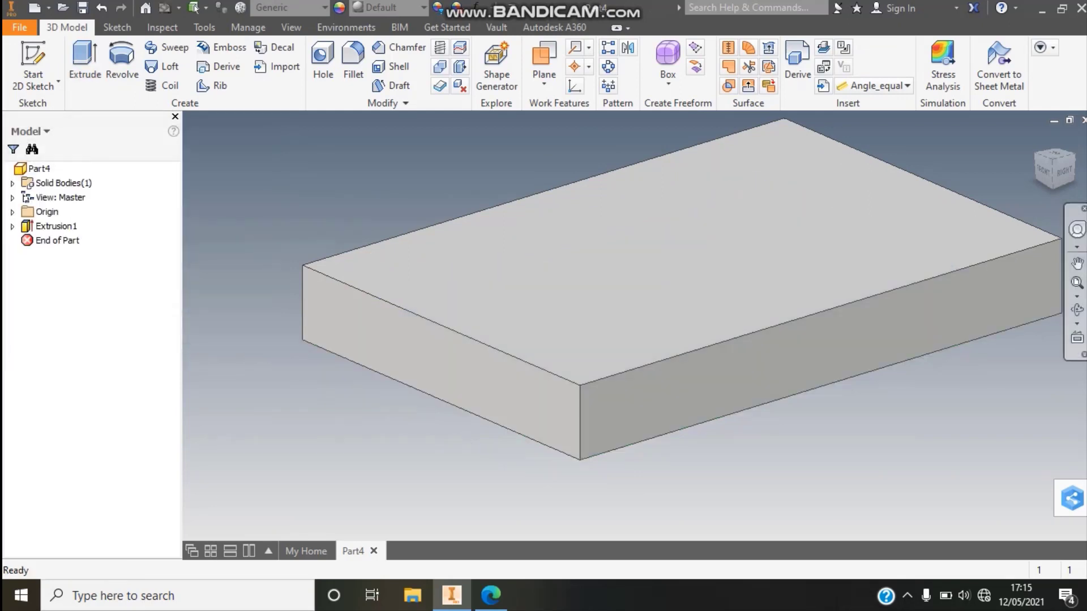
click(1077, 282)
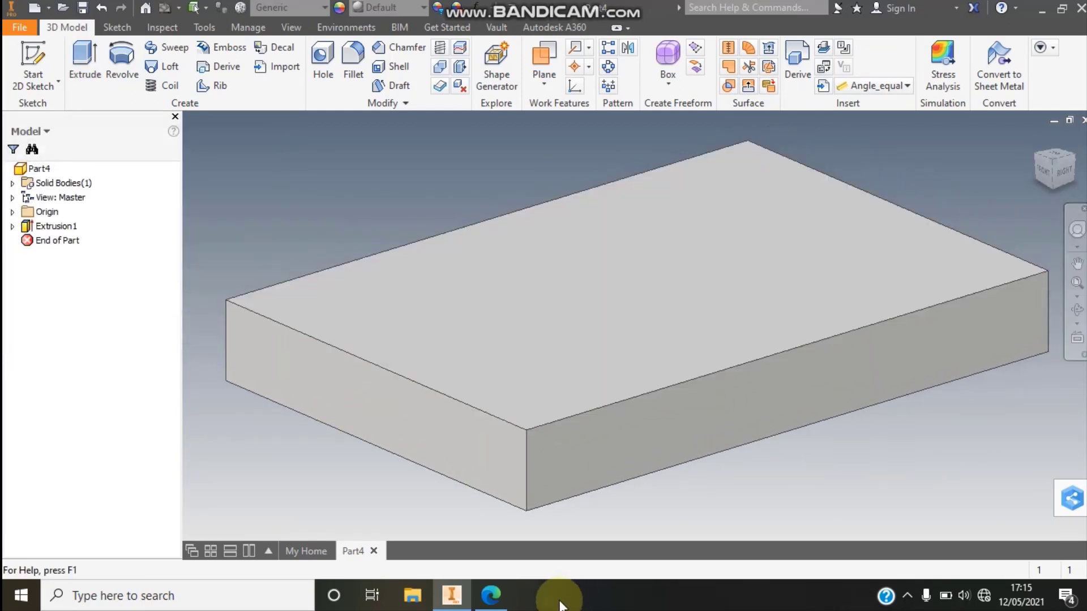
- Examine the upright walls above the base and their dimensions in the latihan 30.pdf drawing in Edge, and return to Inventor
click(491, 595)
scroll(863, 391, up, 3)
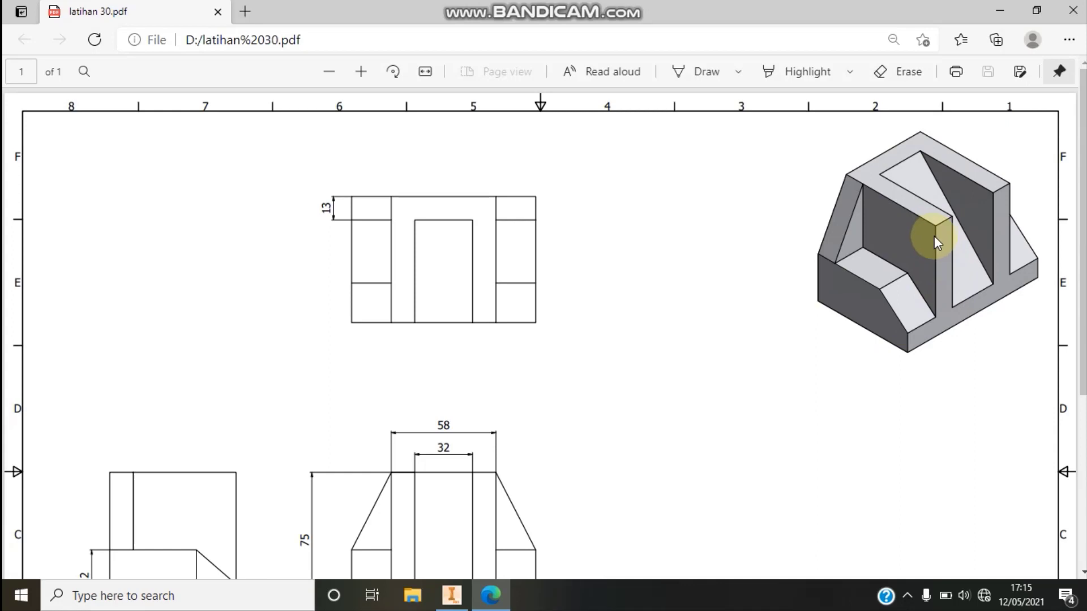
scroll(936, 238, down, 1)
scroll(937, 239, up, 1)
scroll(872, 338, down, 1)
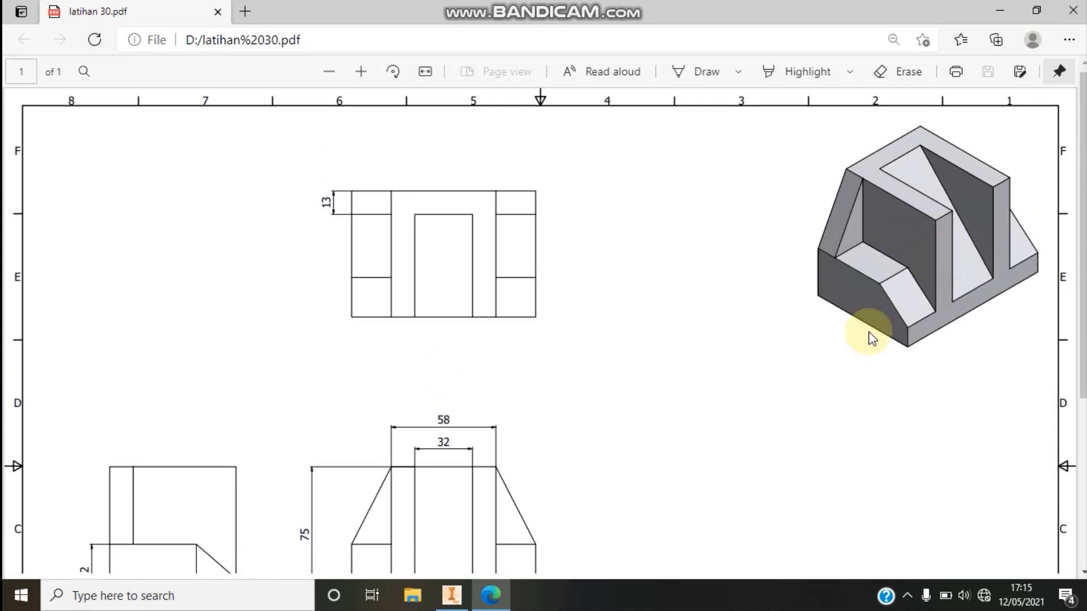
scroll(872, 339, down, 1)
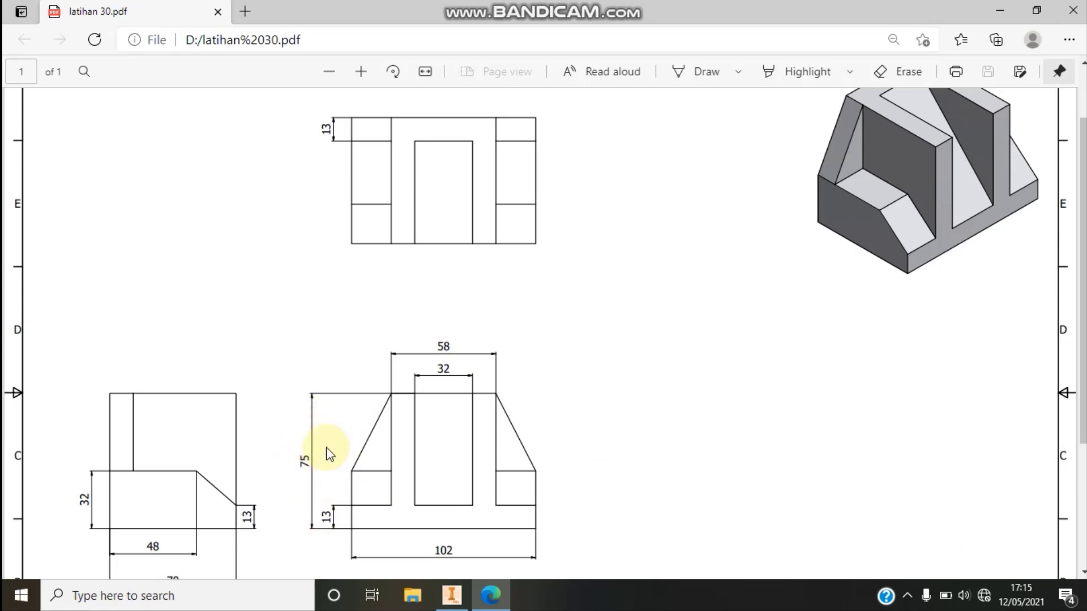
scroll(946, 178, up, 3)
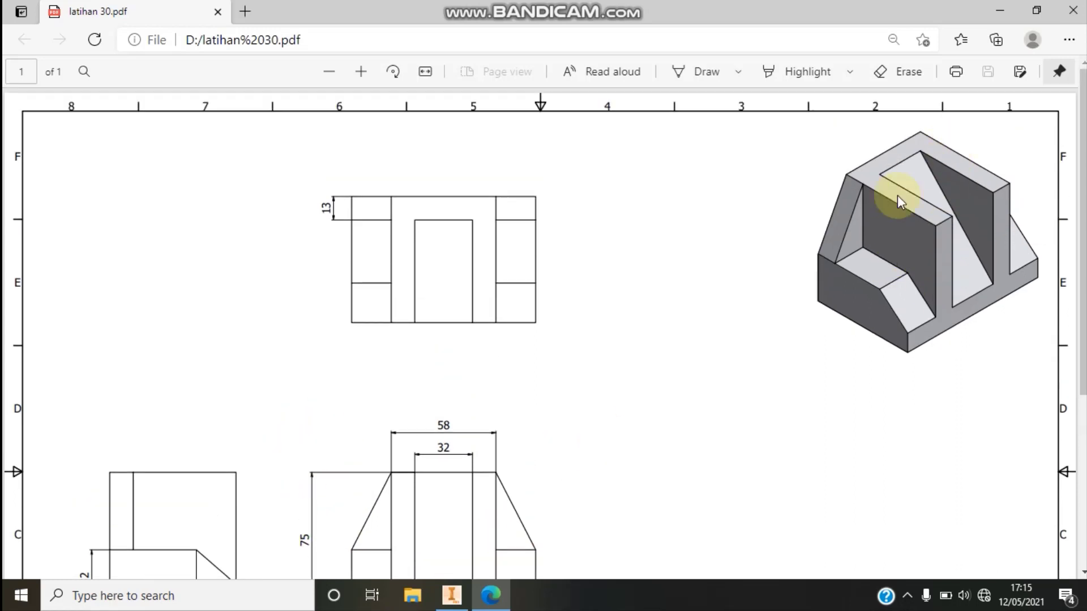
scroll(583, 466, down, 6)
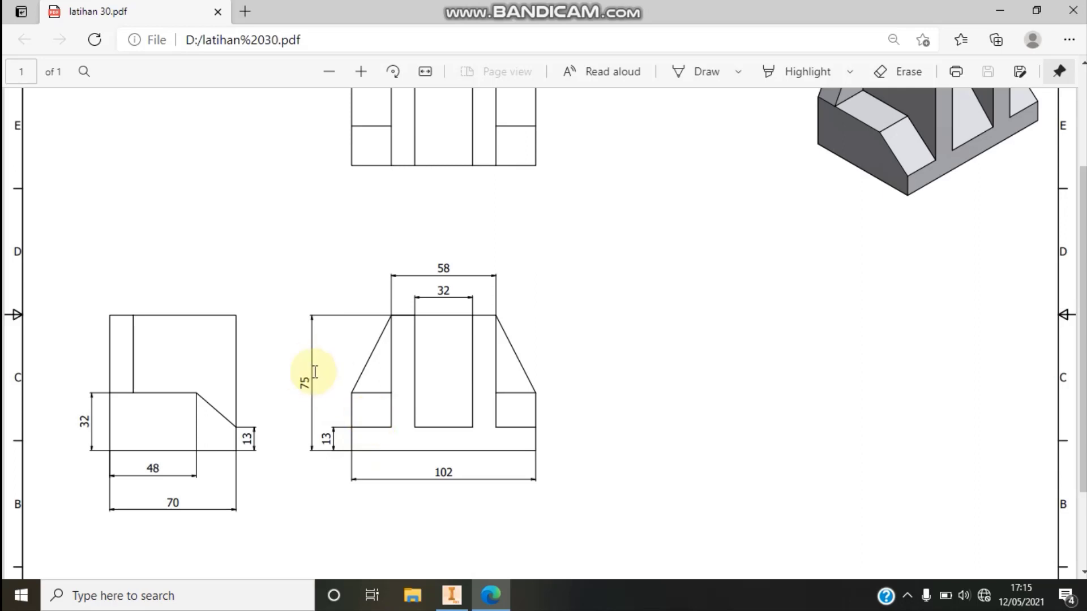
click(451, 594)
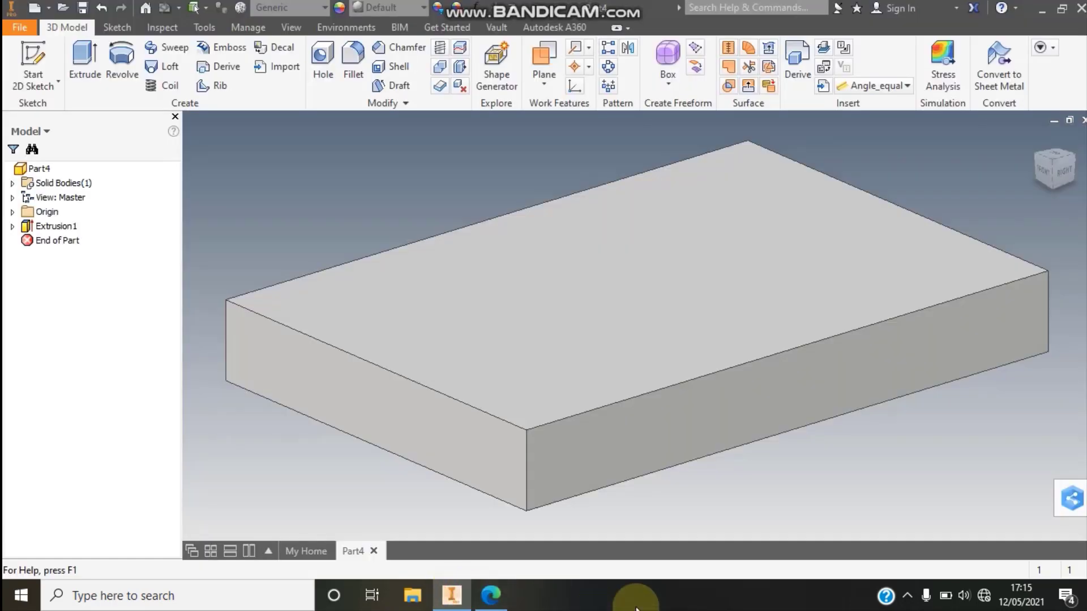
- Sketch a two-point center rectangle on the base's top face, centered on the origin, 58 mm wide and reaching the base's 70 mm depth
click(56, 61)
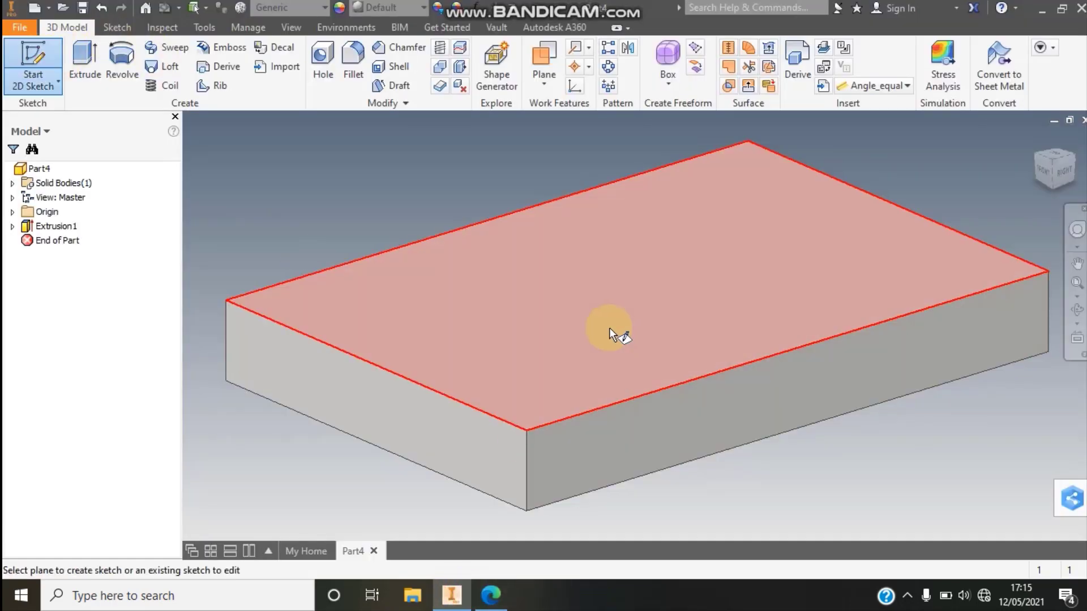
click(607, 328)
click(1076, 284)
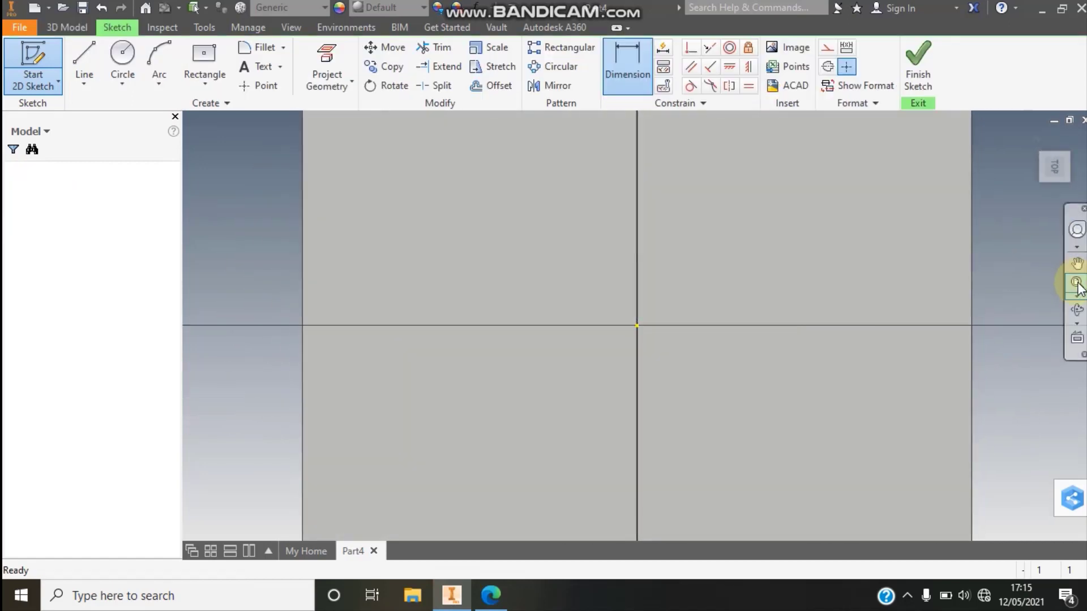
click(205, 83)
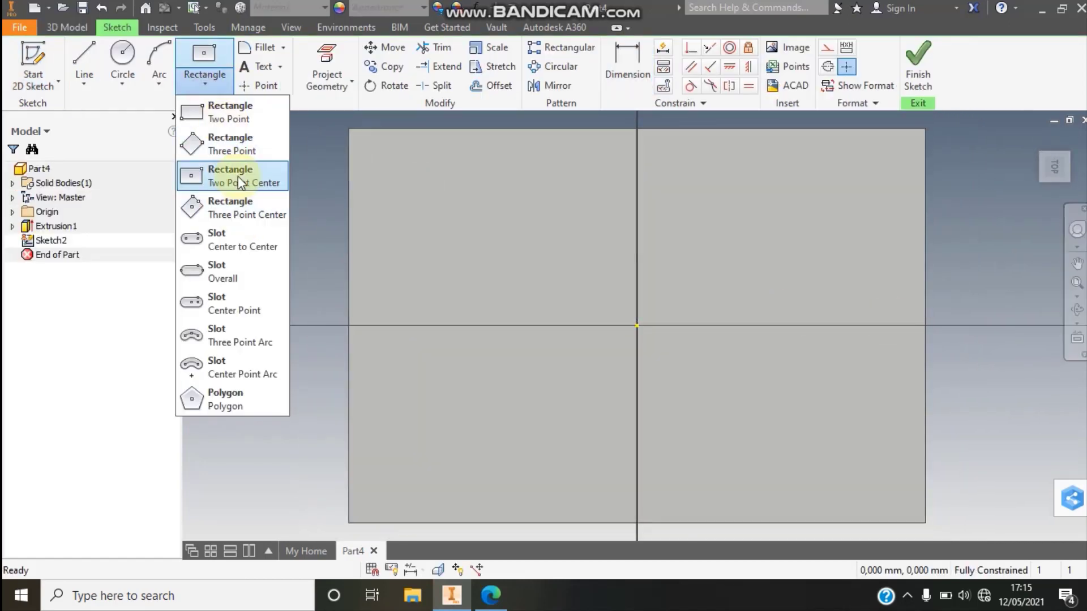
click(244, 183)
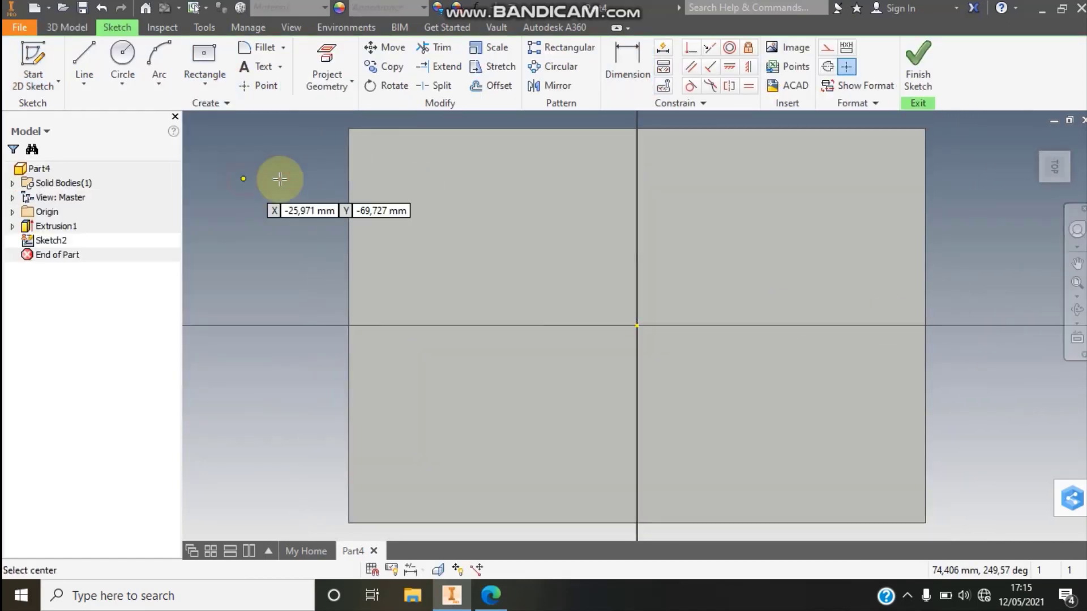
click(636, 325)
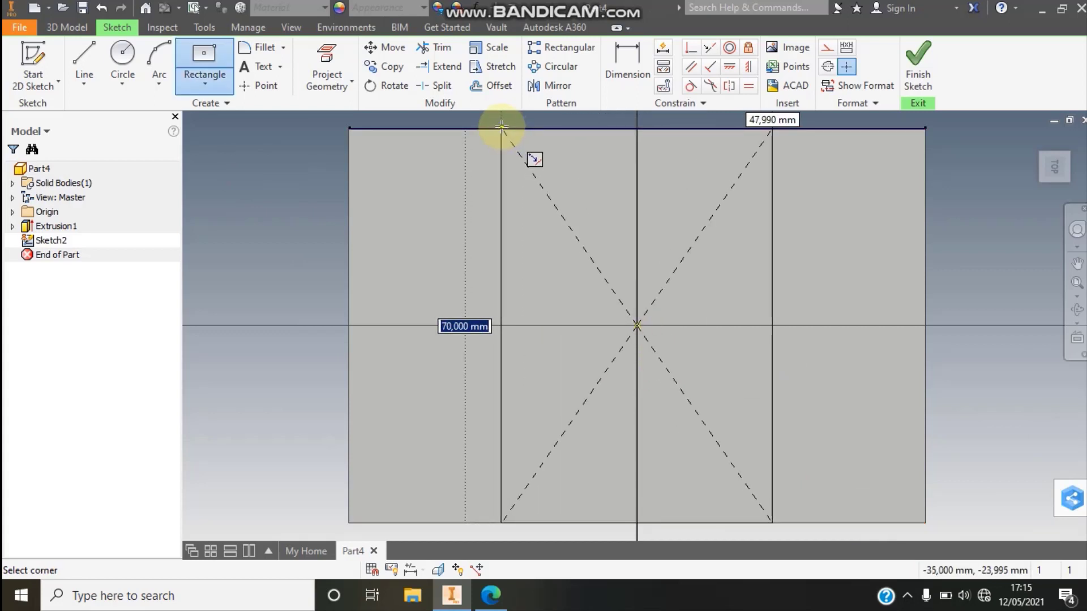
click(490, 594)
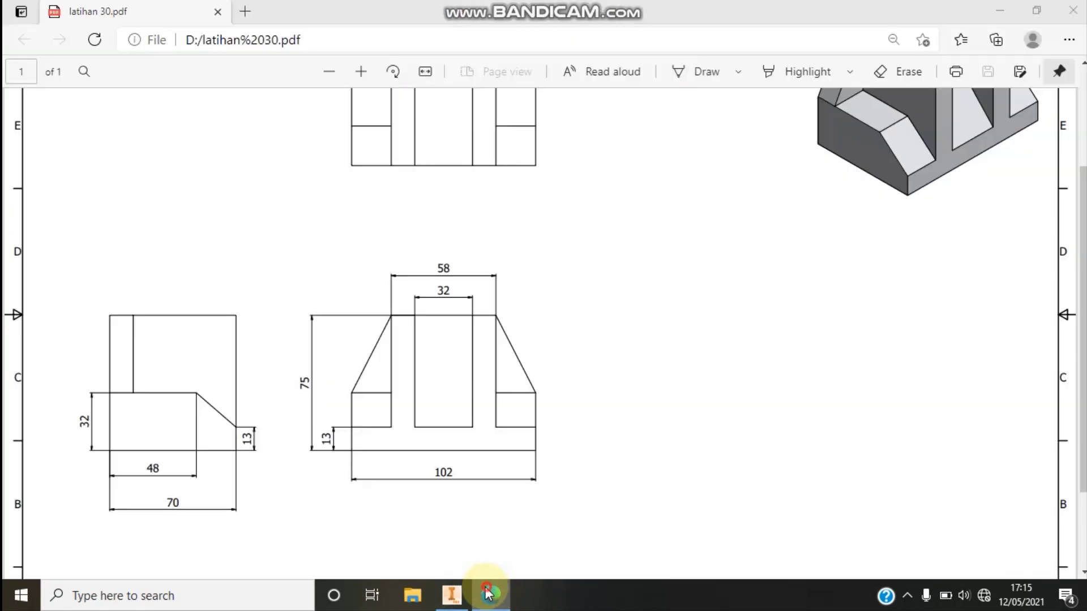
key(alt+Tab)
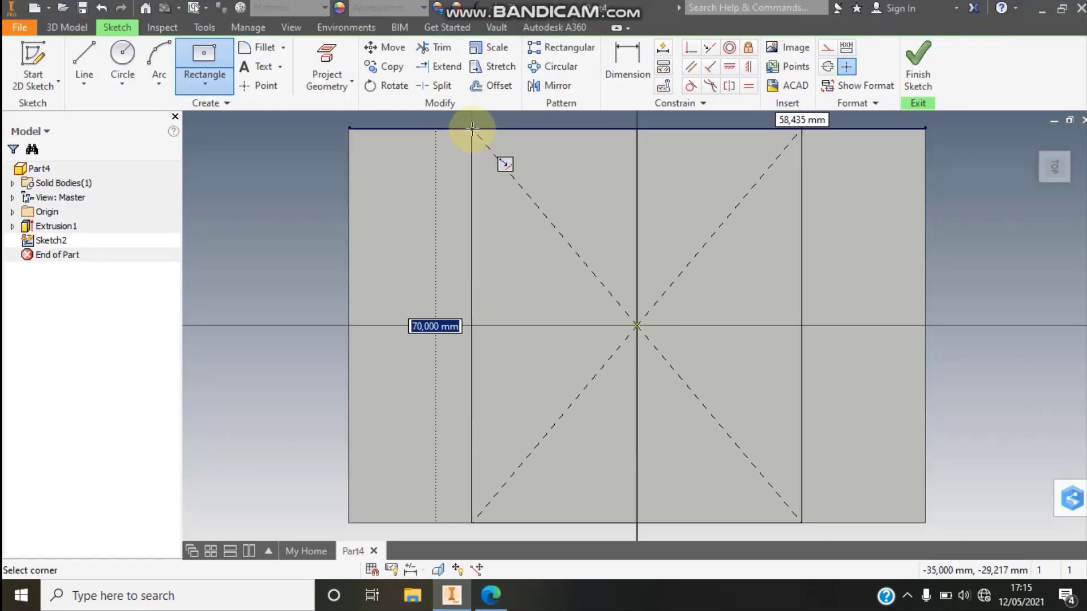
key(Tab)
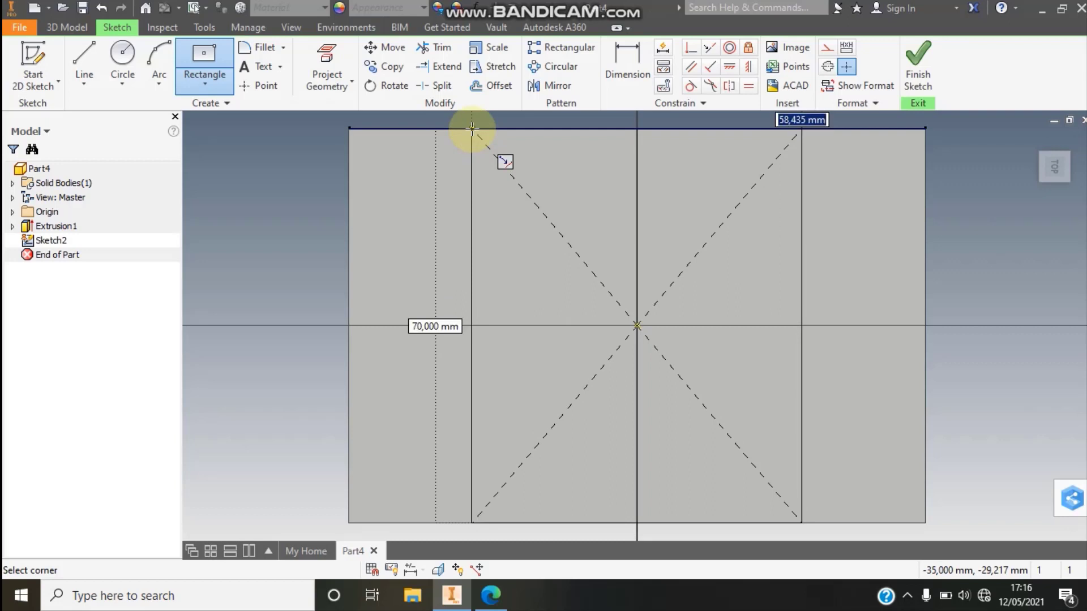
click(471, 127)
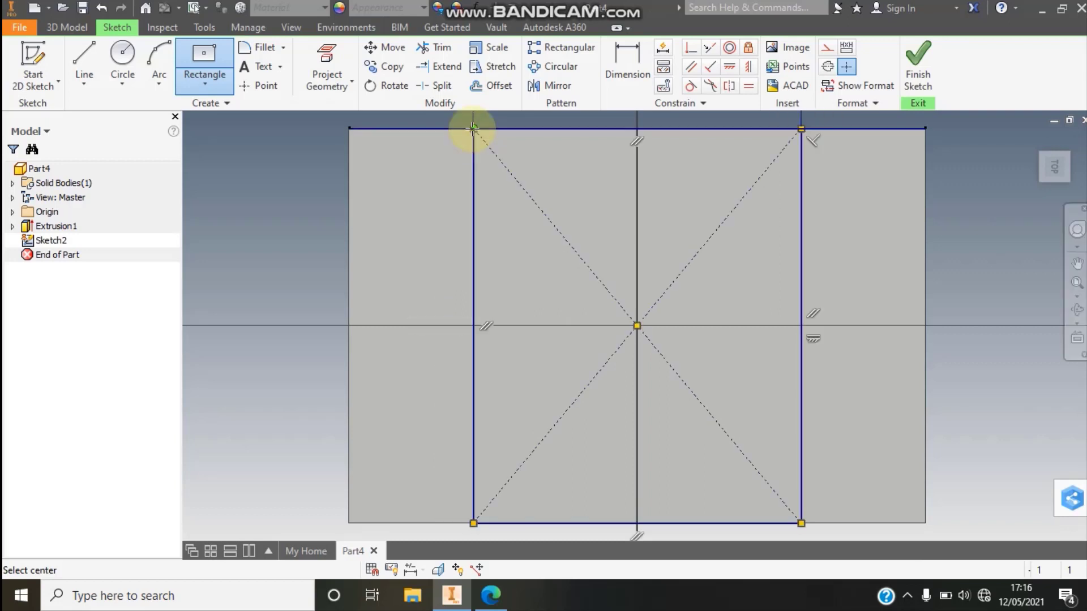
scroll(880, 181, up, 3)
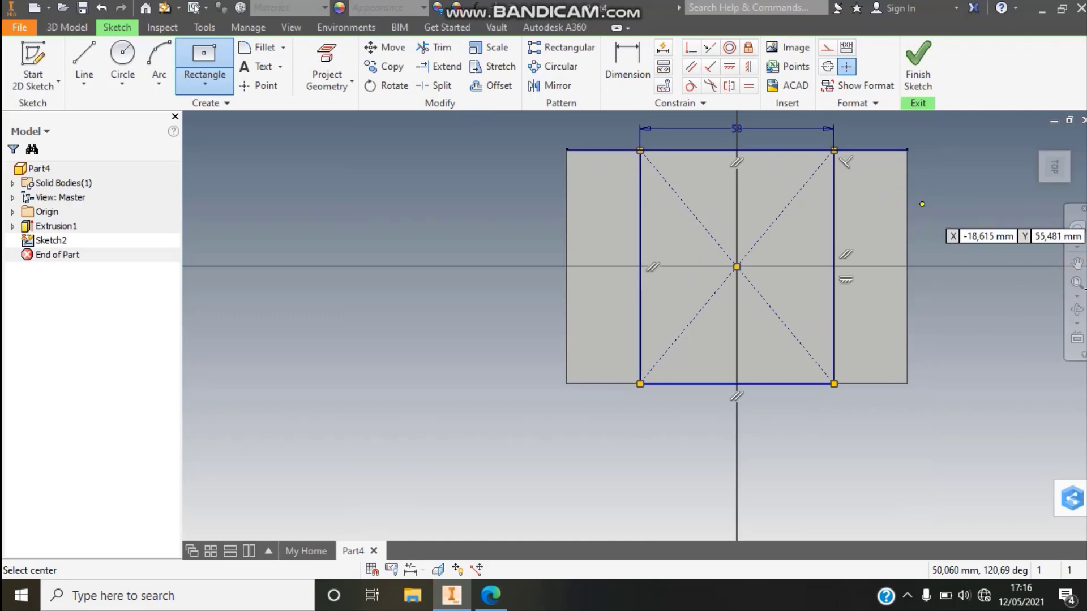
click(1075, 282)
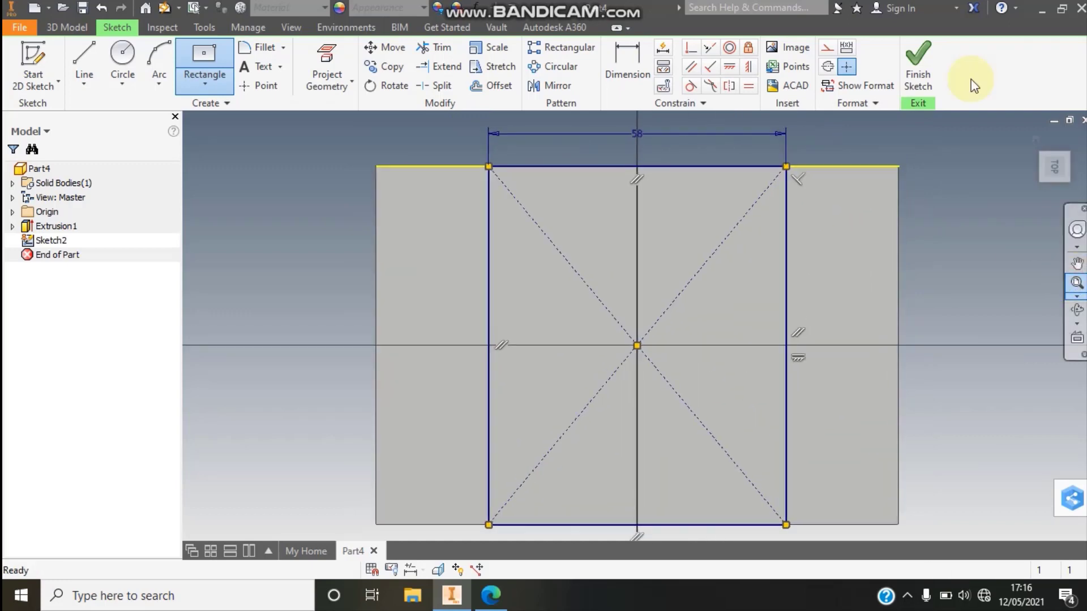
- Finish the sketch and extrude the rectangle upward by 75-13 mm, checking the total height in the latihan 30.pdf drawing in Edge
click(922, 77)
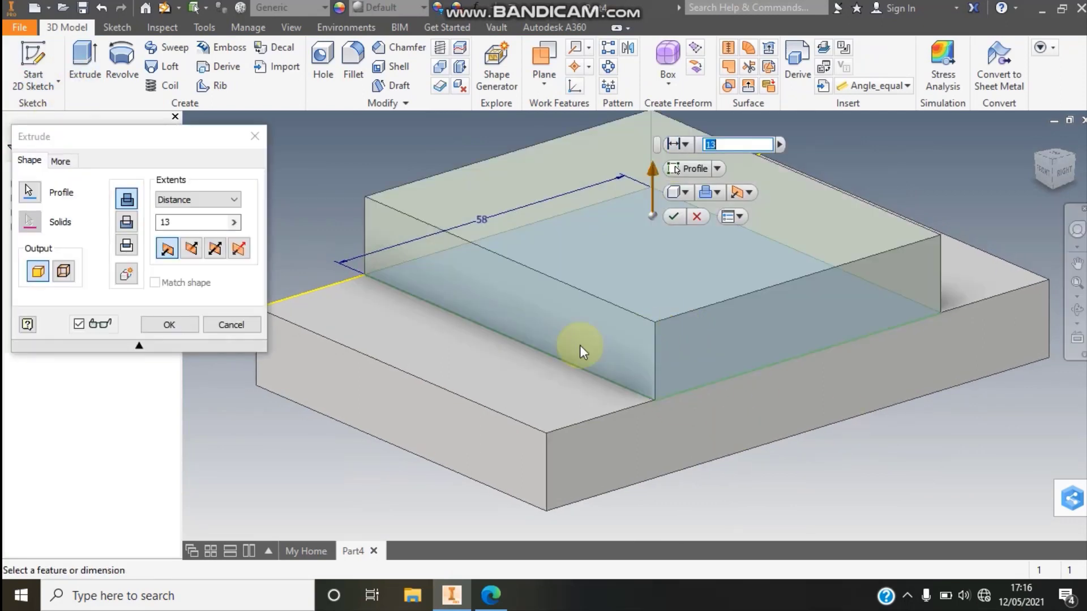
click(490, 595)
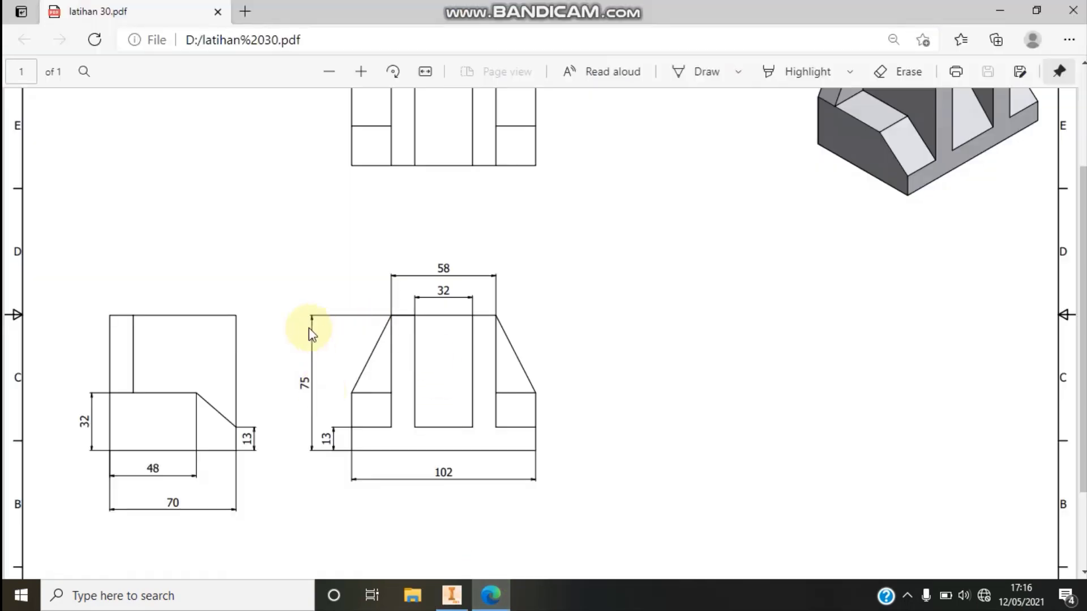
click(452, 594)
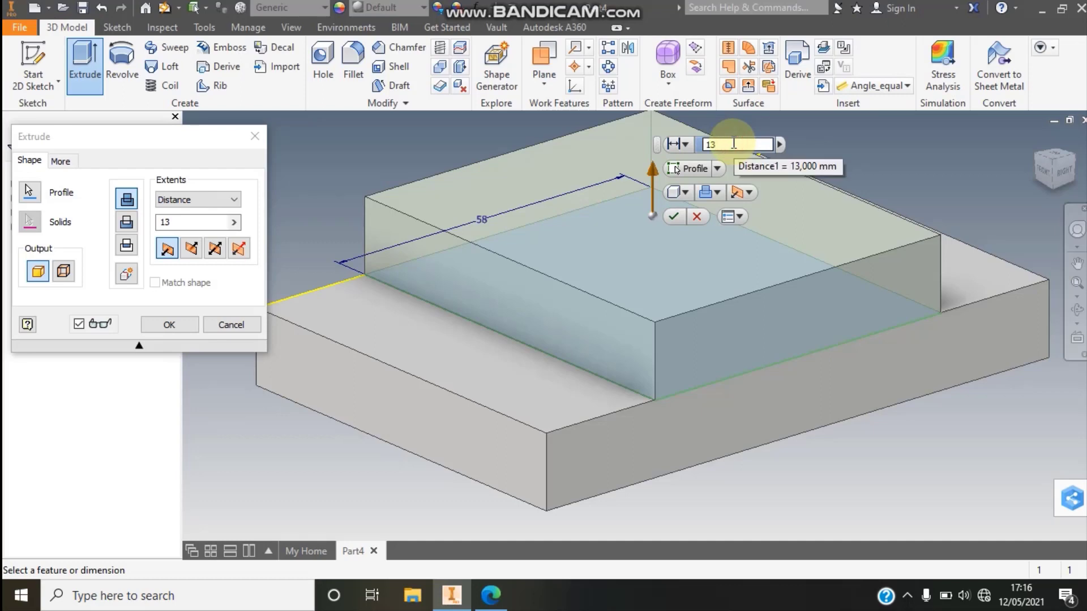
text(75-)
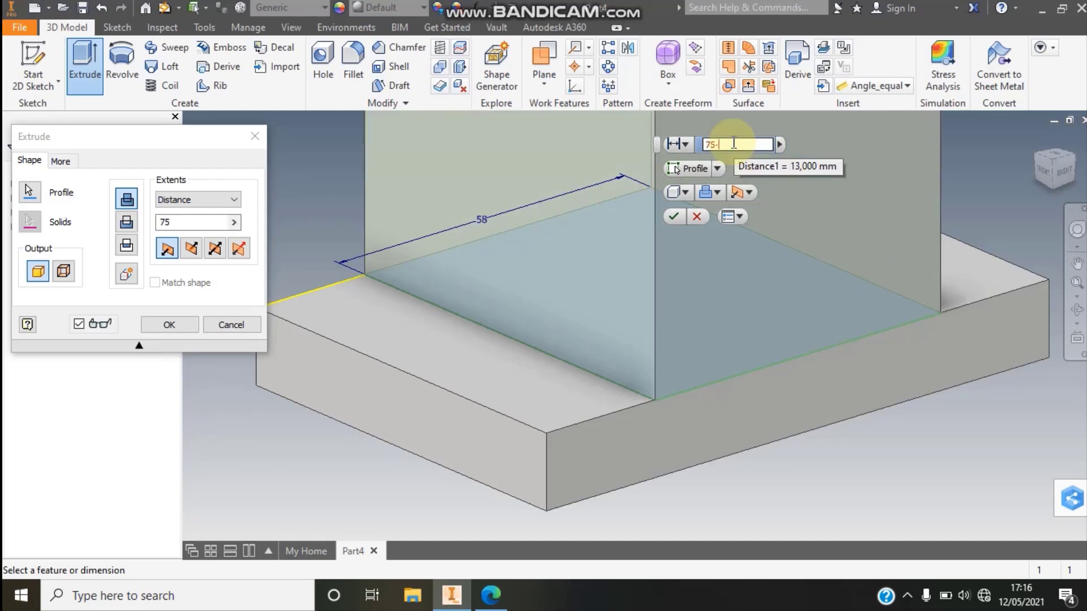
key(Return)
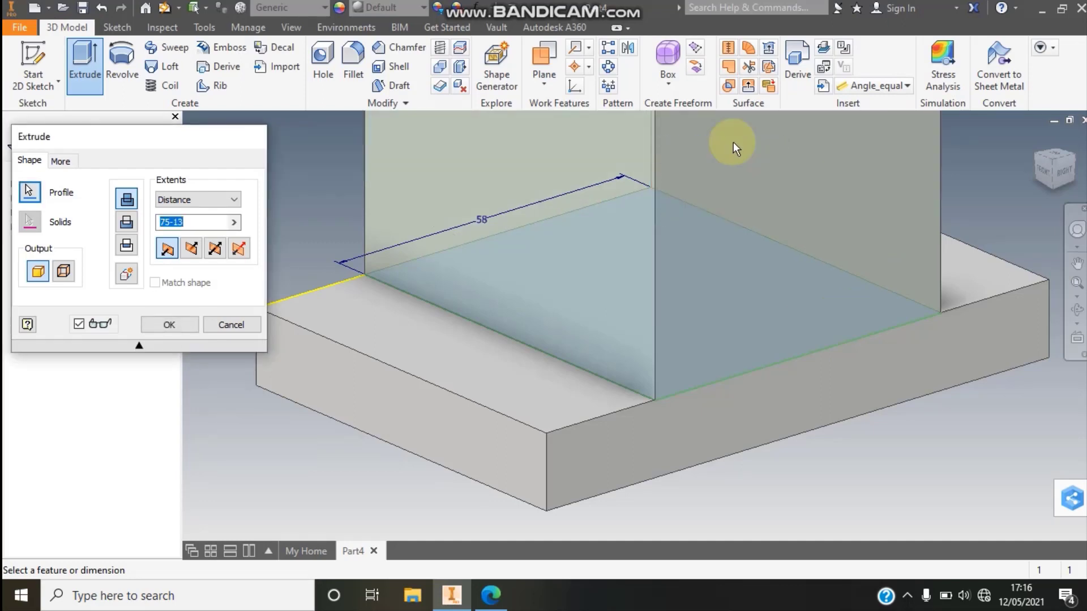
click(1076, 286)
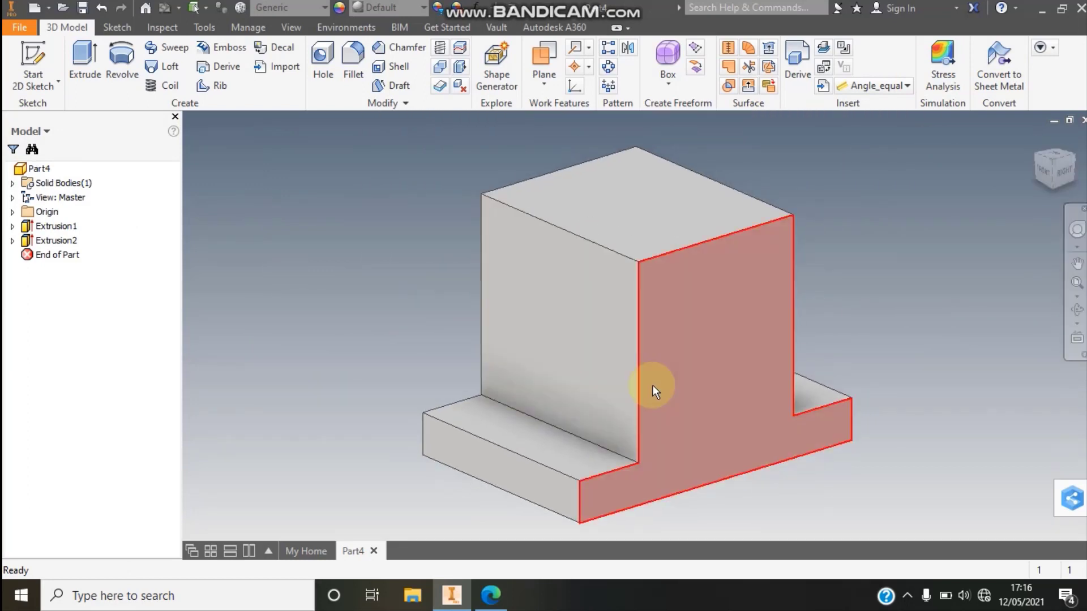
- Check the central slot in the Edge drawing, and in Inventor create a work plane midway between the upper block's two opposite side faces
click(491, 595)
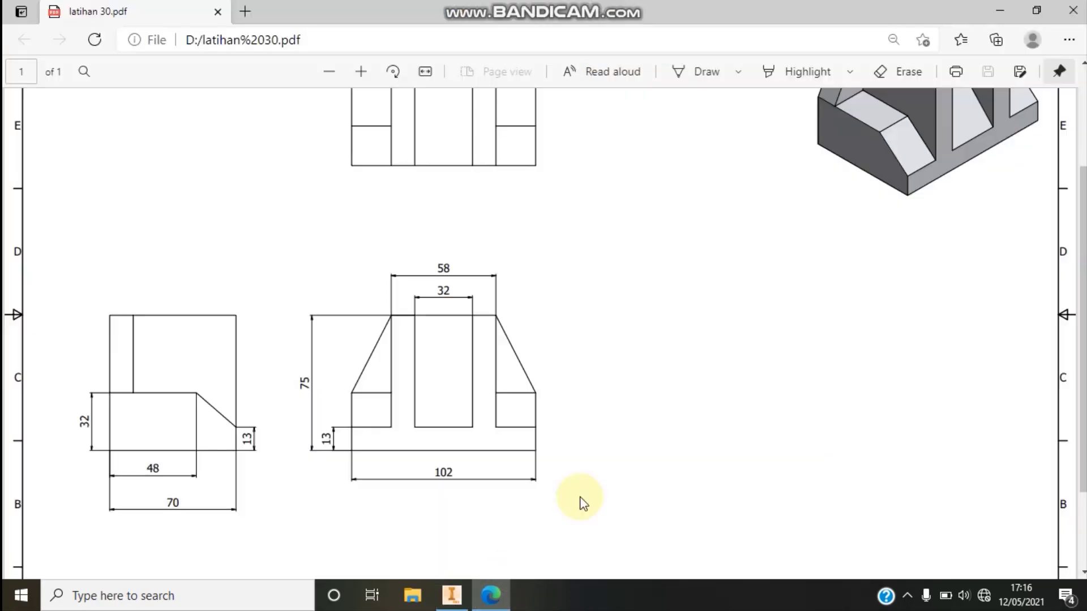
scroll(715, 416, up, 2)
scroll(714, 417, up, 2)
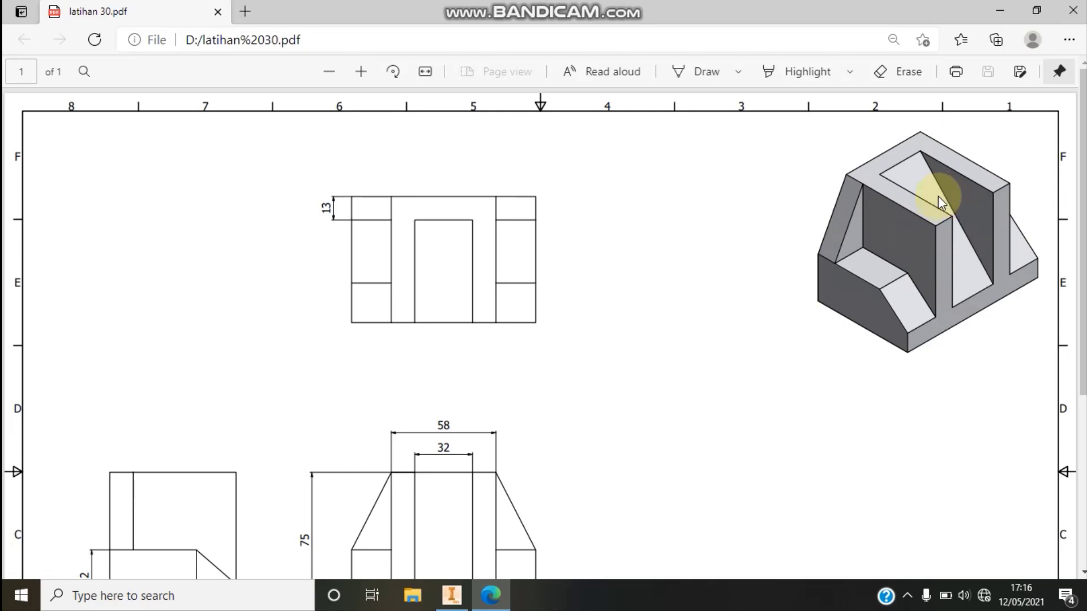
scroll(940, 202, down, 2)
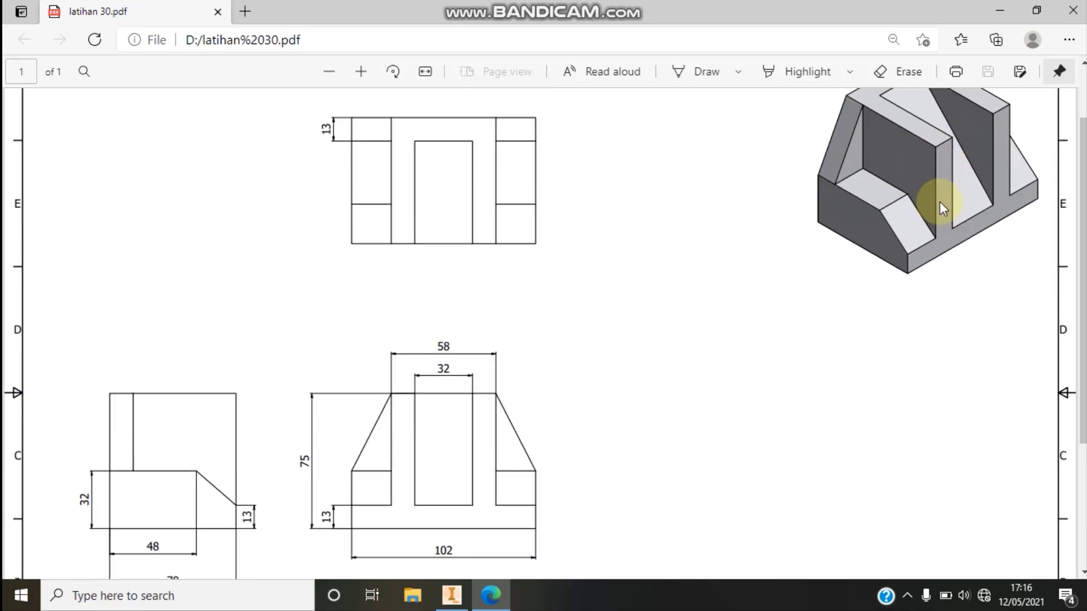
click(451, 595)
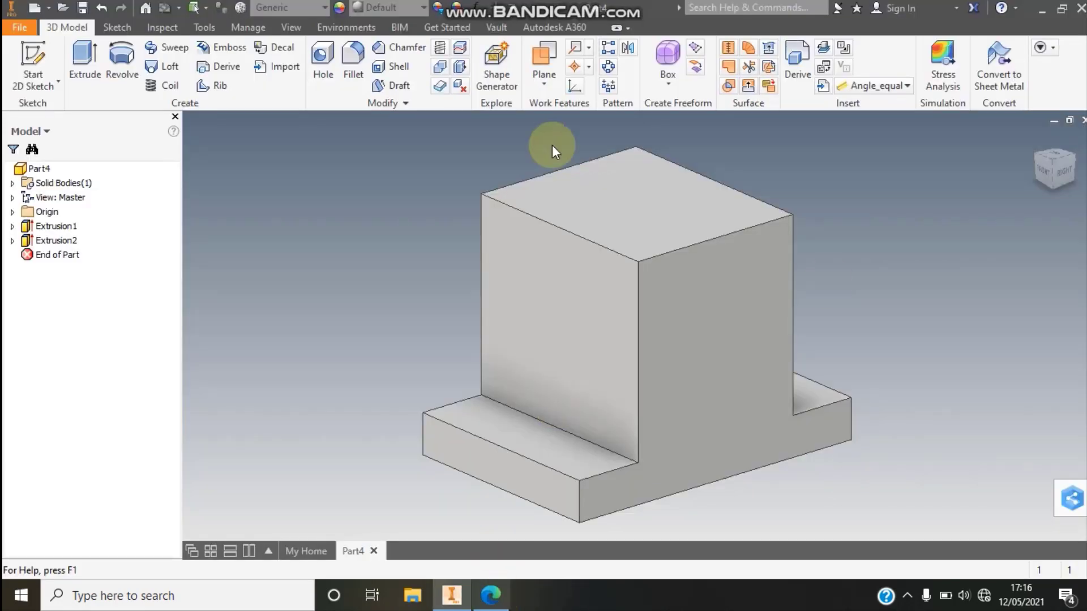
click(539, 83)
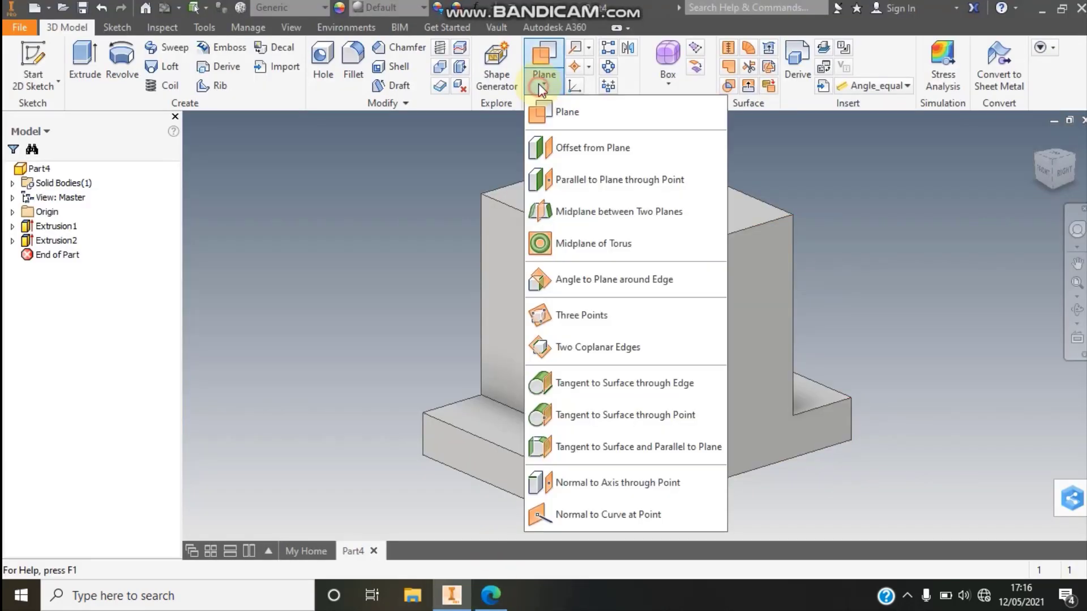
click(607, 211)
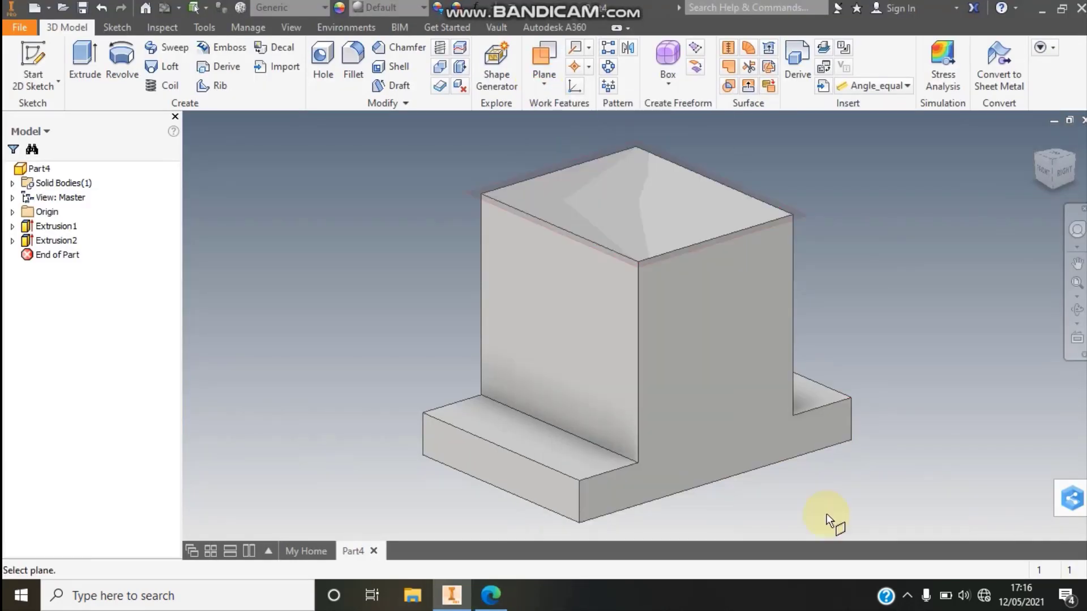
click(591, 358)
click(1072, 159)
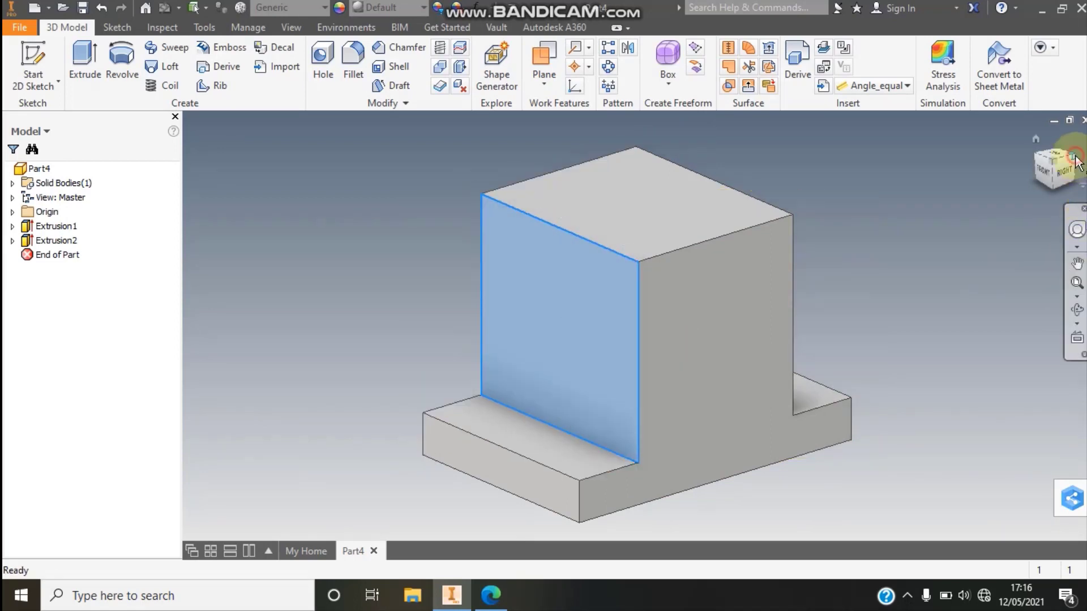
click(719, 313)
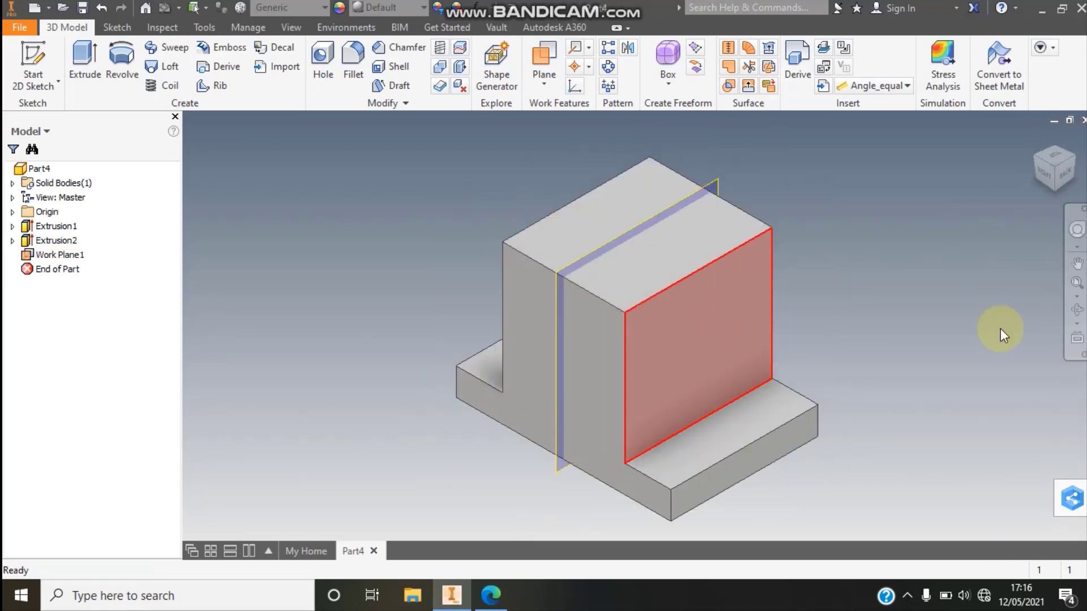
- Start a sketch on the new midplane and slice the graphics to expose the block's cross-section
click(1035, 153)
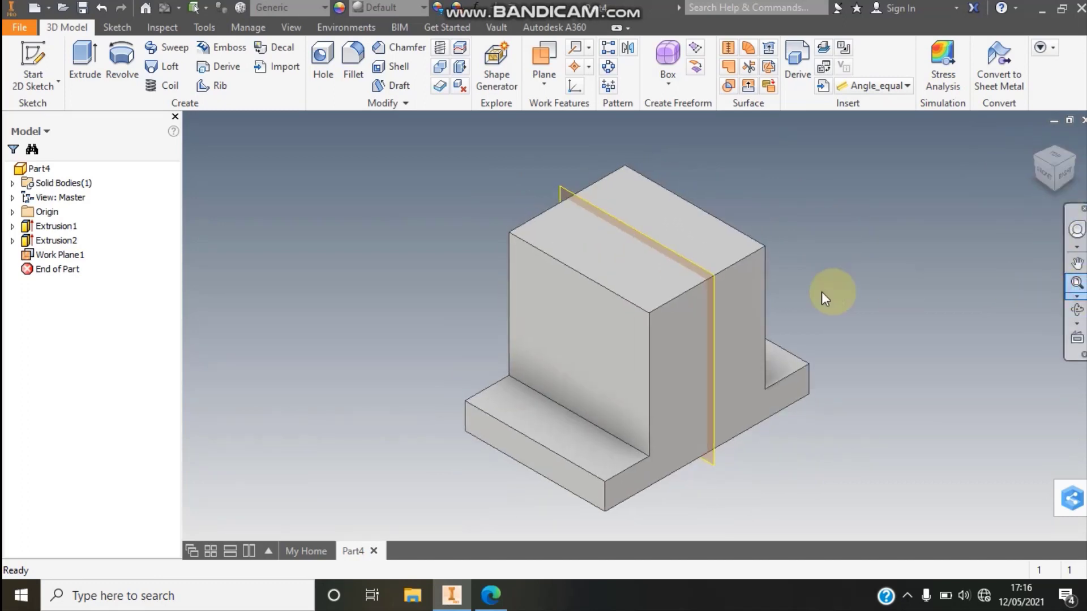
click(667, 249)
click(684, 235)
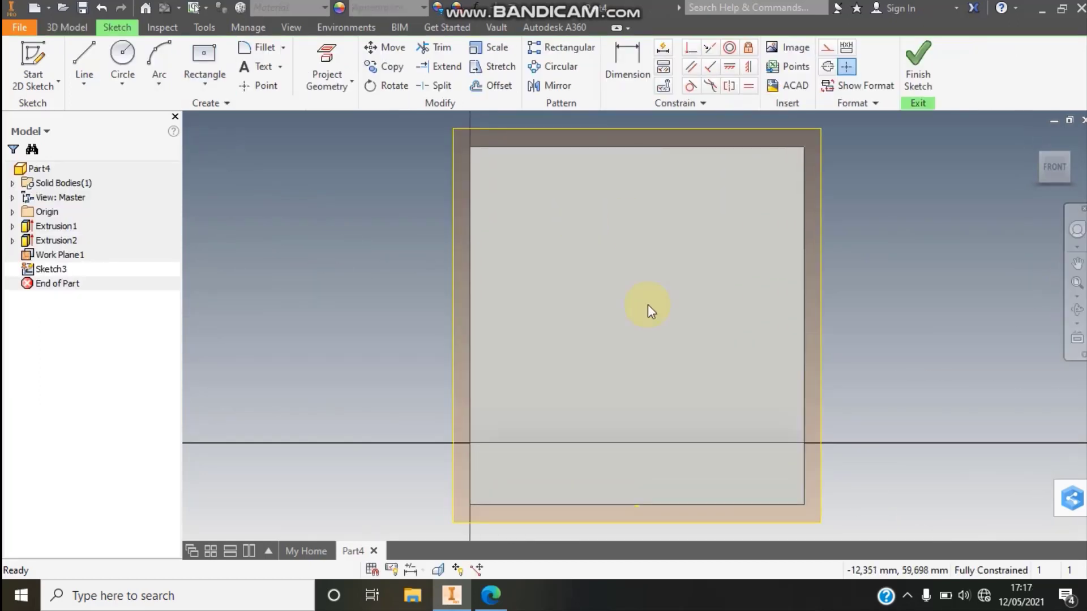
right_click(623, 233)
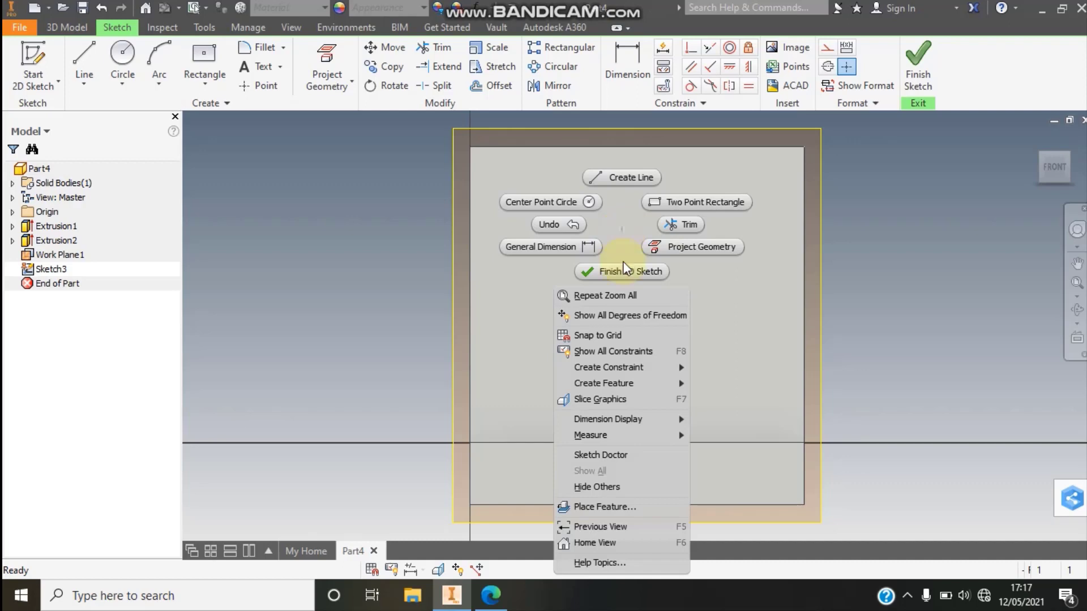
click(600, 399)
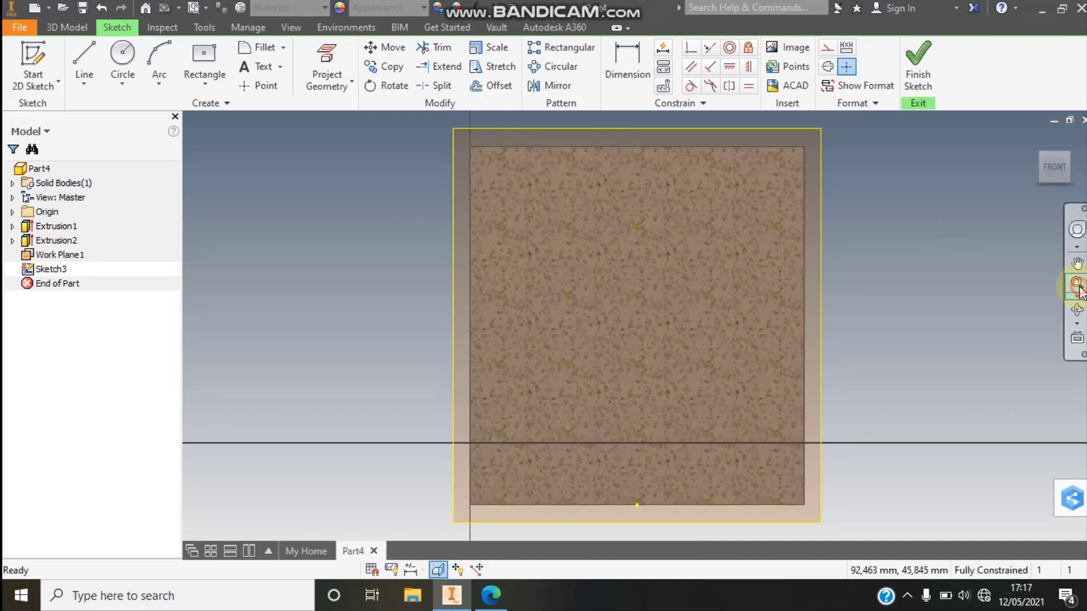
- Sketch a closed triangle with a horizontal line above the section and a sloping line about 106 mm long crossing the block
click(83, 56)
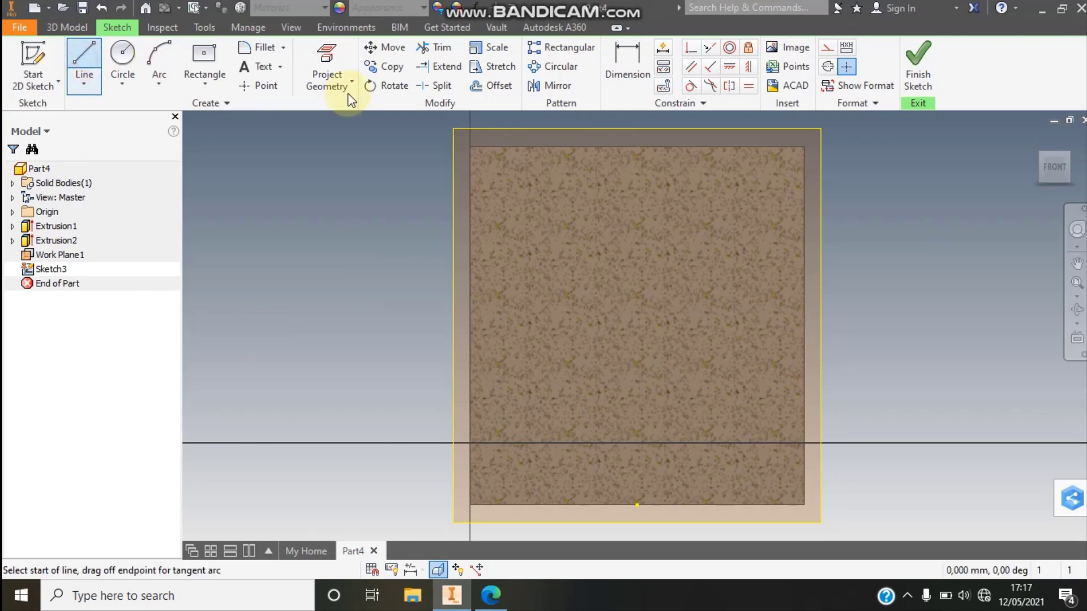
click(530, 120)
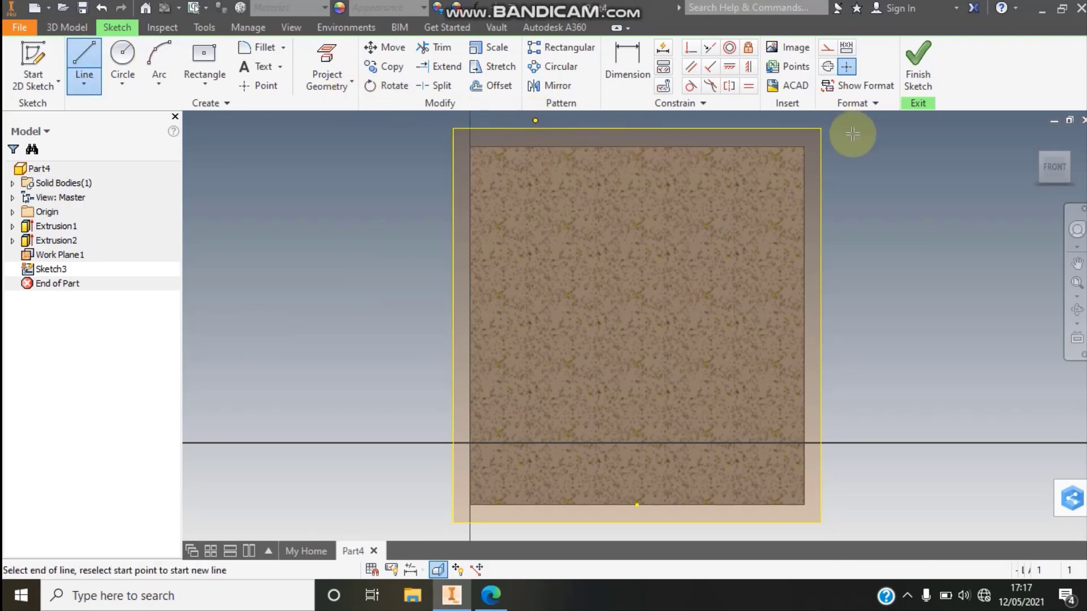
click(876, 121)
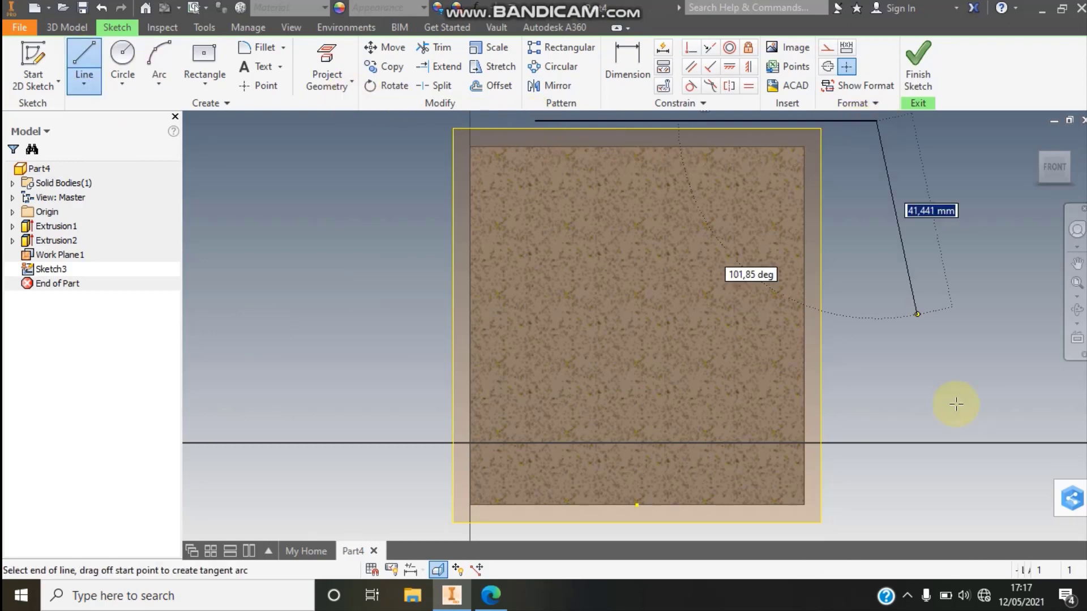
click(956, 404)
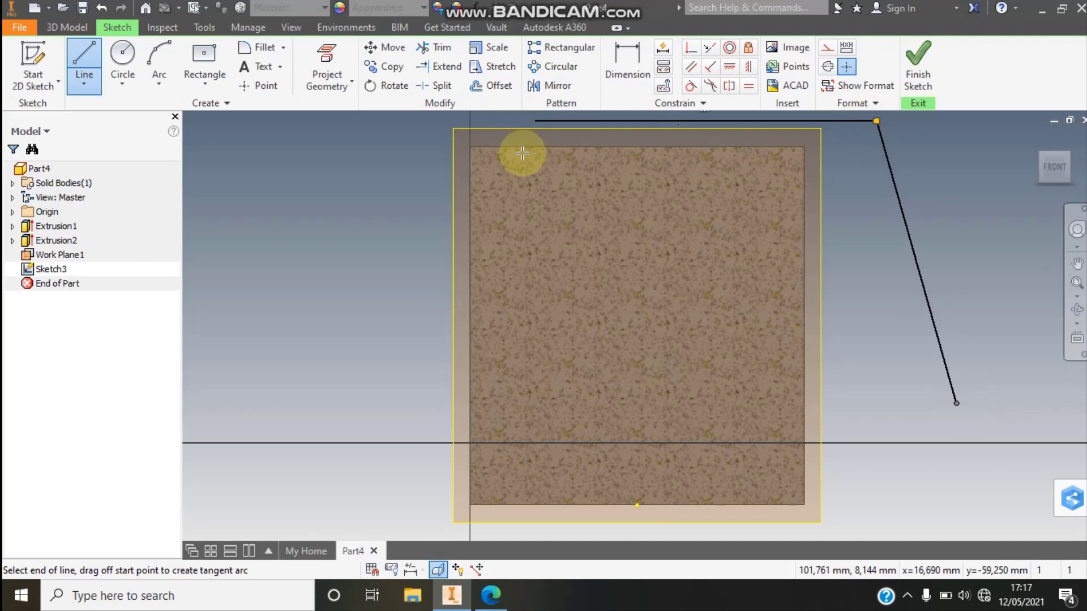
key(Escape)
click(535, 121)
click(956, 404)
key(Escape)
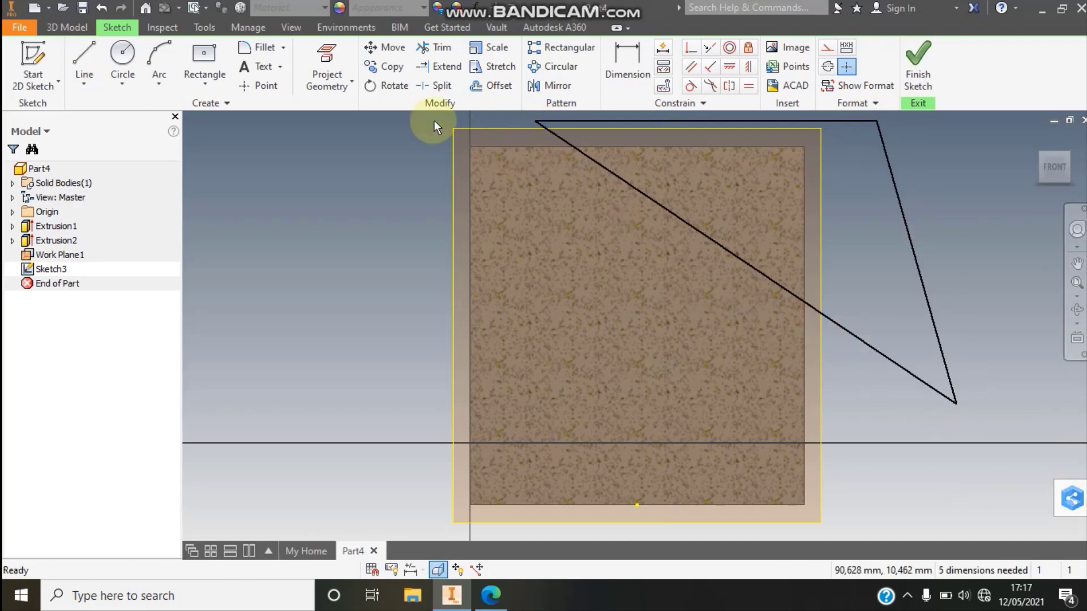
- Project the section's top and right edges into the sketch, and move the triangle's upper-left and lower corners onto them
click(328, 55)
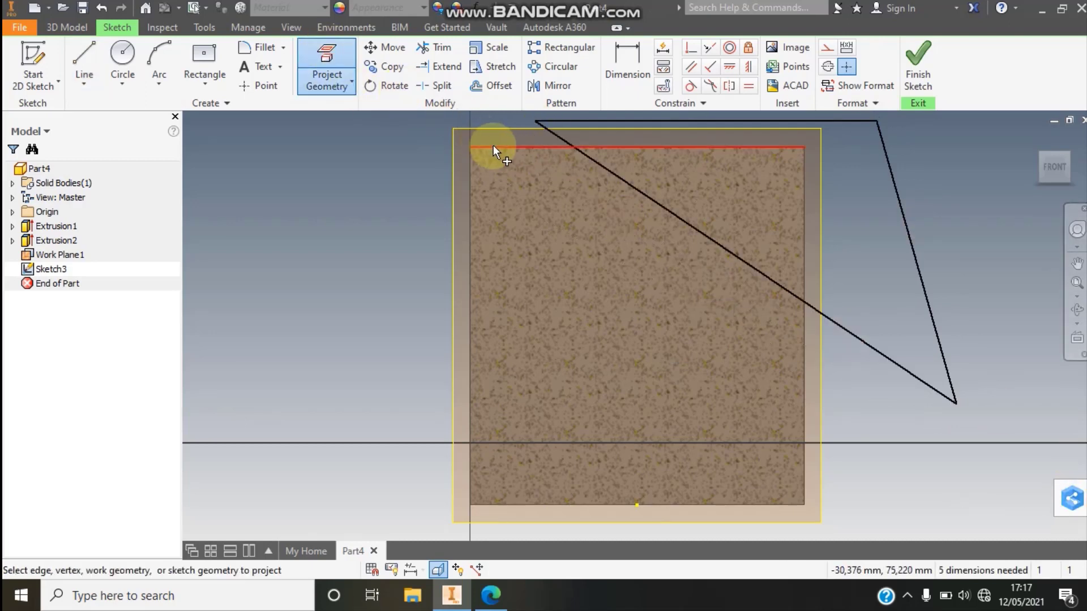
click(599, 161)
click(804, 220)
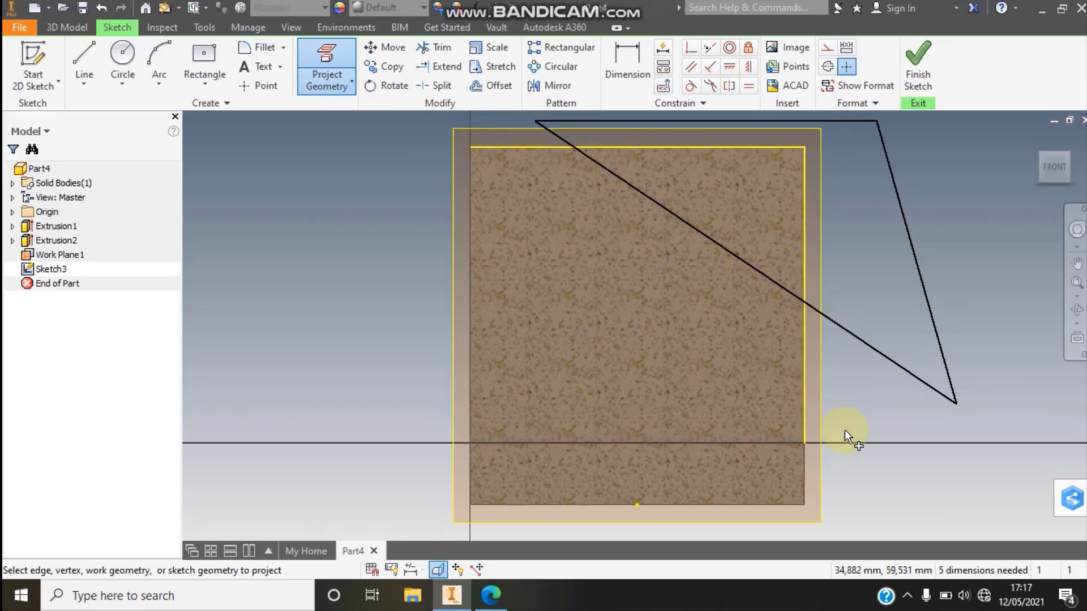
click(806, 469)
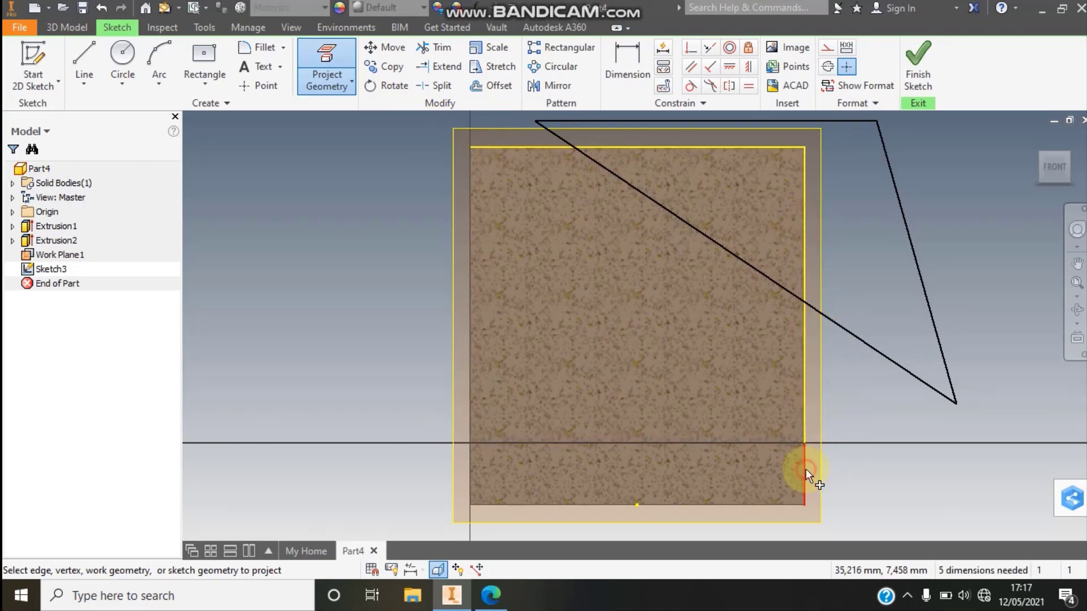
right_click(946, 243)
click(999, 237)
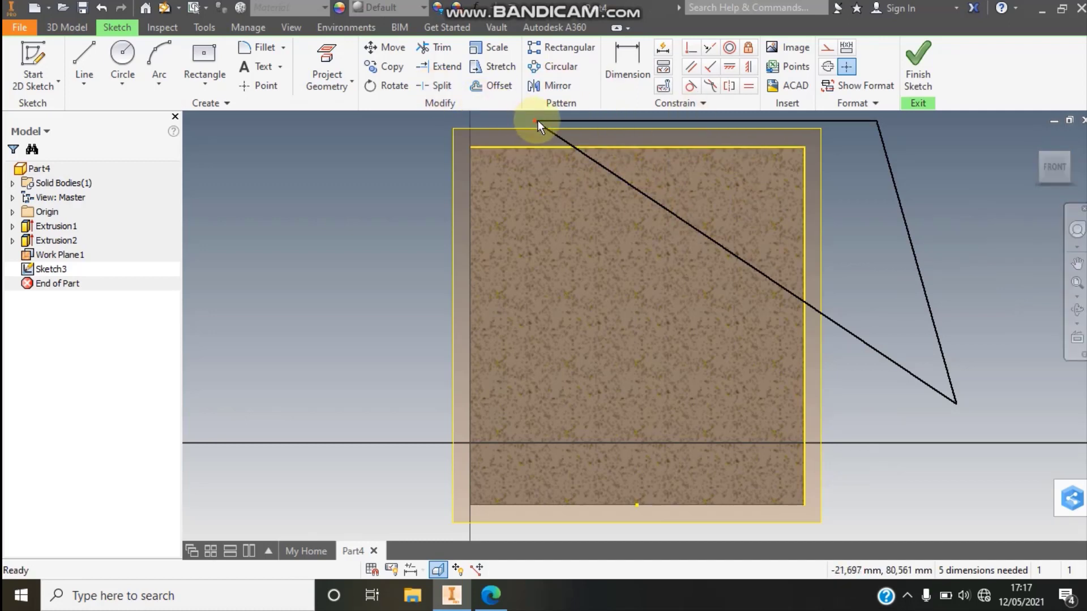
drag(537, 121, 521, 148)
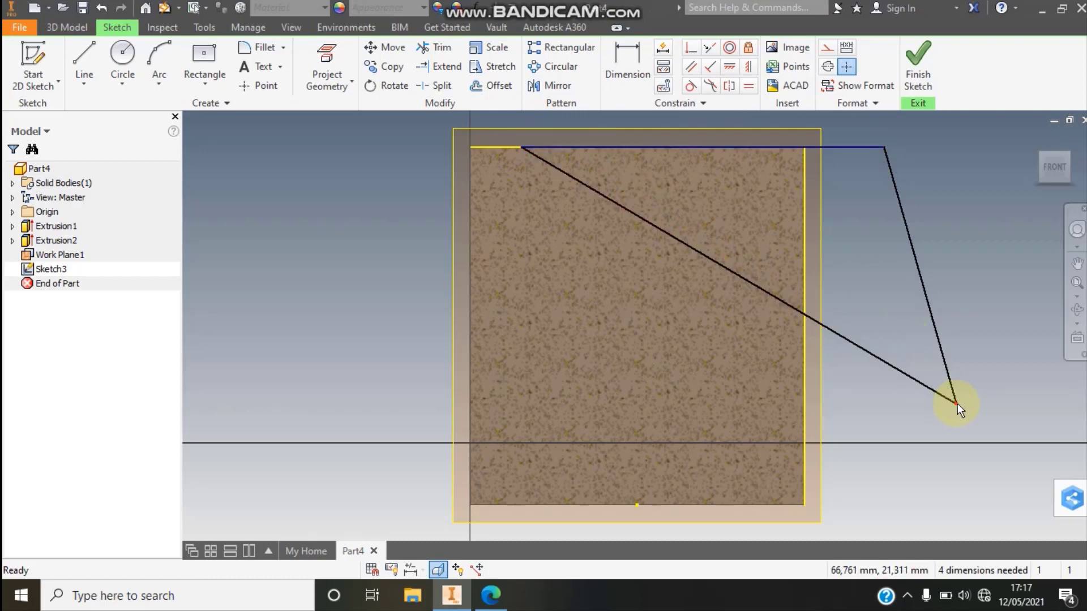
drag(956, 403, 804, 422)
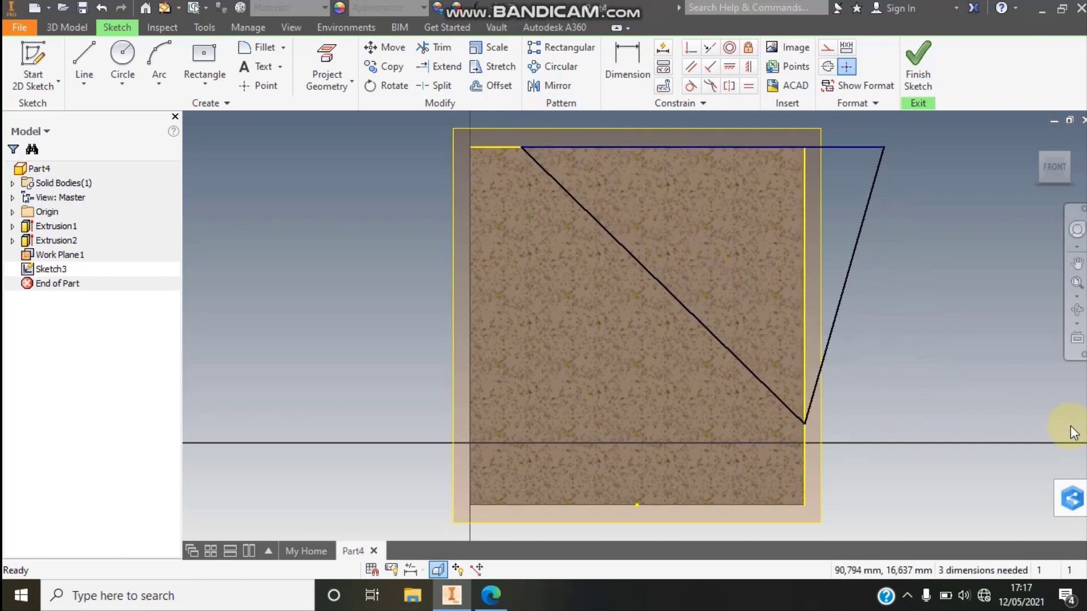
- Check the drawing in Edge, and in Inventor dimension the triangle's upper-left corner 13 mm from the block's left edge
click(490, 595)
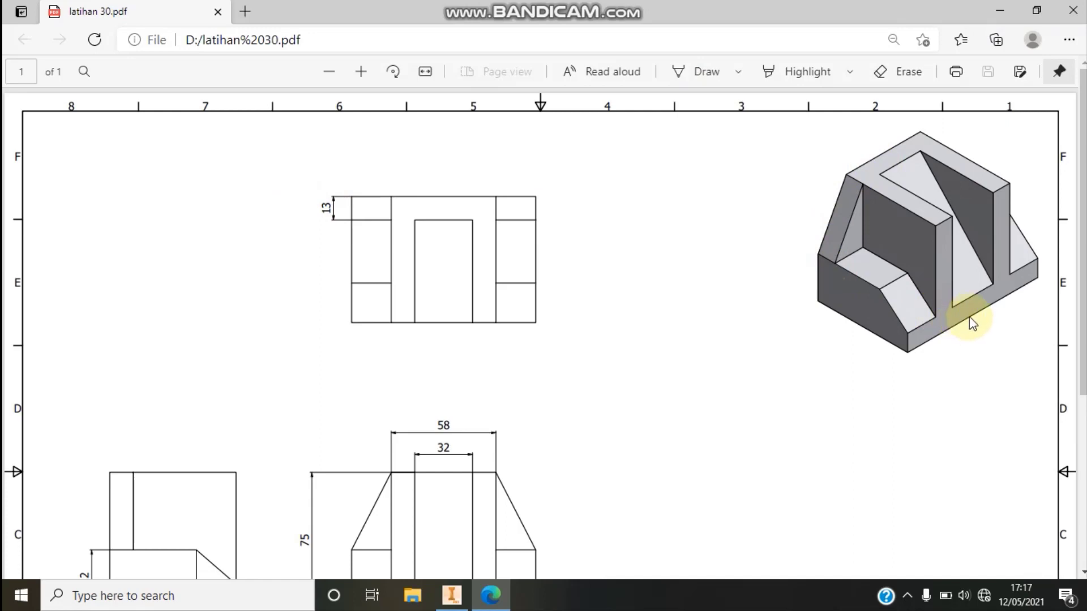
click(455, 601)
click(628, 65)
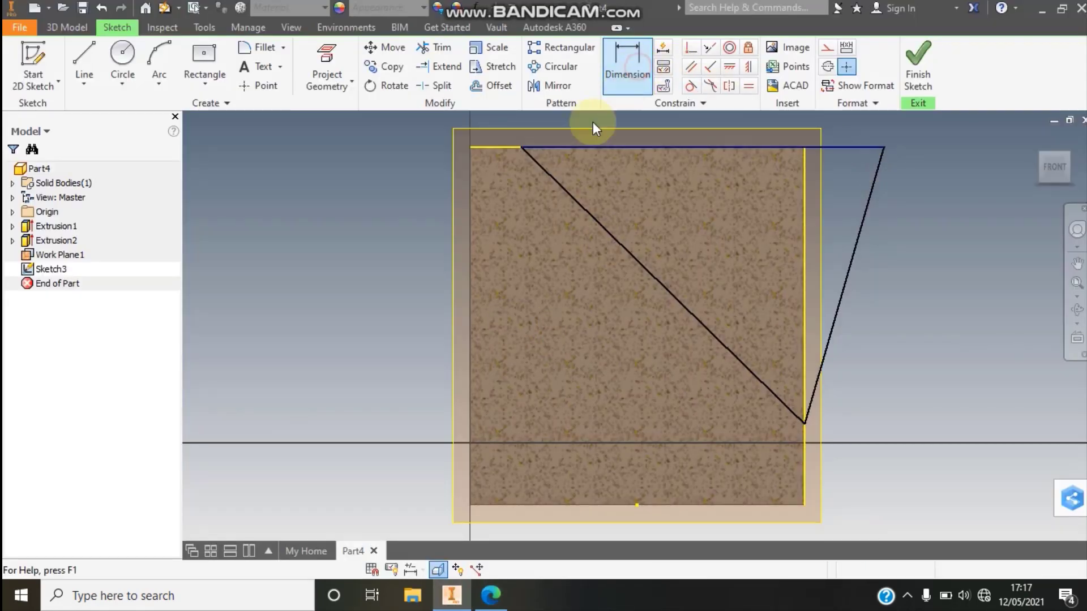
click(469, 192)
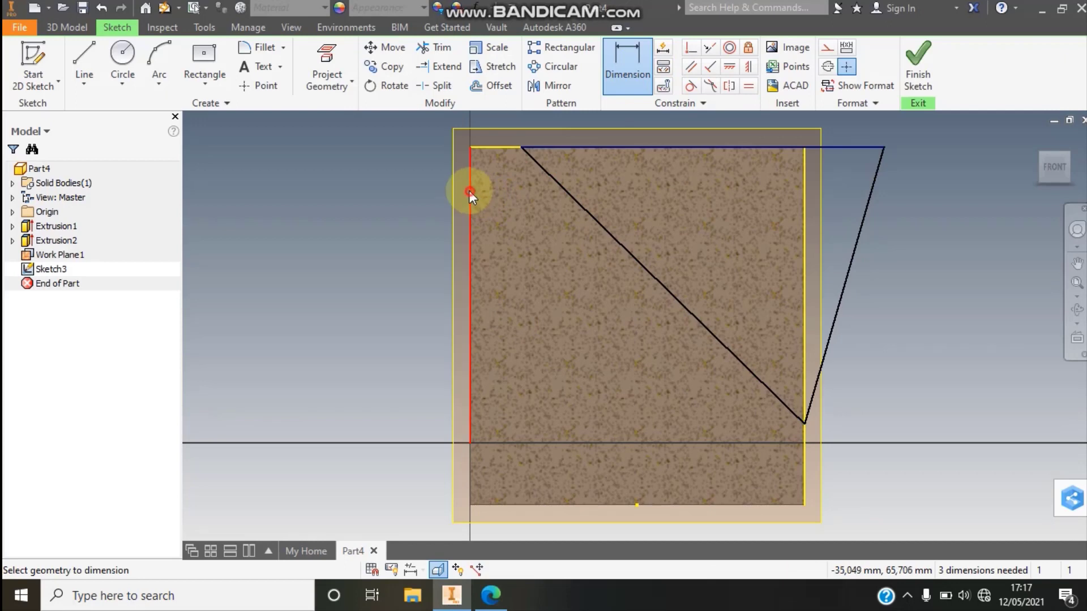
click(520, 147)
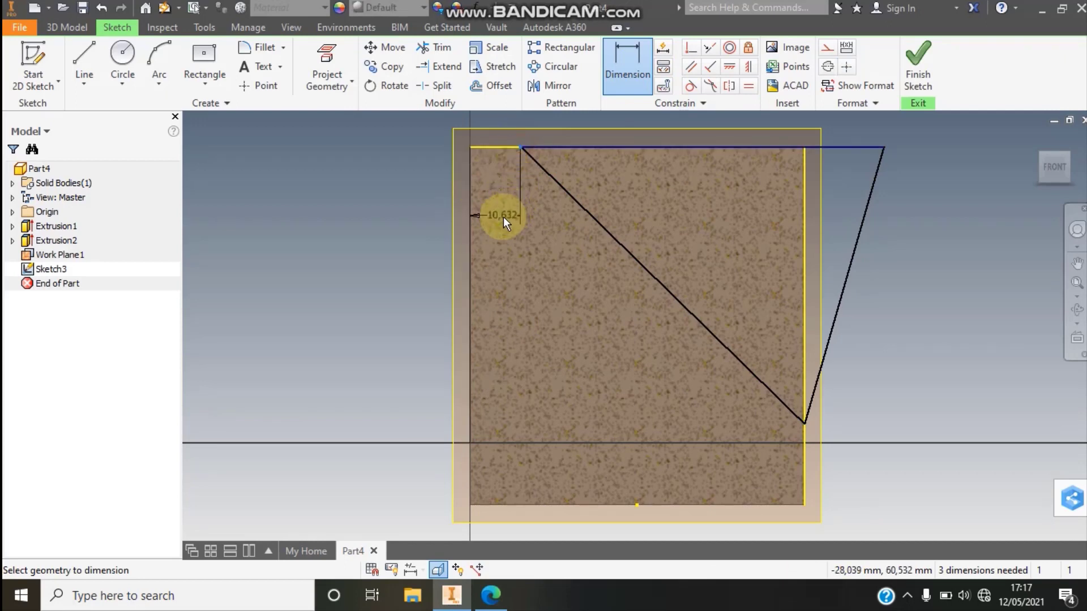
click(498, 217)
text(13)
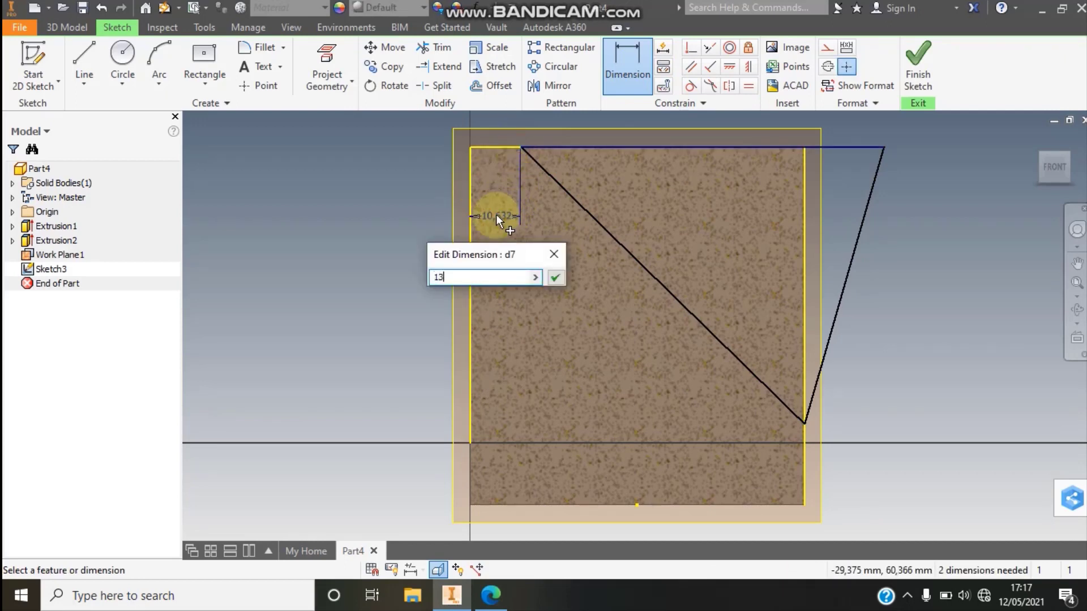
click(555, 277)
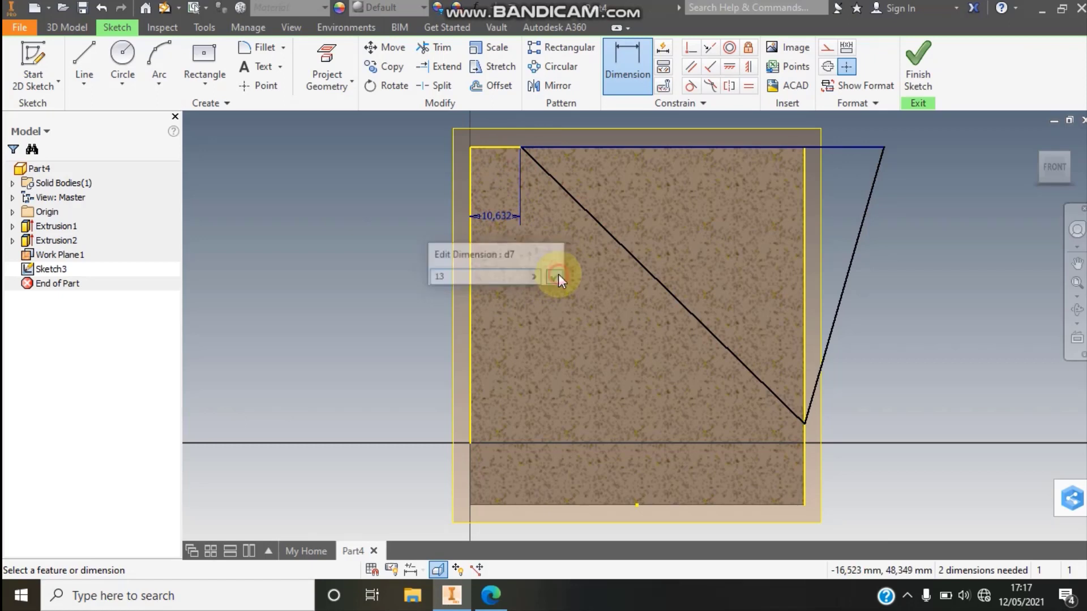
- Dimension the triangle's lower corner 13 mm above the base's bottom corner and finish the sketch
click(805, 425)
click(805, 505)
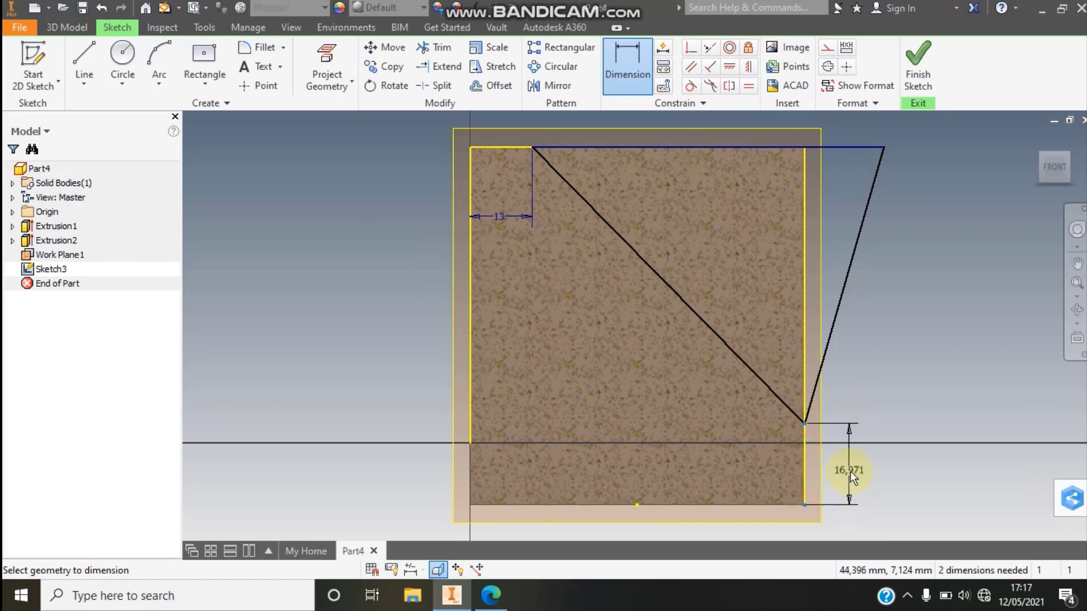
click(850, 471)
text(13)
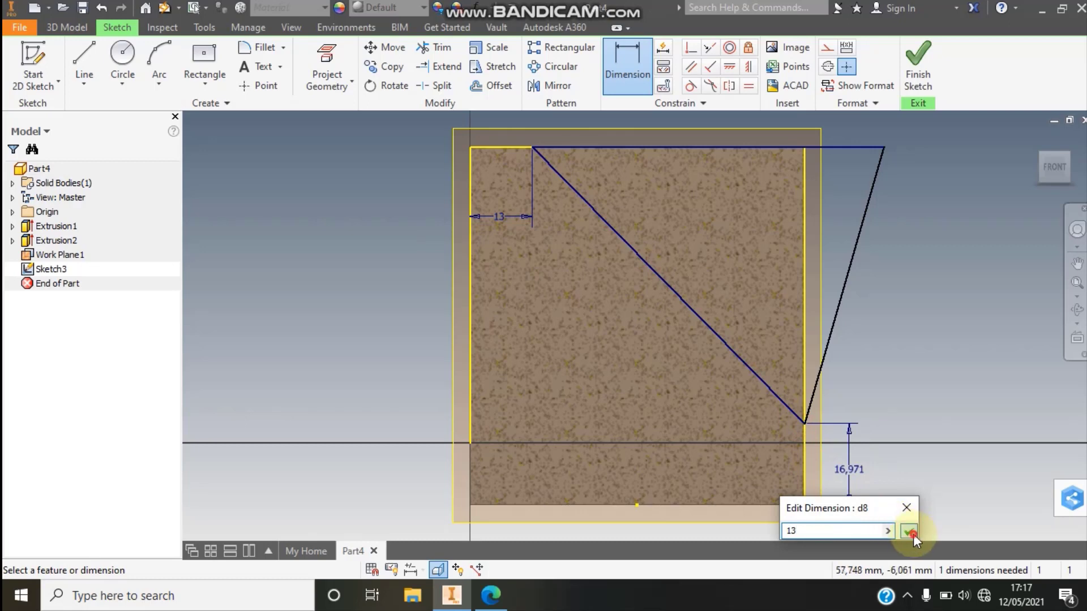
click(910, 532)
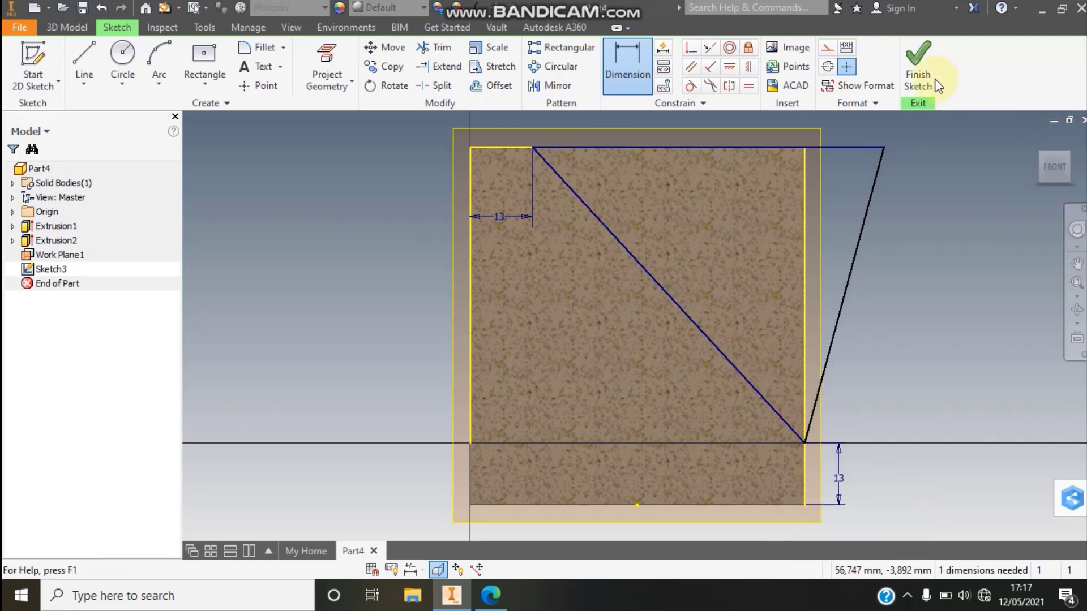
click(918, 73)
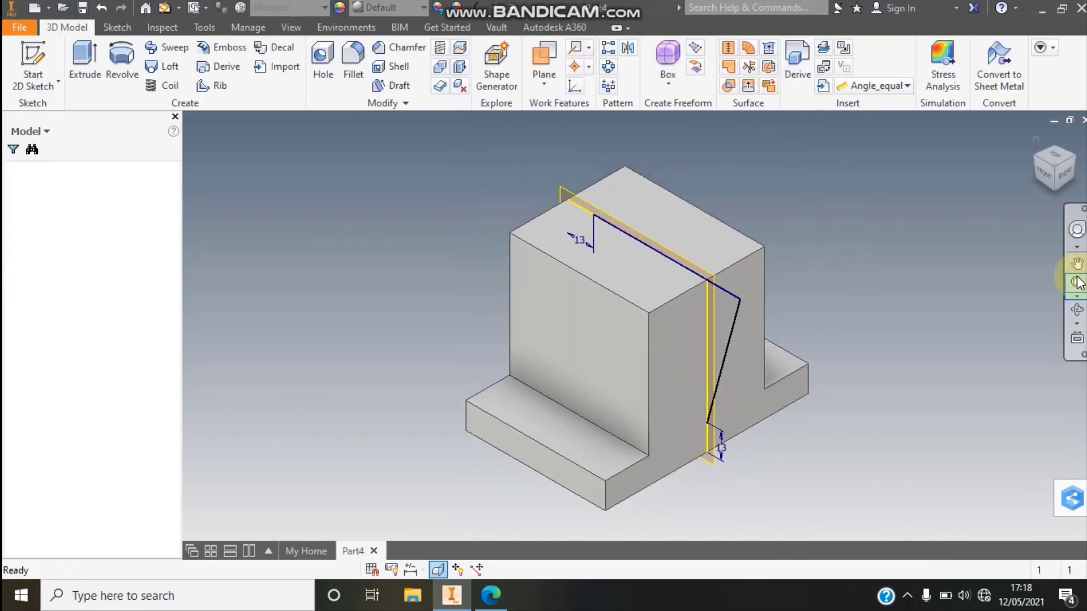
- Extrude both triangle regions as a cut, symmetric about the midplane with a 32 mm distance, checking the slot width in the Edge drawing
click(1078, 282)
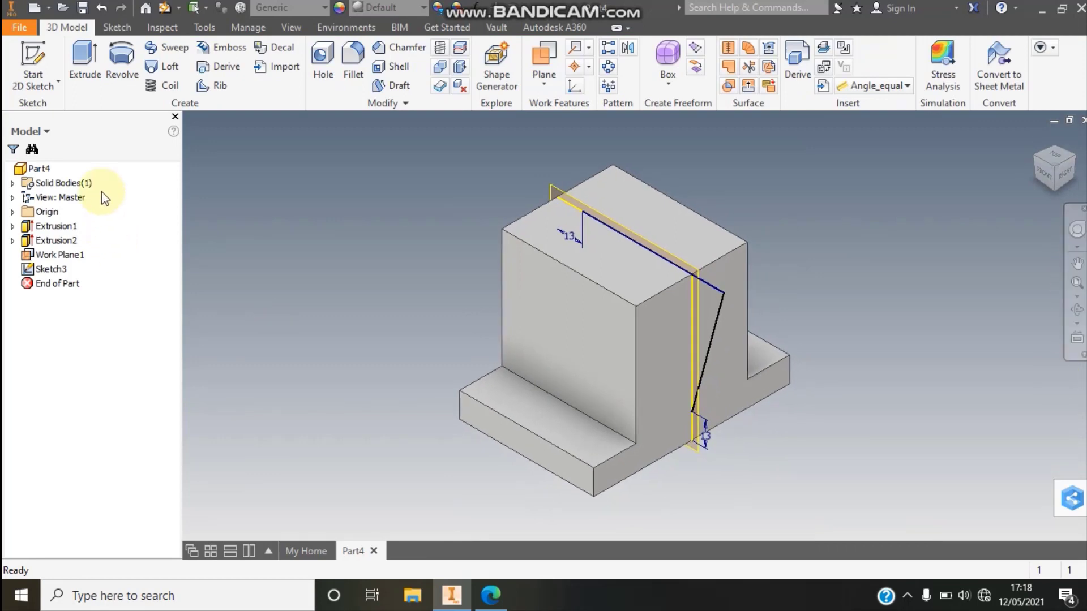
click(80, 66)
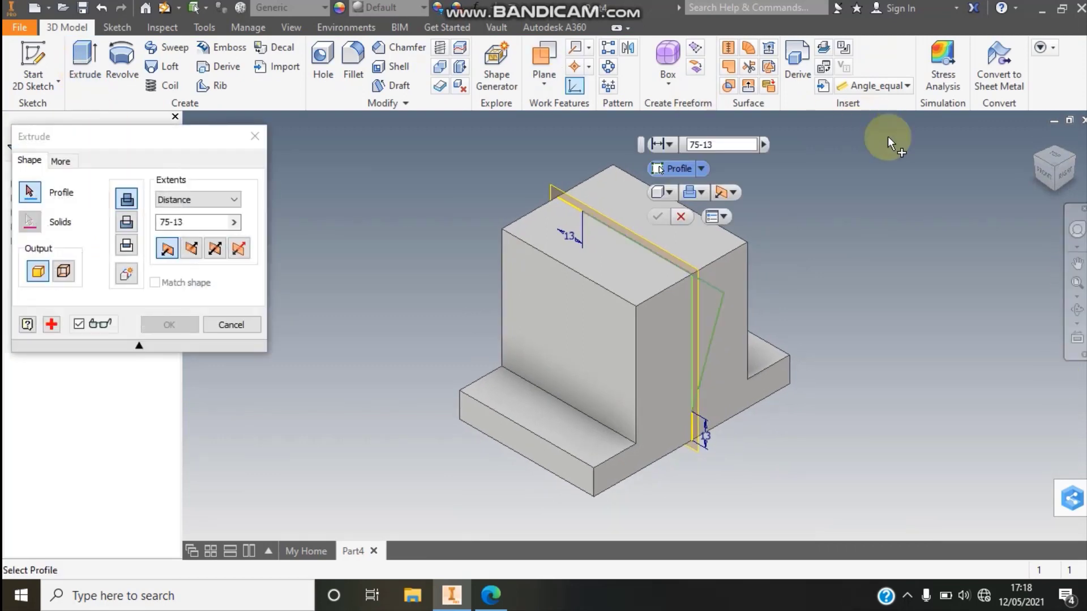
click(705, 302)
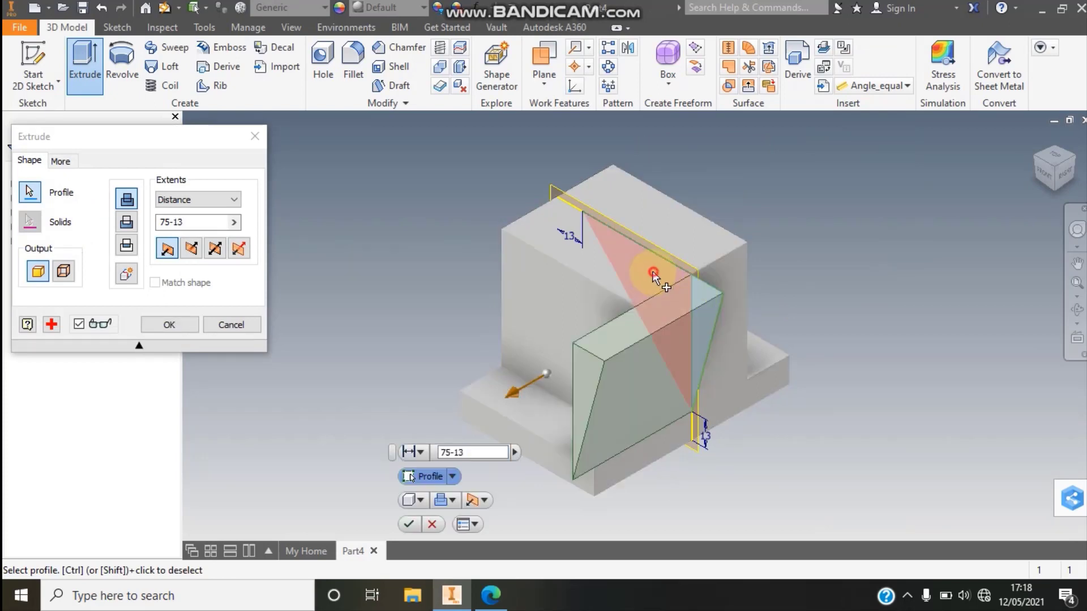
click(215, 249)
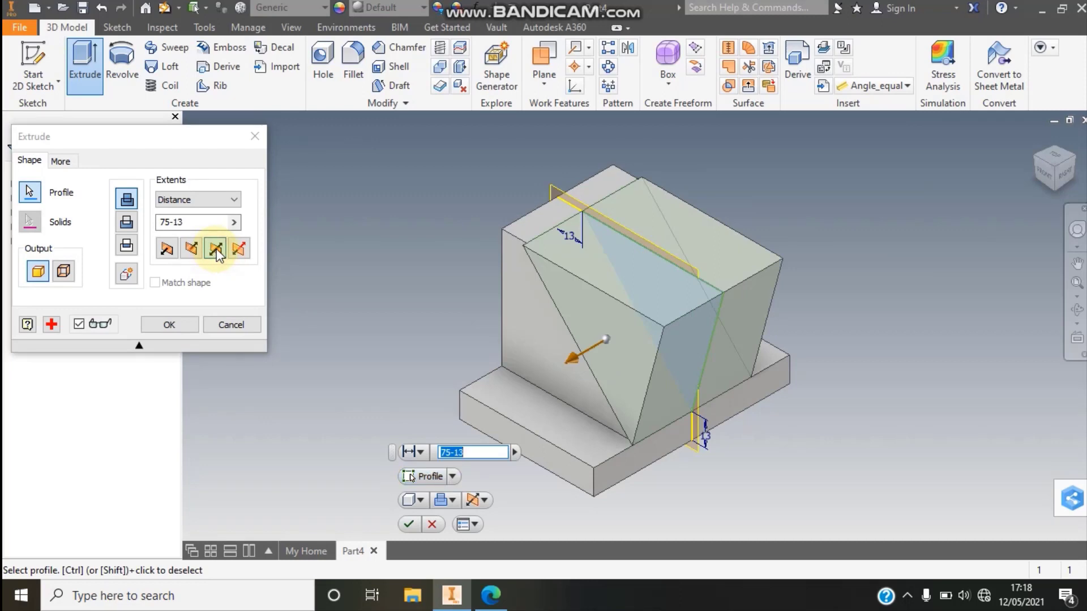
click(130, 220)
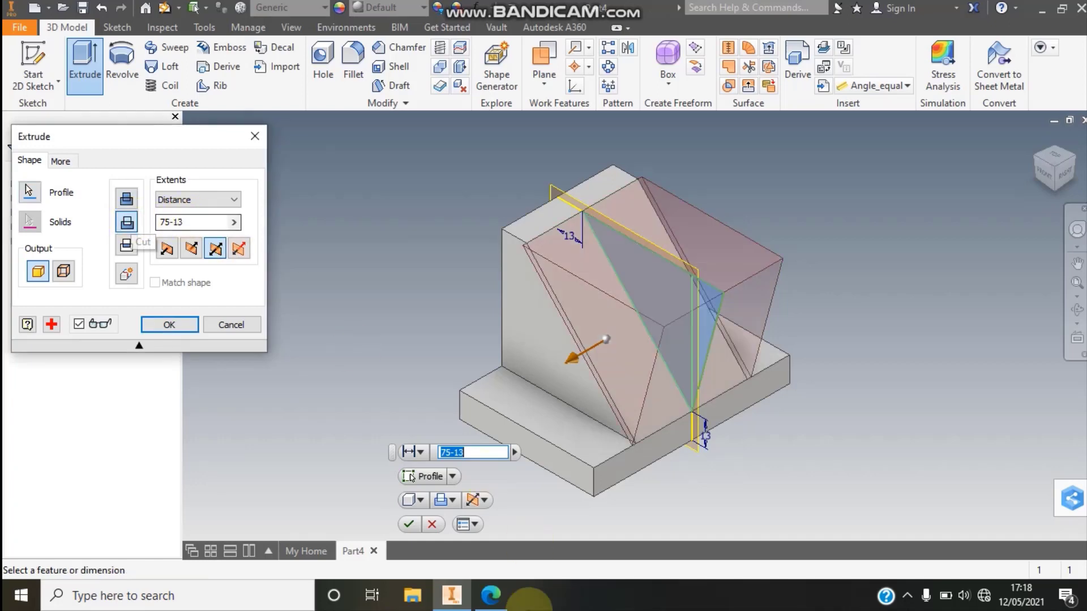
click(491, 594)
scroll(532, 295, down, 3)
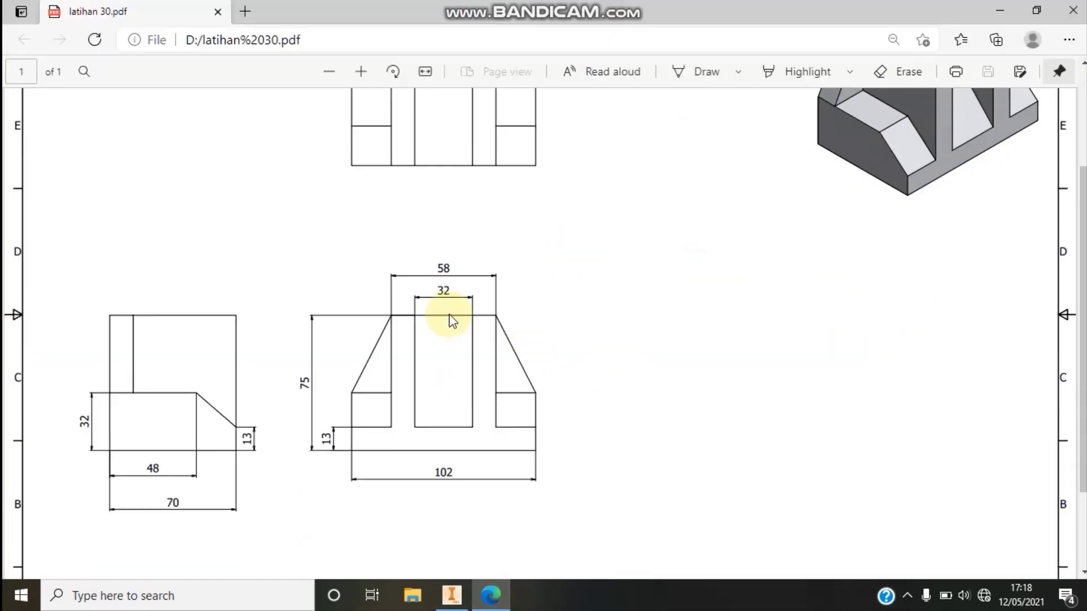
click(468, 605)
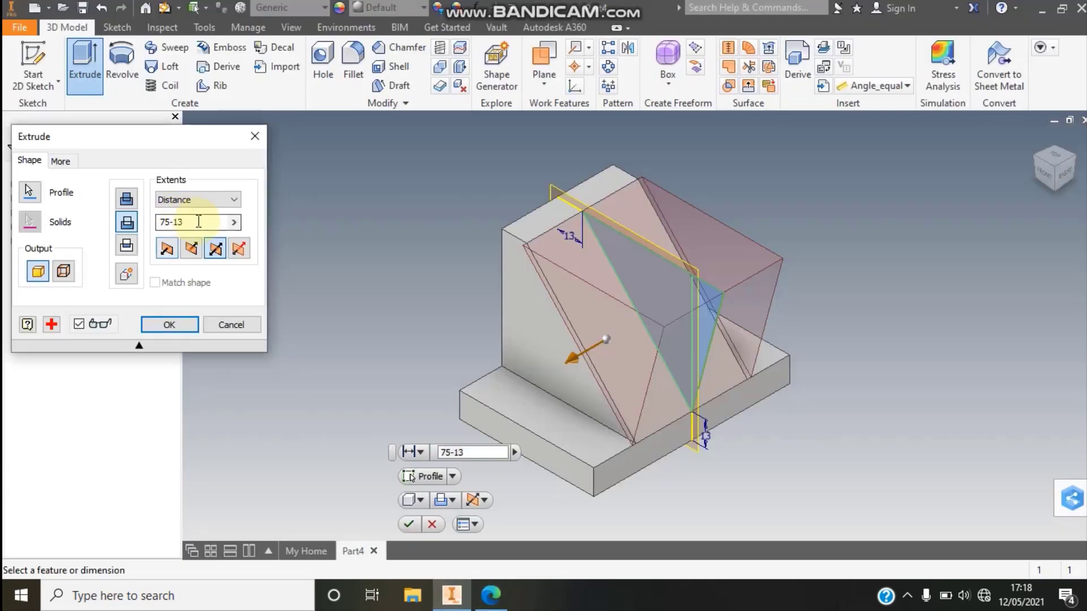
text(32)
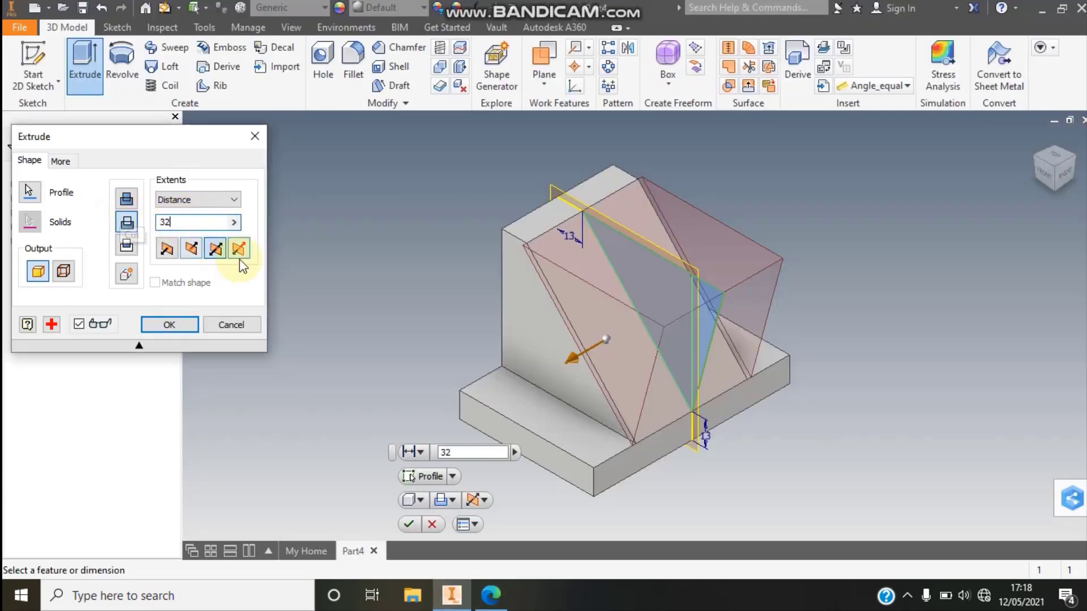
click(169, 326)
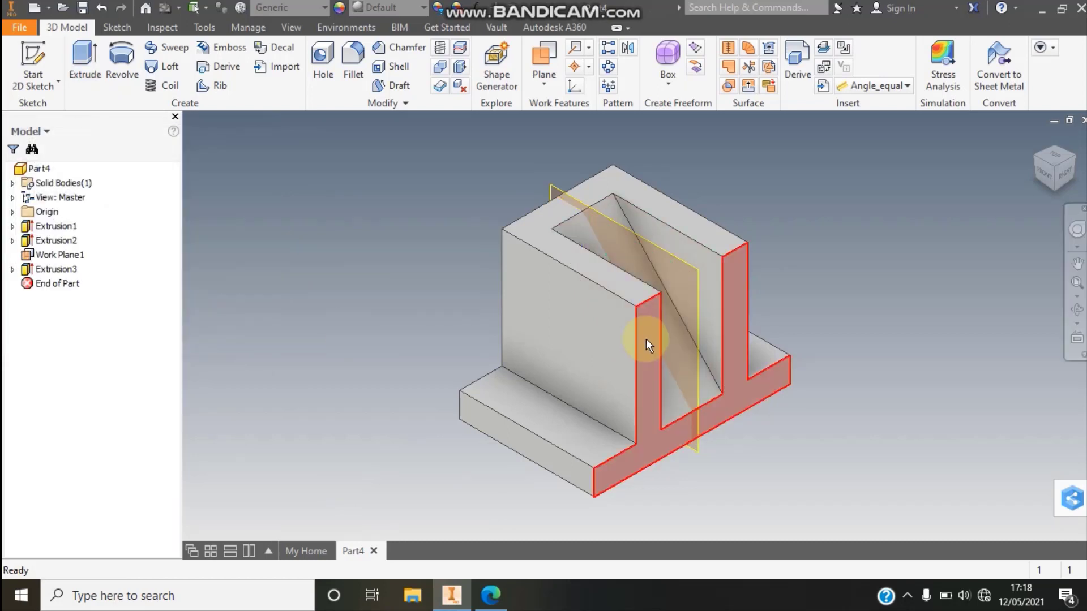
- Hide the work plane running through the middle of the slot
click(658, 250)
right_click(659, 250)
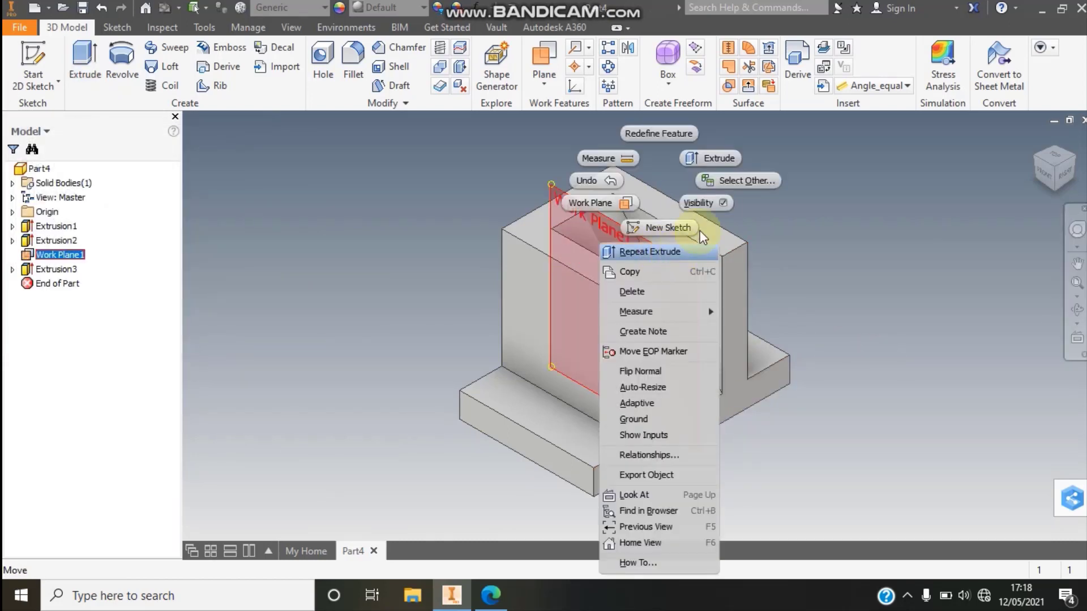
click(723, 206)
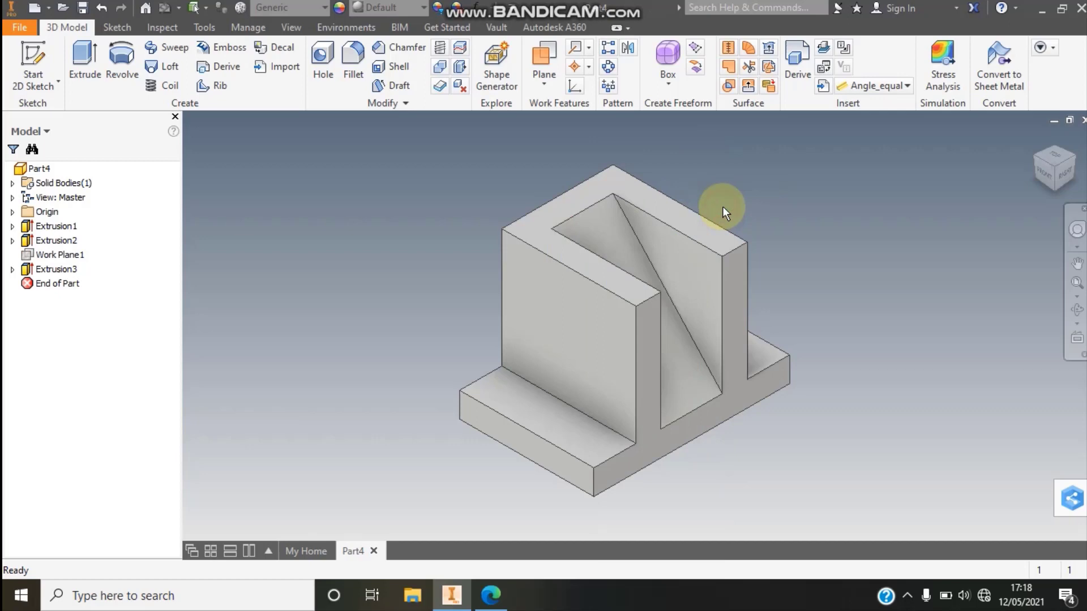
click(1078, 284)
- Check the side supports in the latihan 30.pdf drawing in Edge, and in Inventor start a sketch on the base's front side face
click(482, 600)
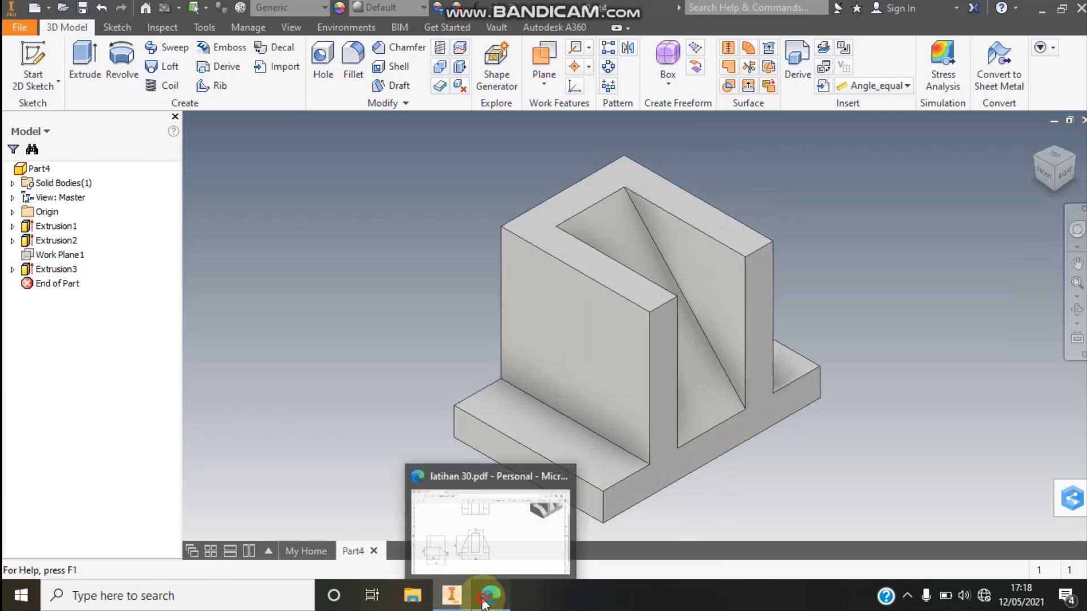
scroll(898, 274, up, 3)
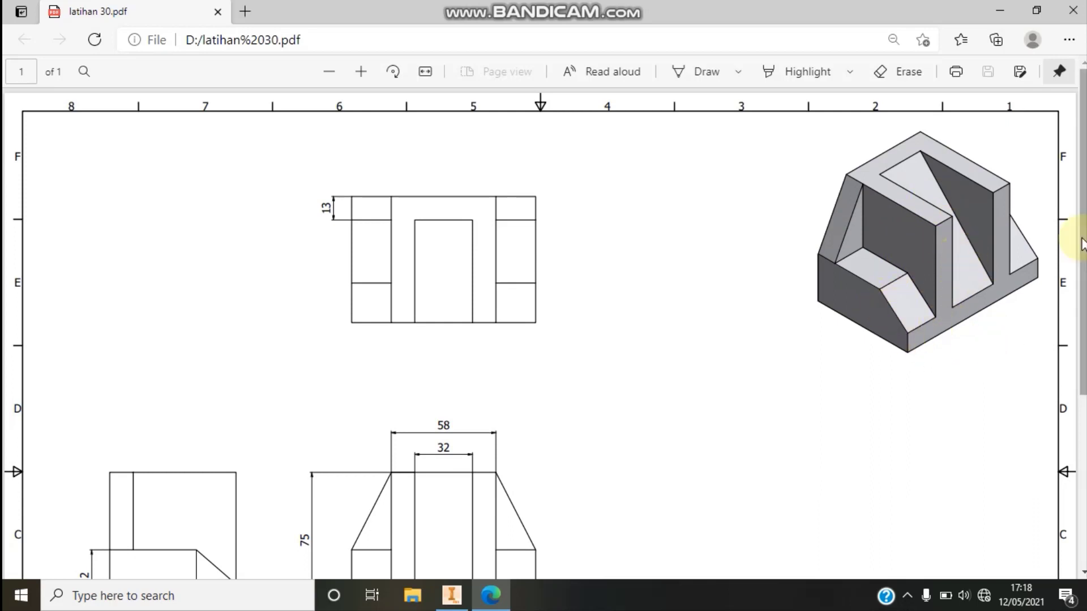
scroll(900, 290, down, 3)
scroll(910, 294, up, 1)
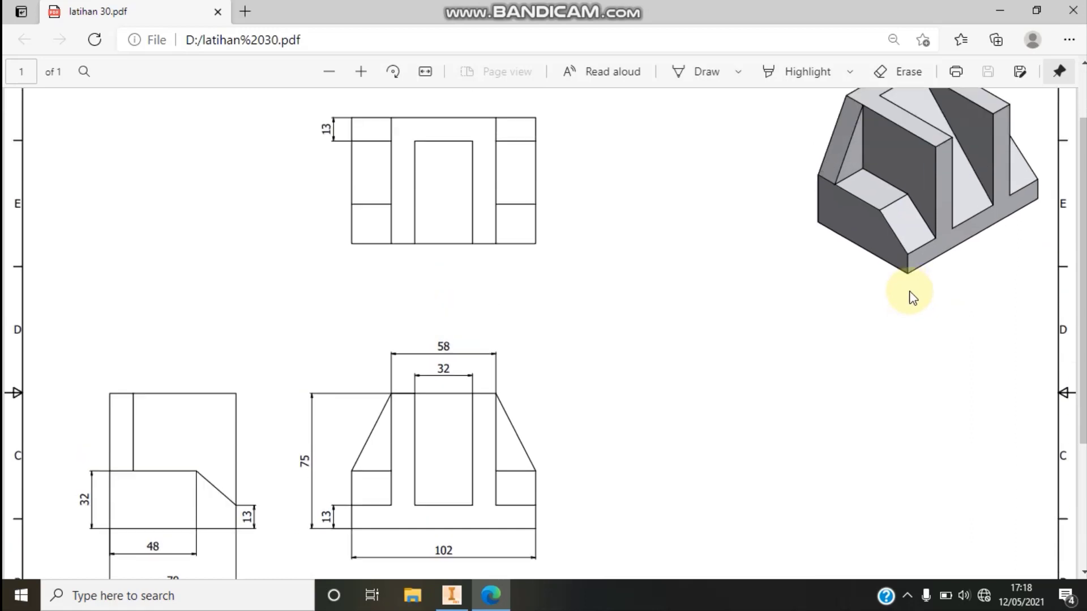
scroll(907, 296, down, 3)
scroll(906, 296, up, 2)
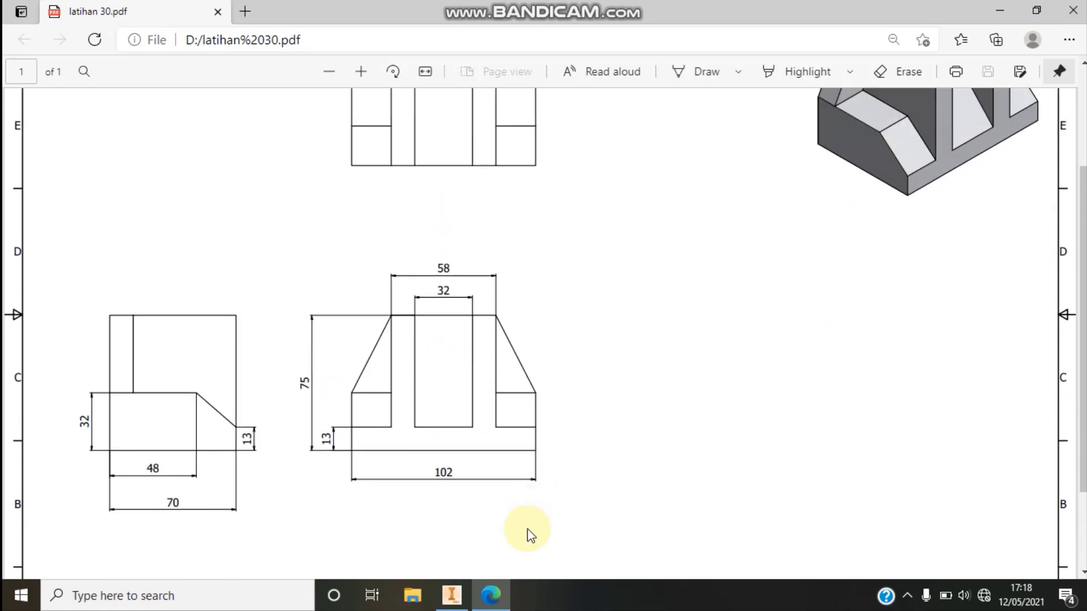
click(492, 595)
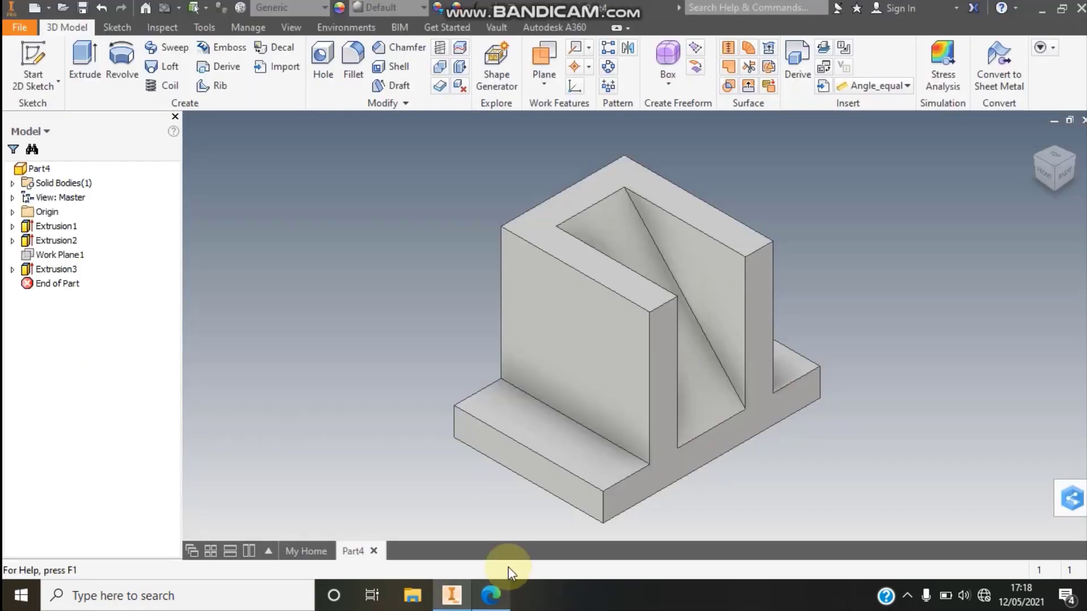
click(33, 60)
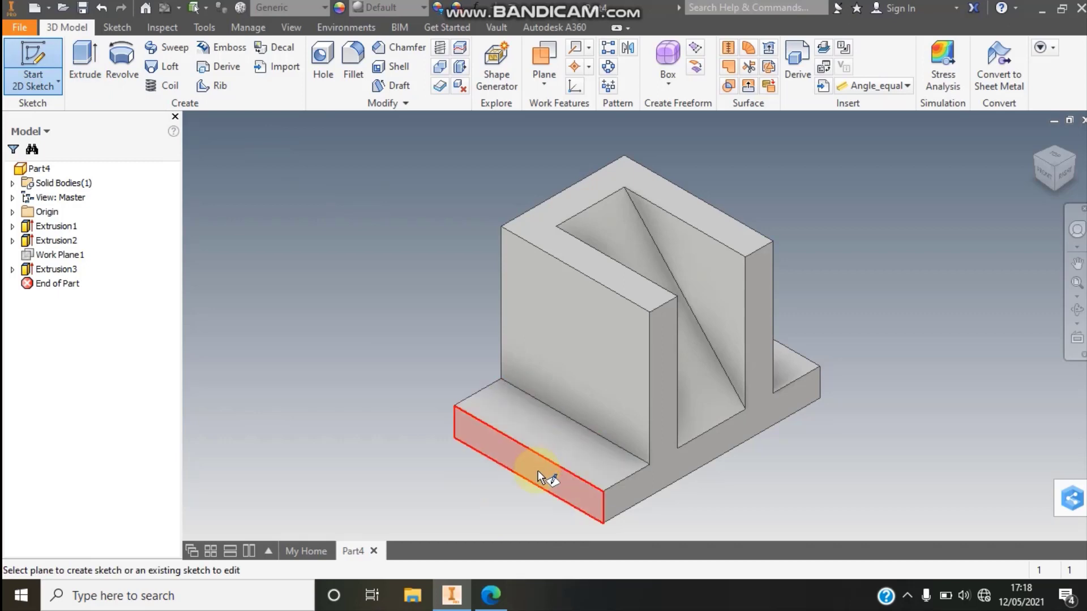
click(537, 470)
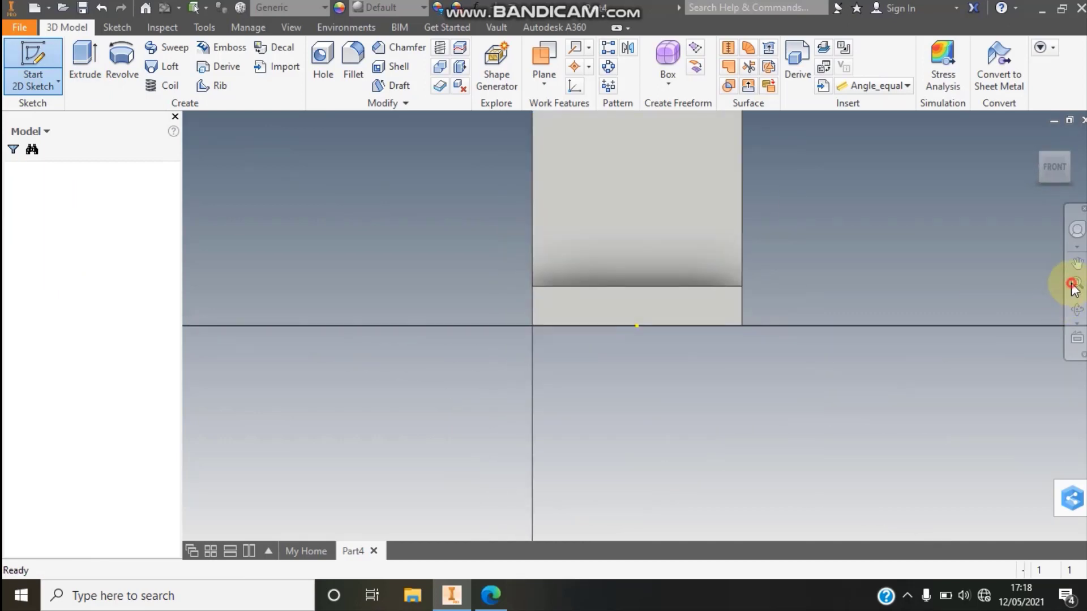
click(1079, 169)
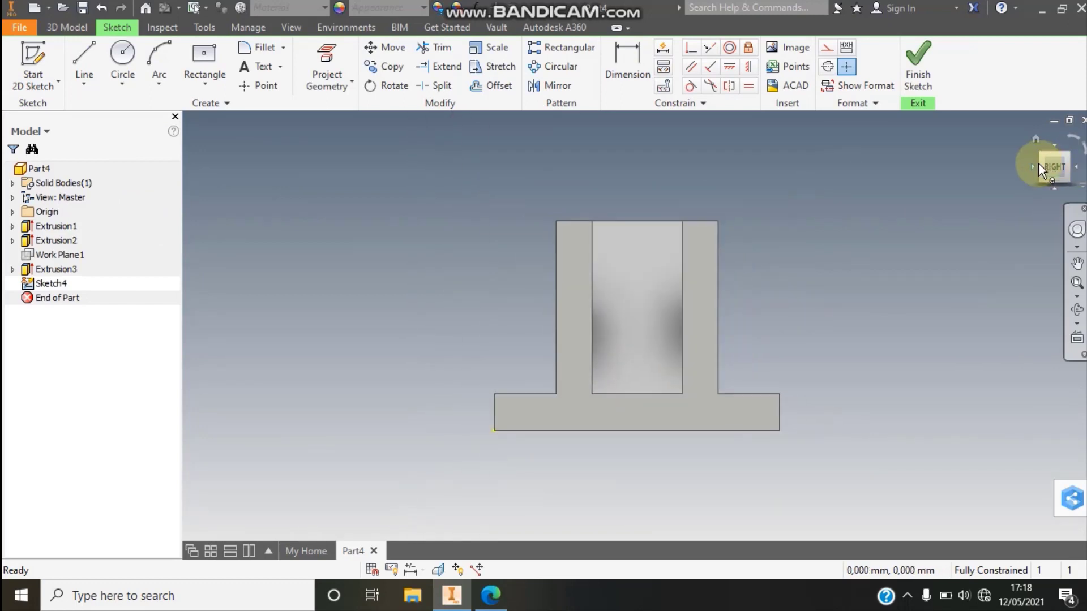
- Sketch a closed trapezoid about 47 mm wide along its upper edge and 16 mm high, resting on the base's top edge, with the slope ending at its right corner
click(1033, 165)
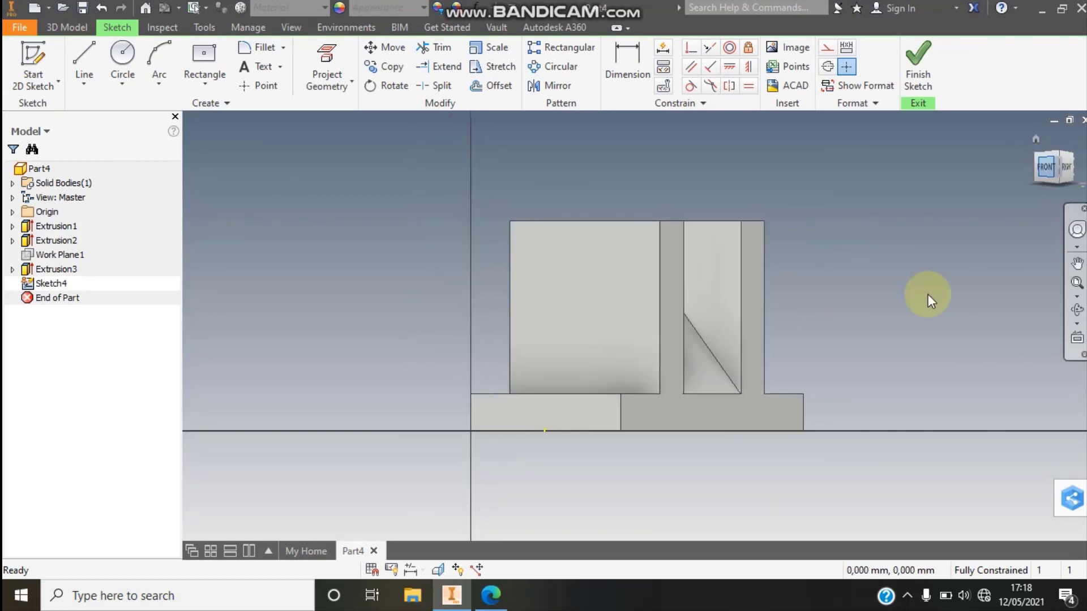
click(1077, 284)
click(84, 59)
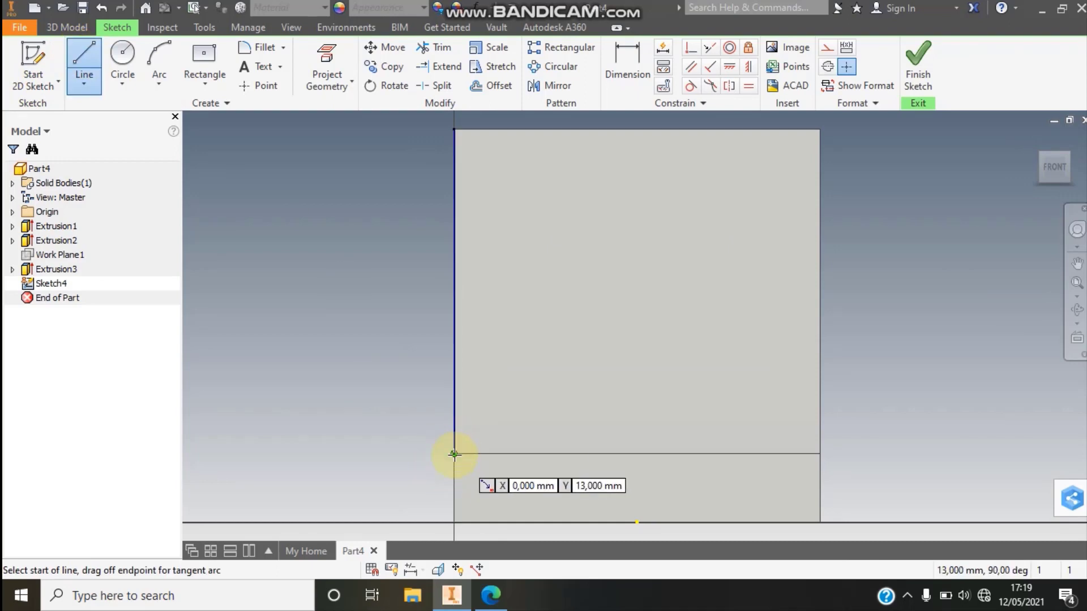
click(455, 453)
click(455, 372)
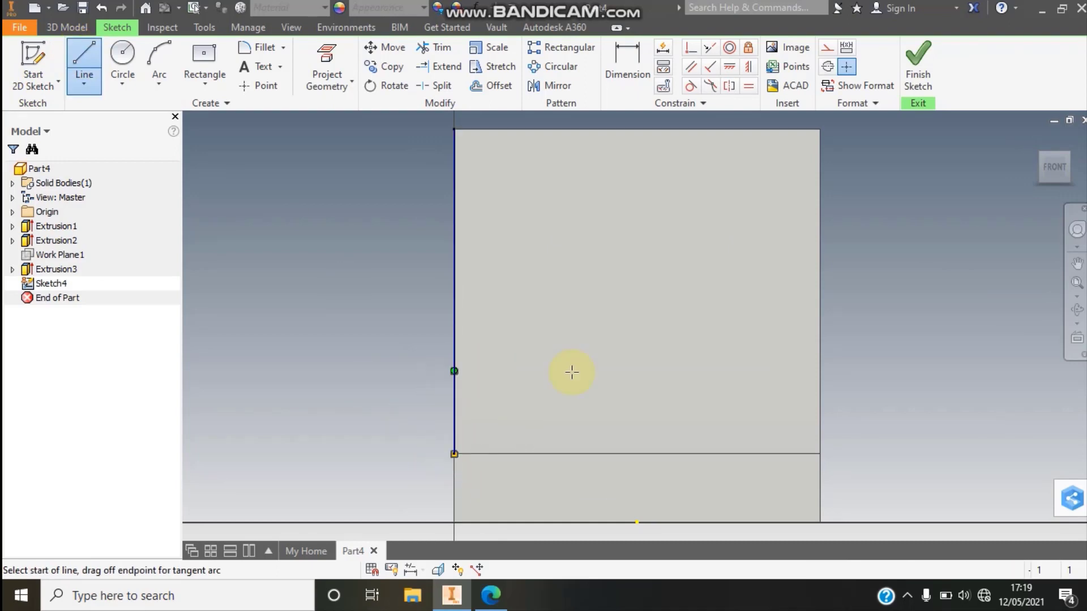
click(454, 371)
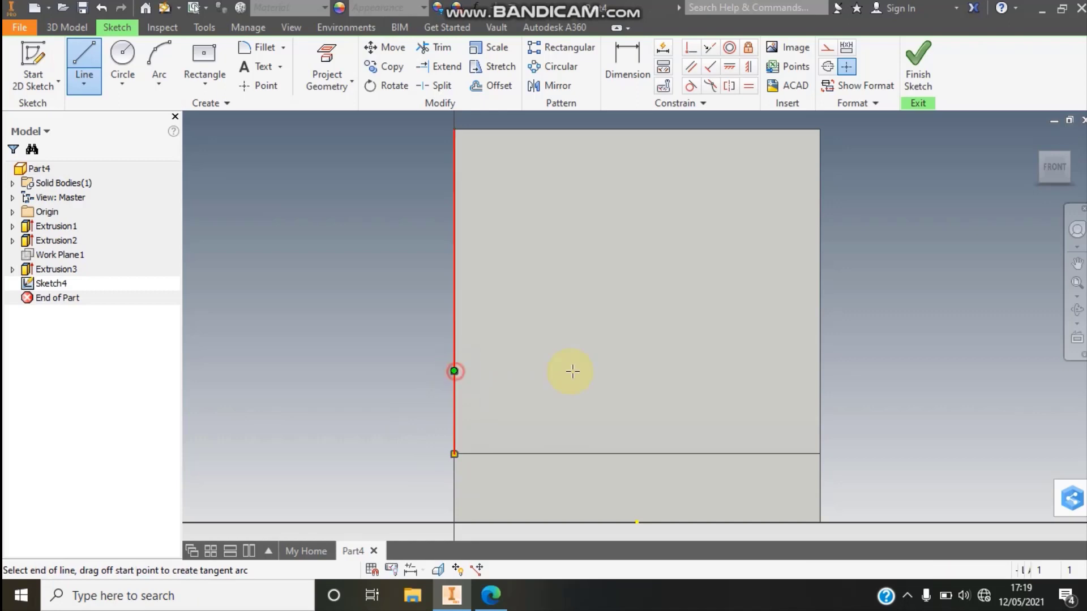
click(703, 371)
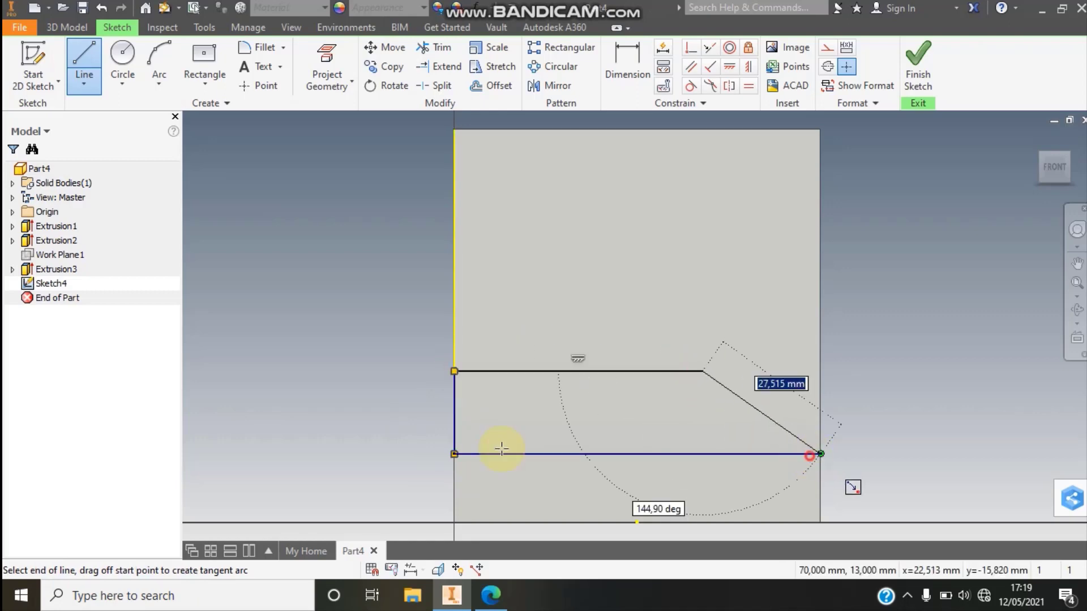
click(821, 454)
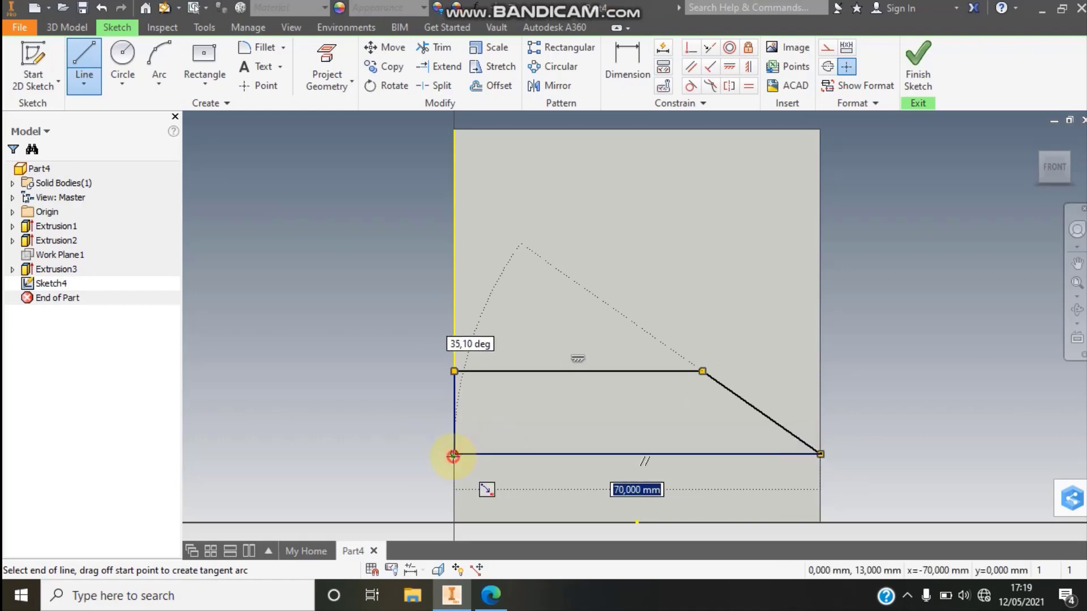
click(454, 454)
key(Escape)
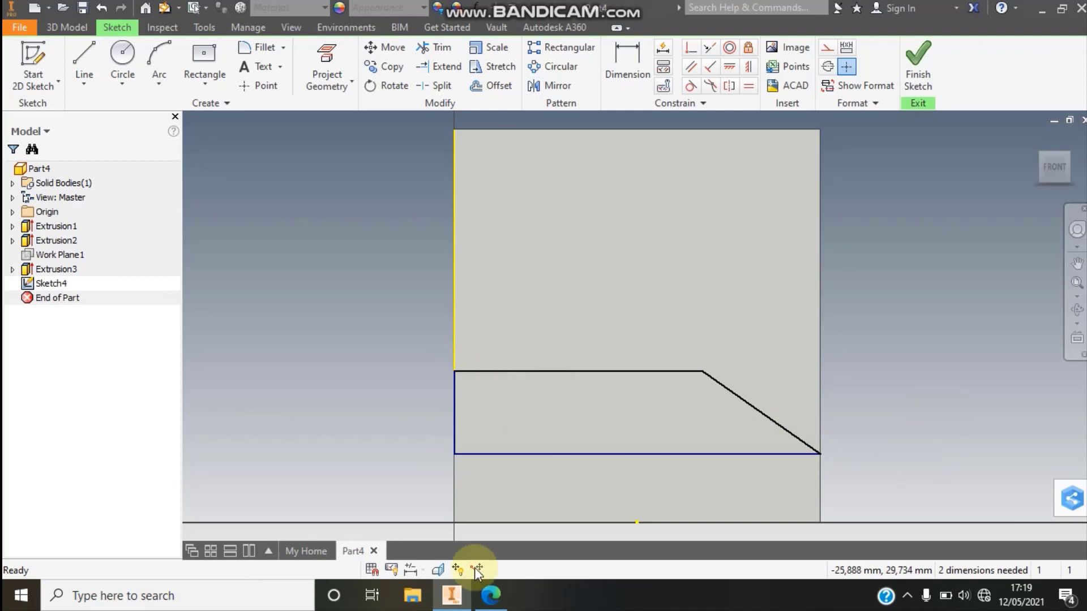
- Check the support dimensions in the latihan 30.pdf drawing in Edge, and in Inventor dimension the trapezoid's vertical side 19 mm
click(491, 595)
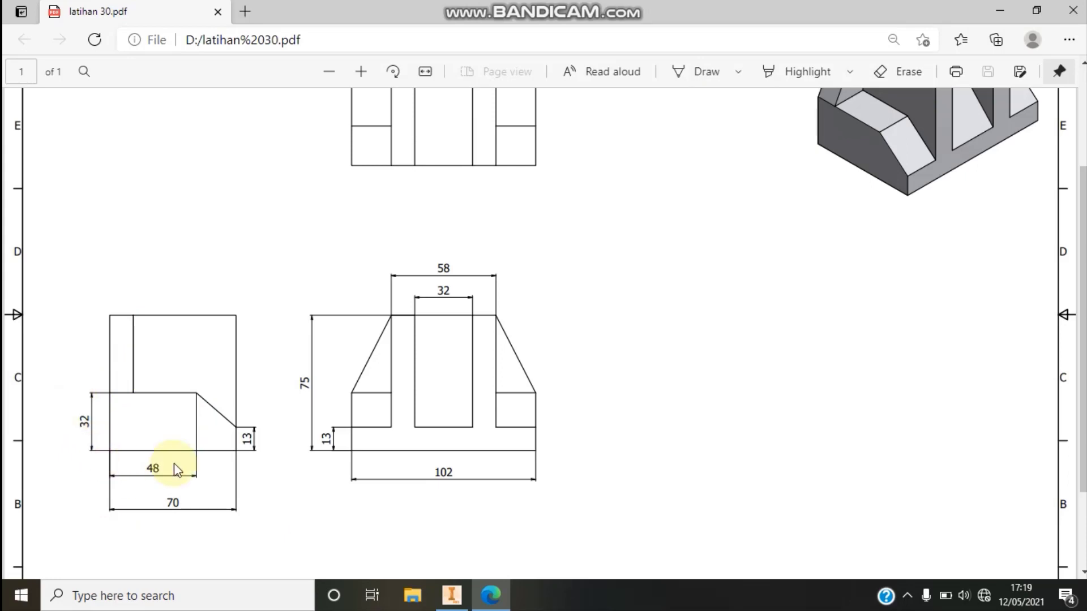
click(457, 590)
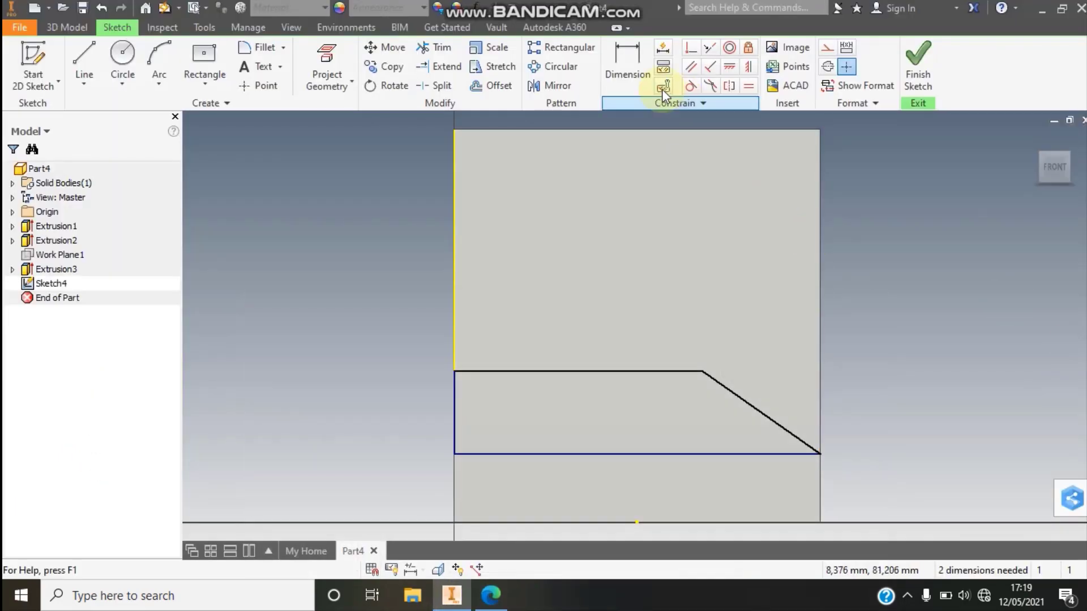
click(453, 419)
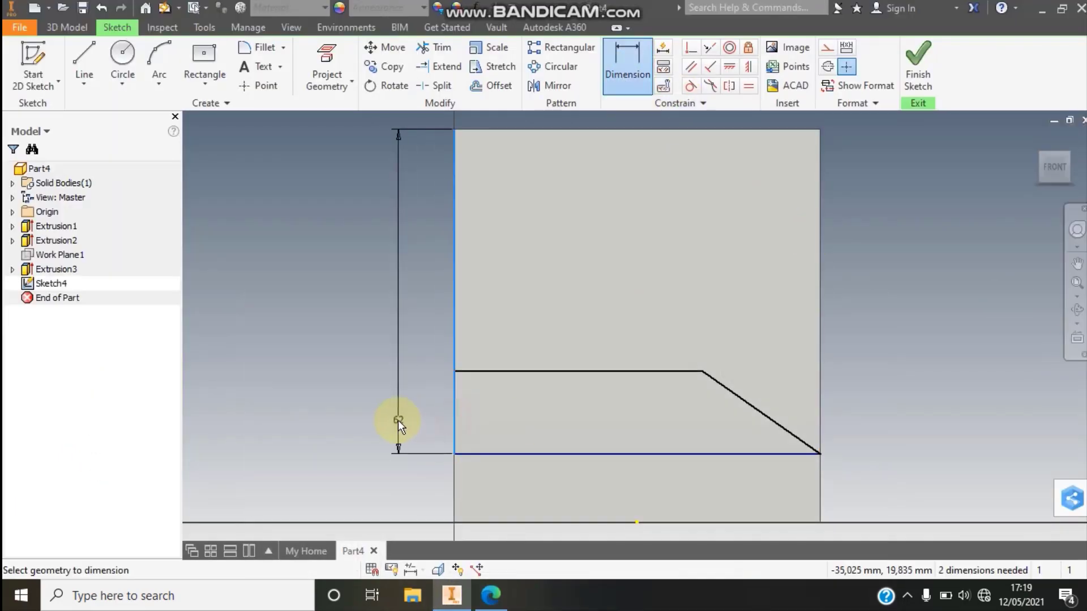
click(621, 76)
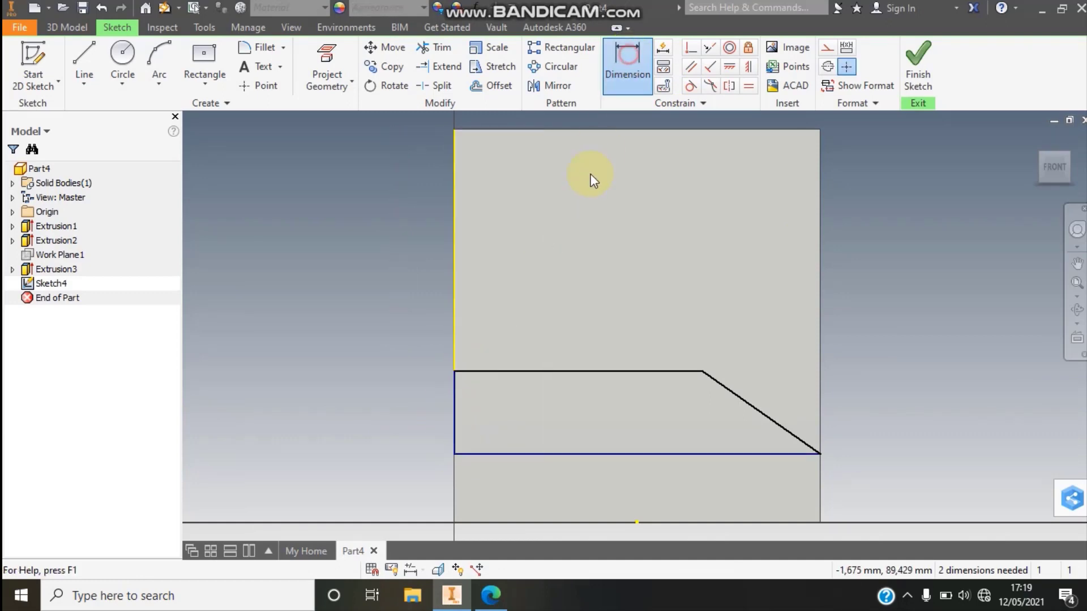
click(454, 454)
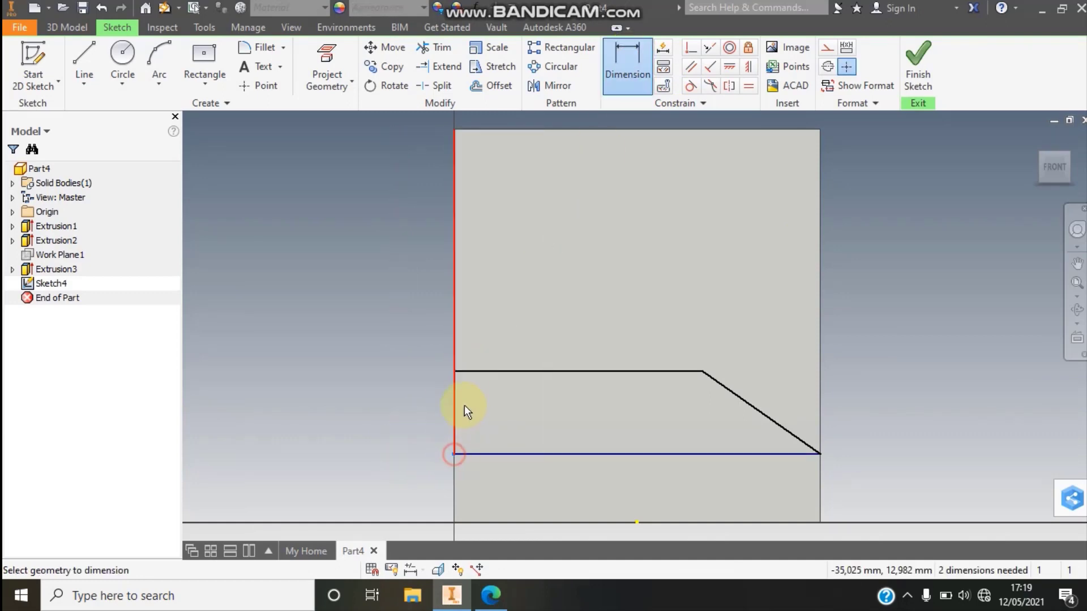
click(453, 371)
click(375, 416)
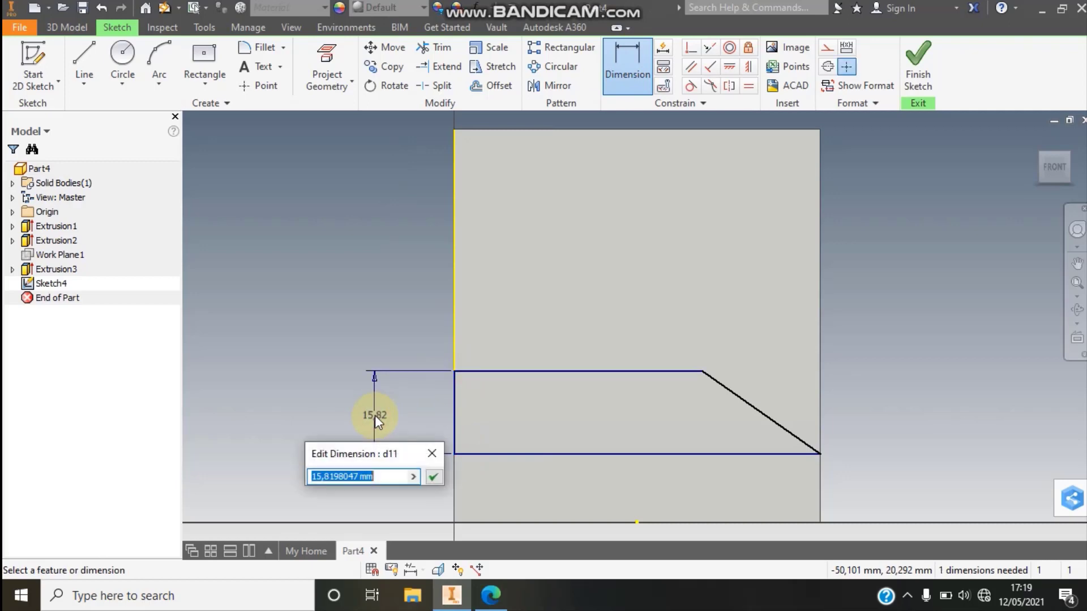
text(19)
click(433, 477)
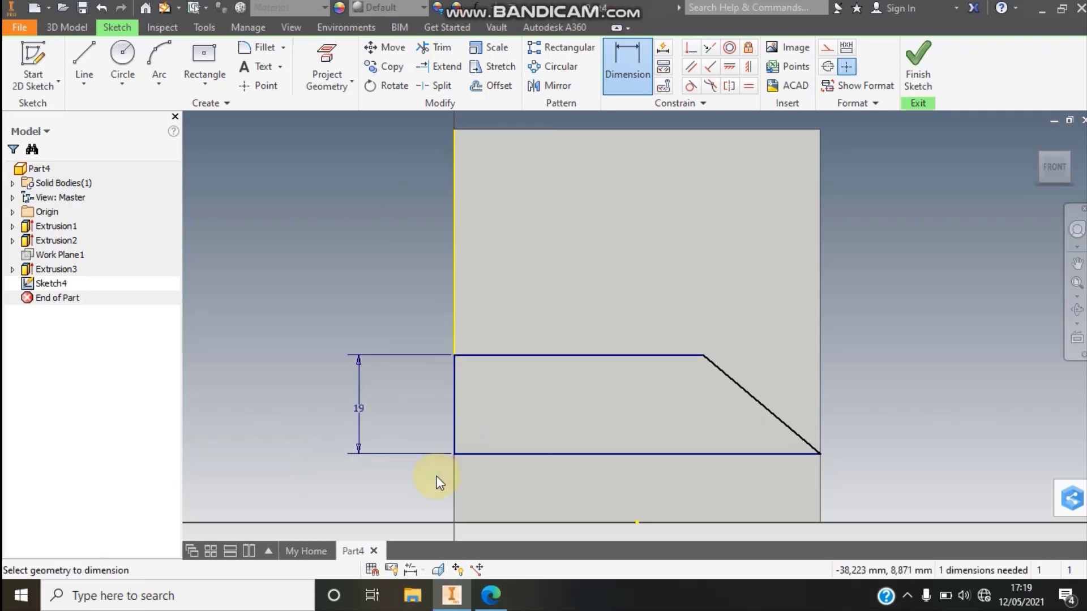
- Dimension the trapezoid's upper edge 48 mm and finish the sketch
click(587, 356)
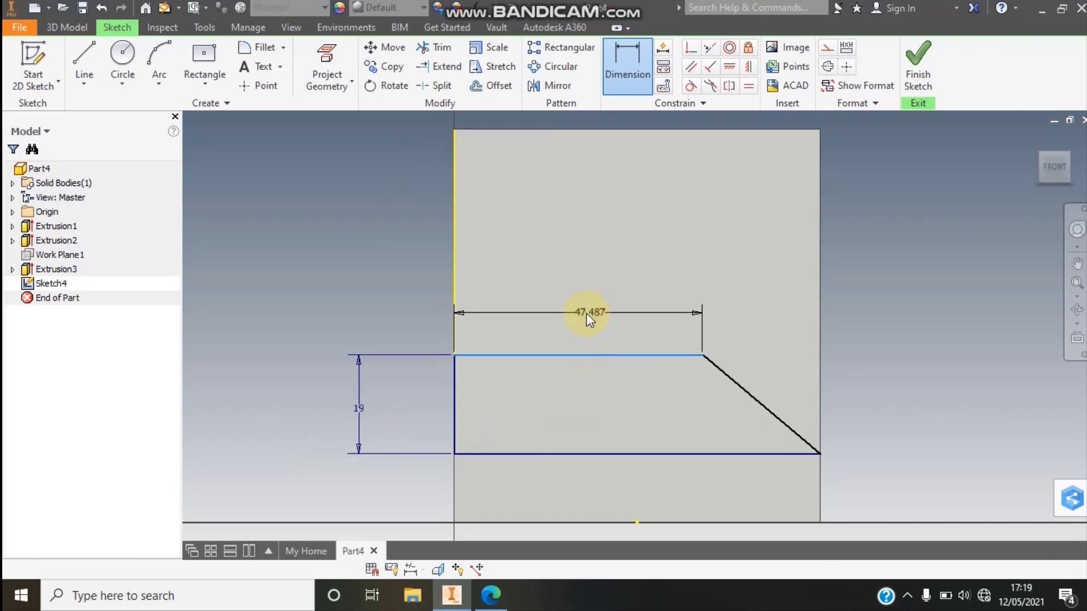
click(589, 316)
text(48)
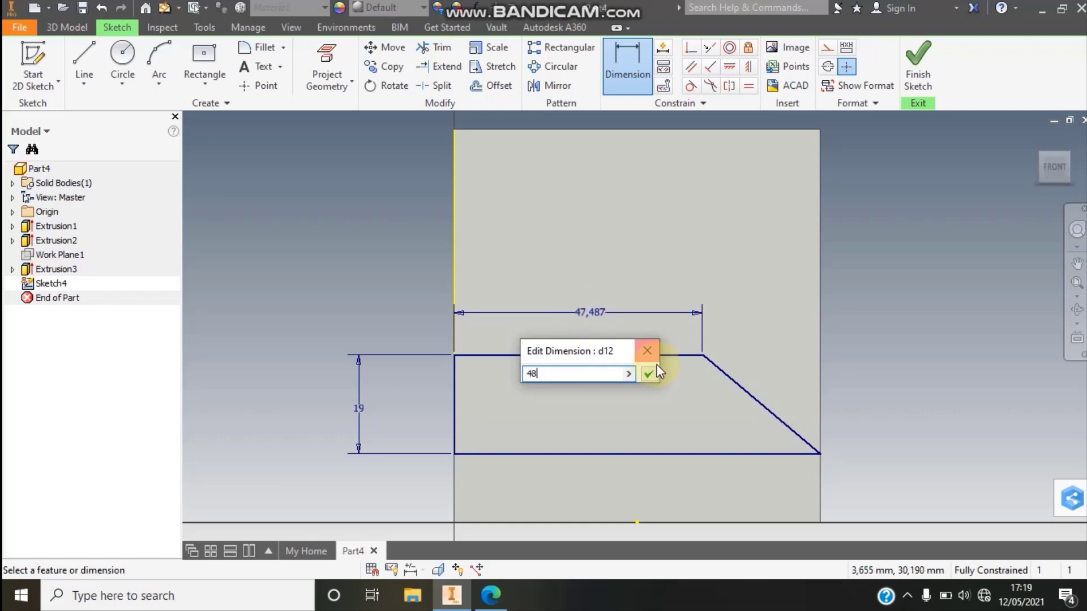
click(649, 373)
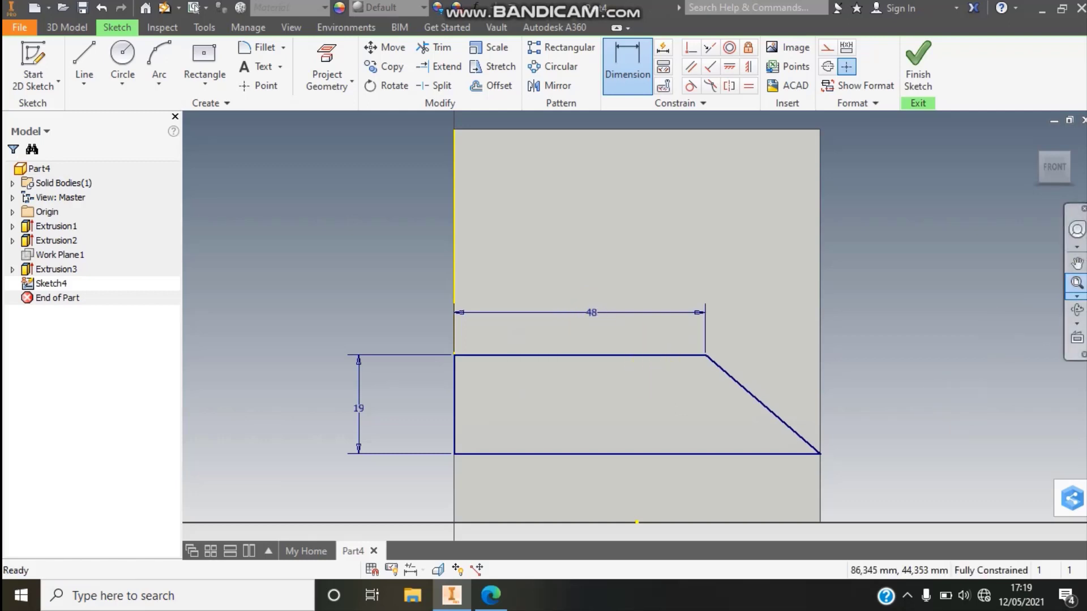
click(917, 83)
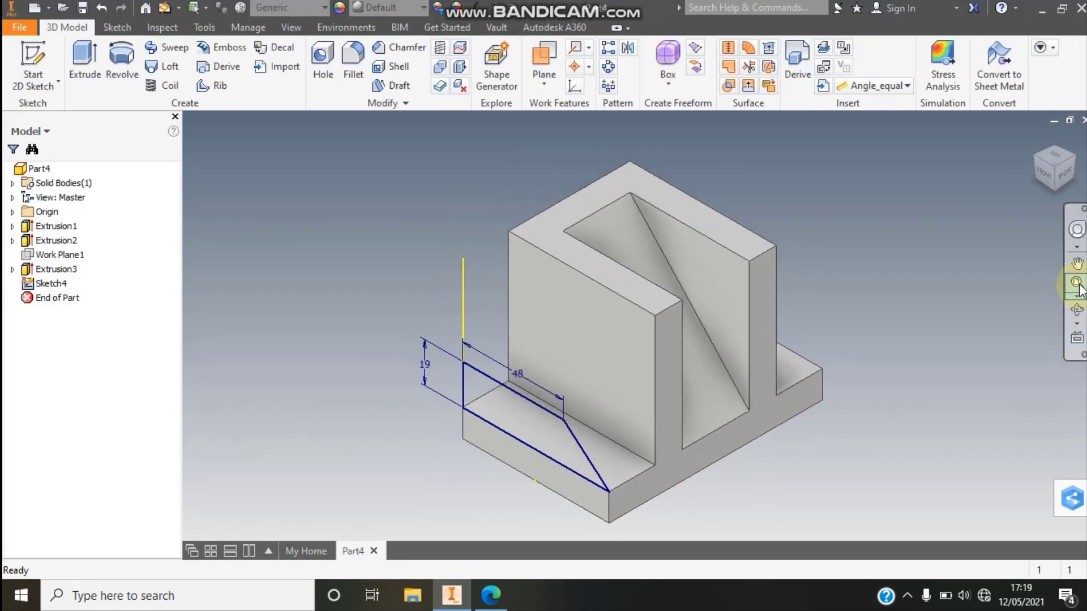
- Check the support's shape in the Edge drawing, and in Inventor extrude the trapezoid as a join with To Next extents up to the upright block
click(491, 595)
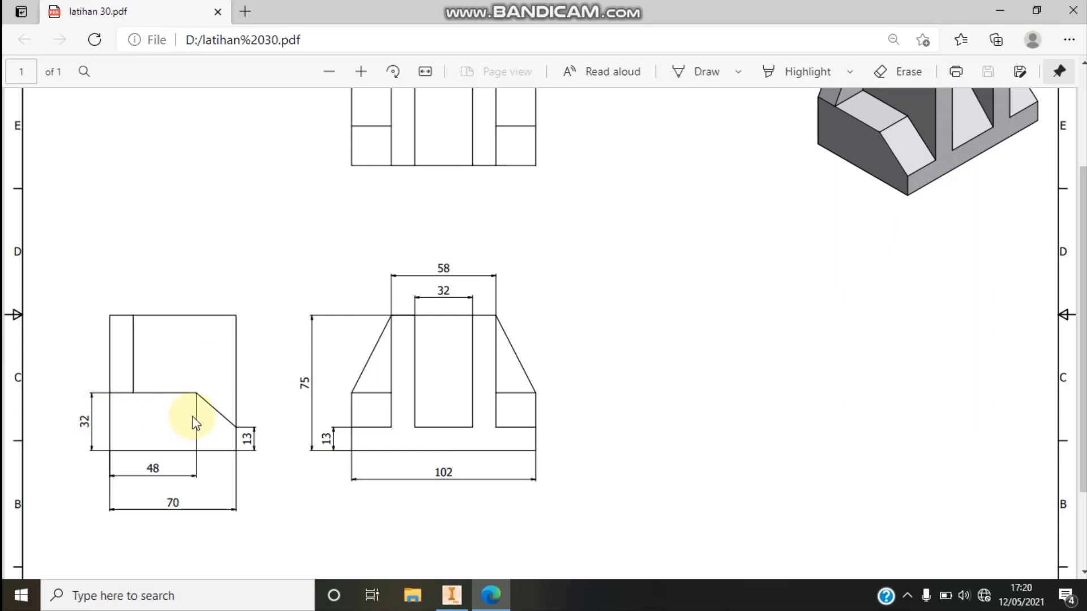
click(451, 595)
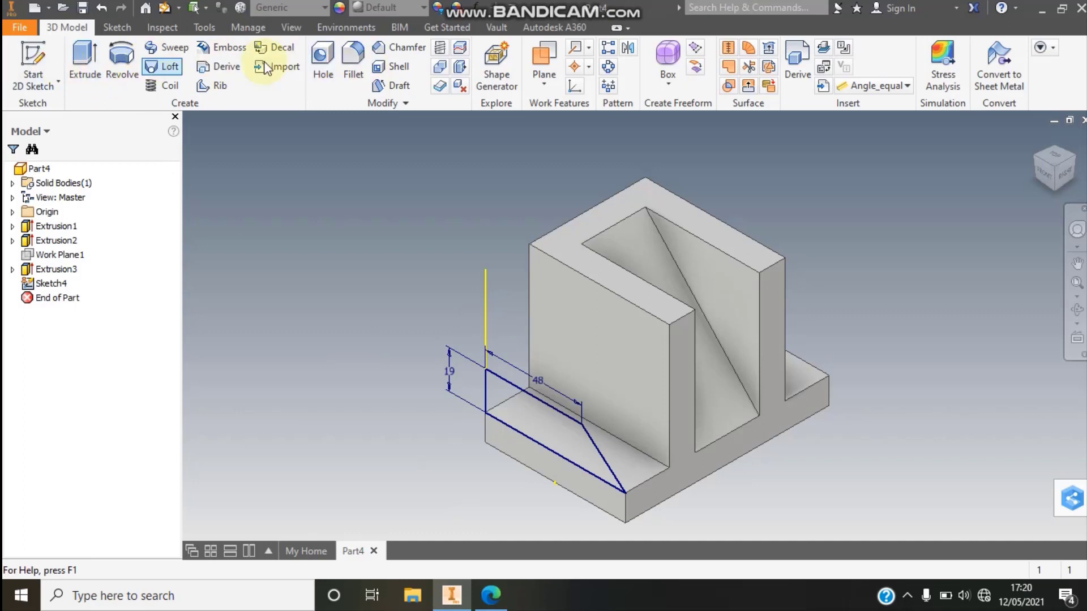
click(83, 68)
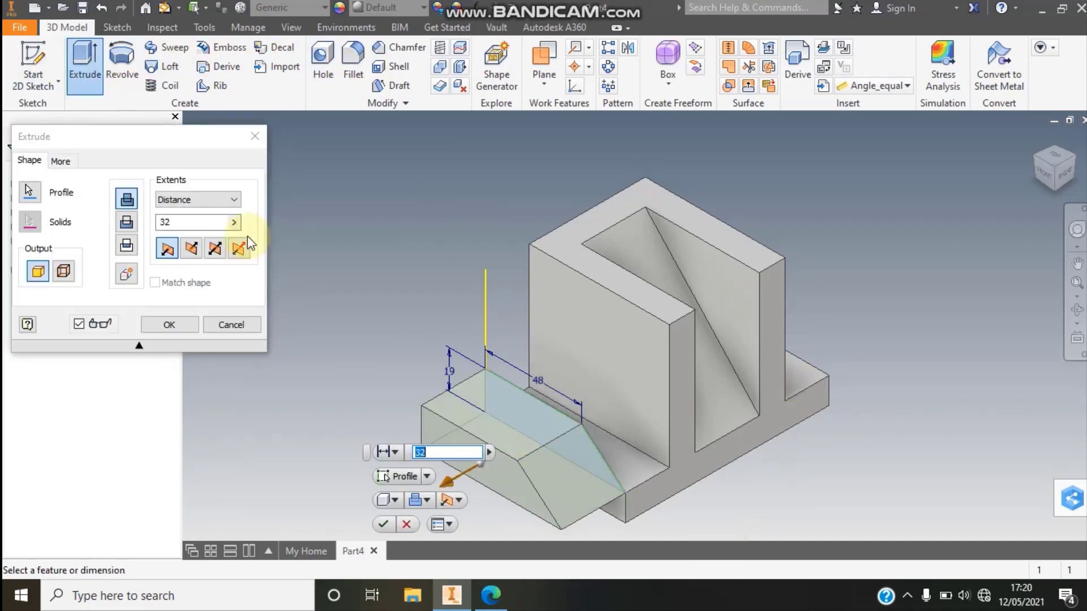
click(232, 201)
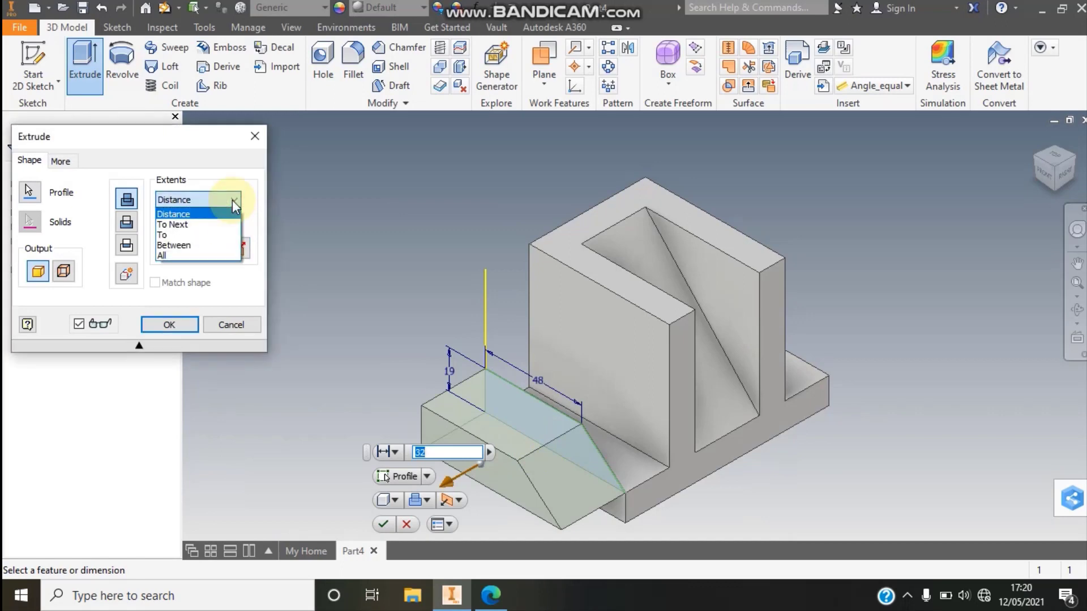
click(190, 226)
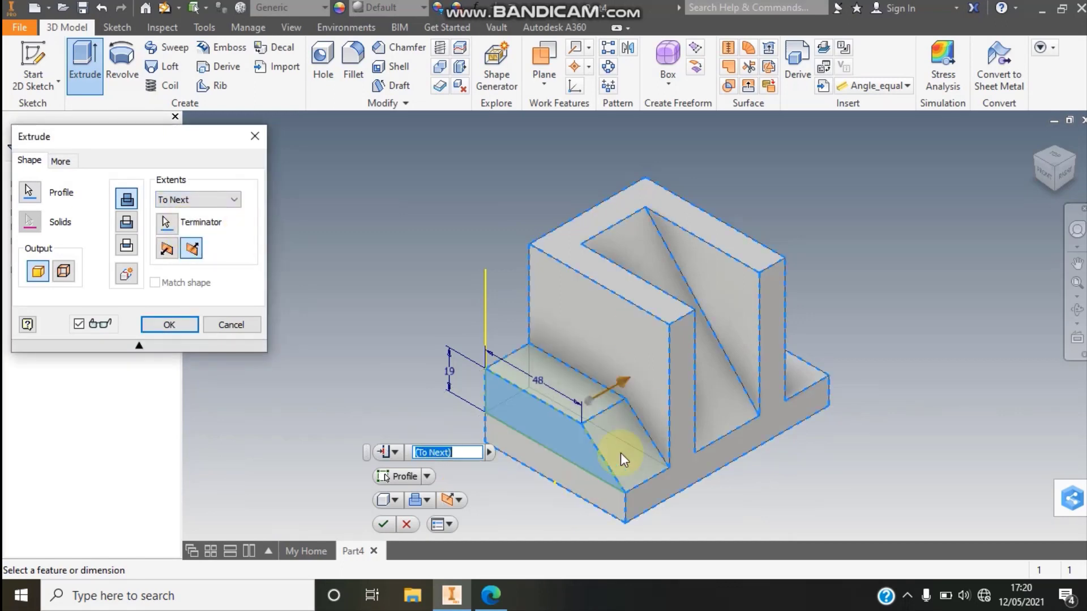
click(178, 319)
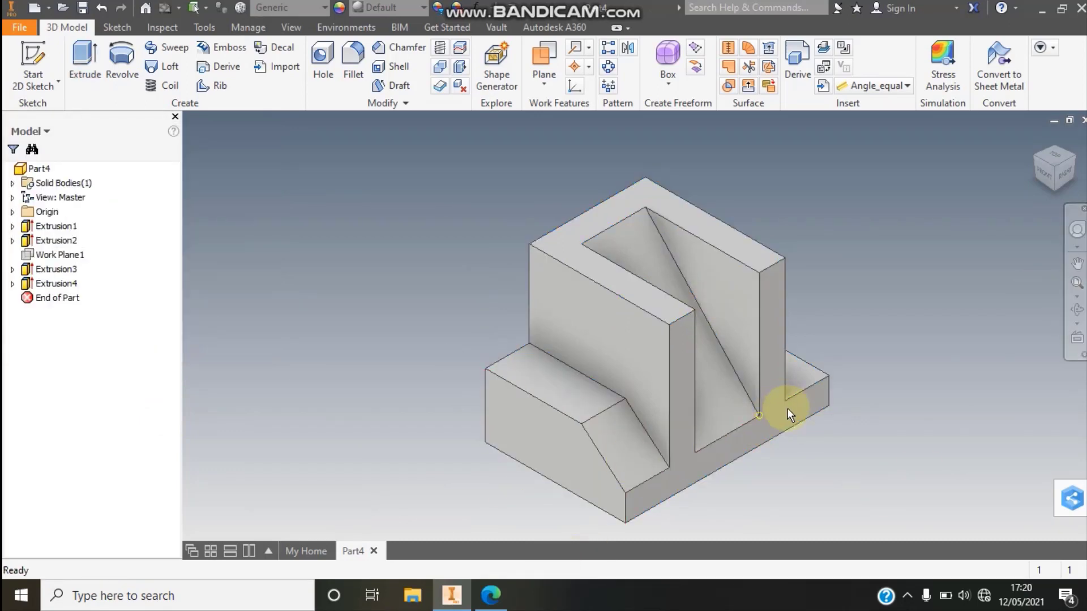
- Start a sketch on the base's opposite side face and draw a closed trapezoid on its top edge, about 43 mm along the upper edge and 24 mm high
click(1078, 162)
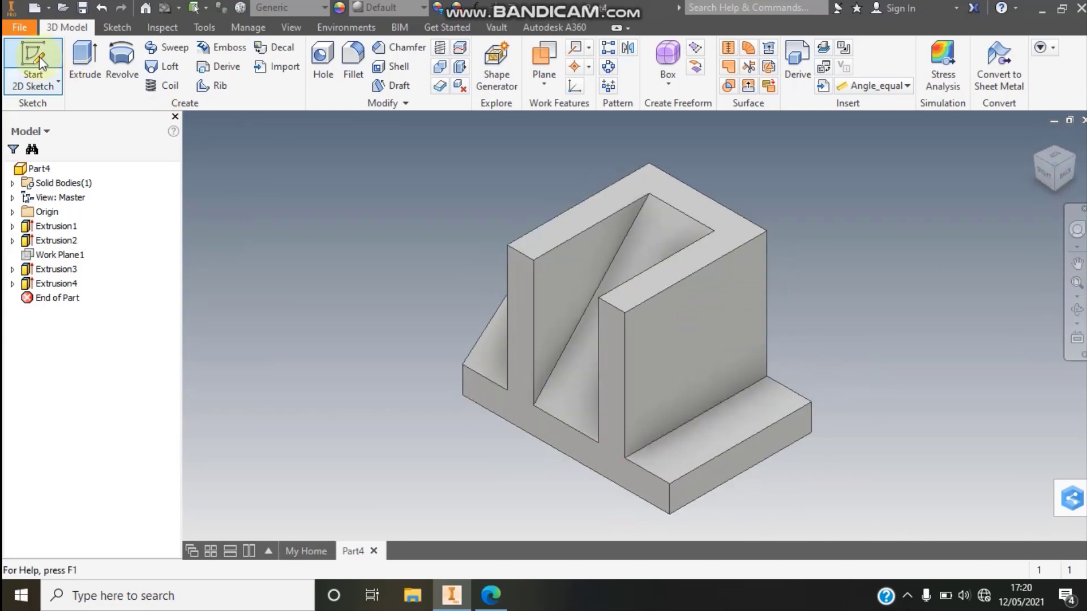
click(32, 60)
click(764, 453)
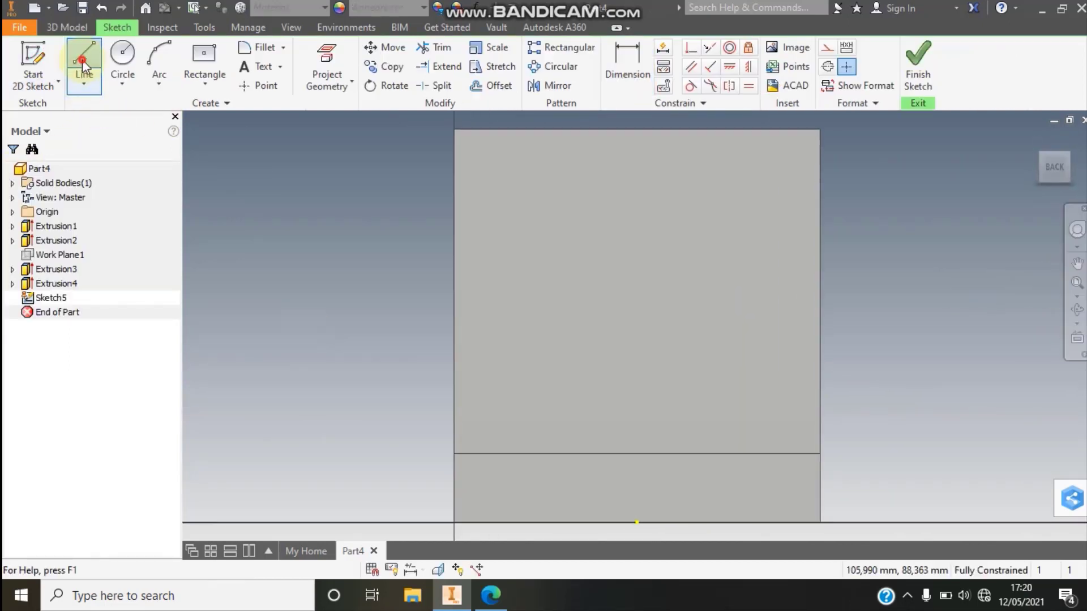
click(84, 59)
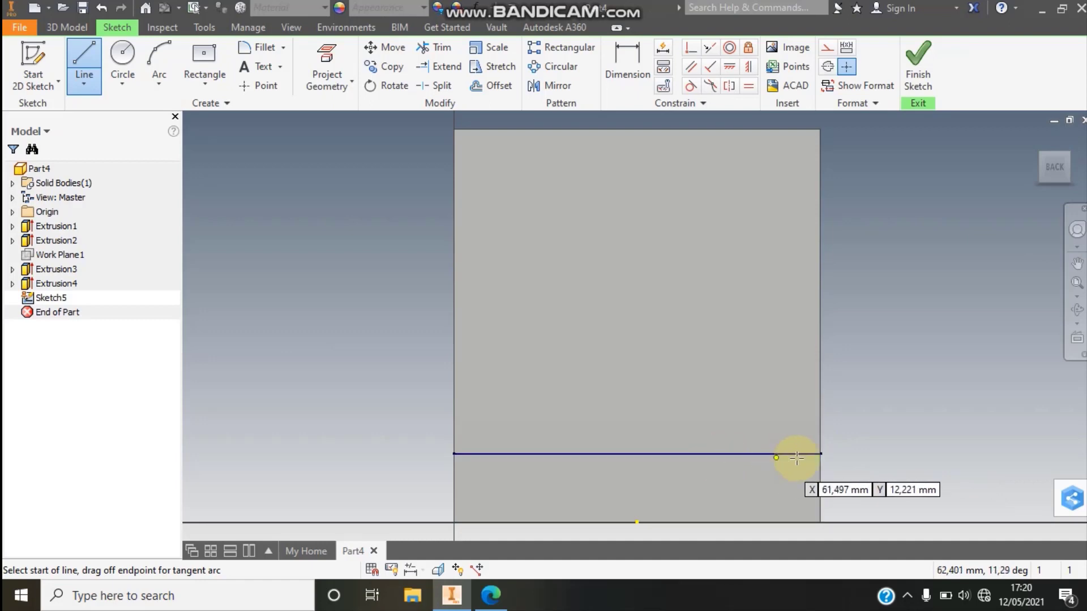
click(821, 453)
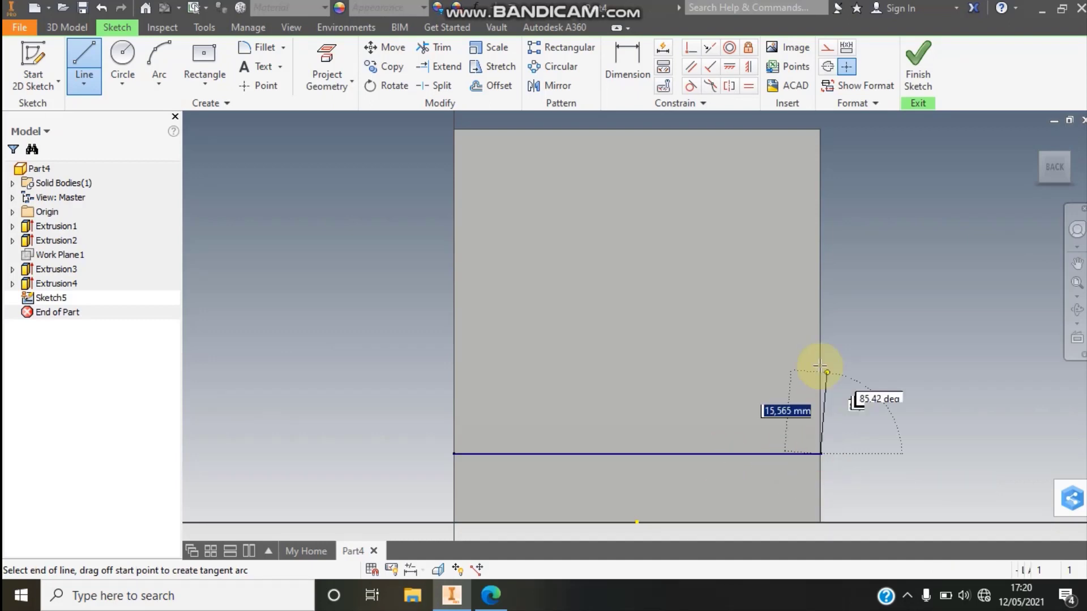
double_click(820, 327)
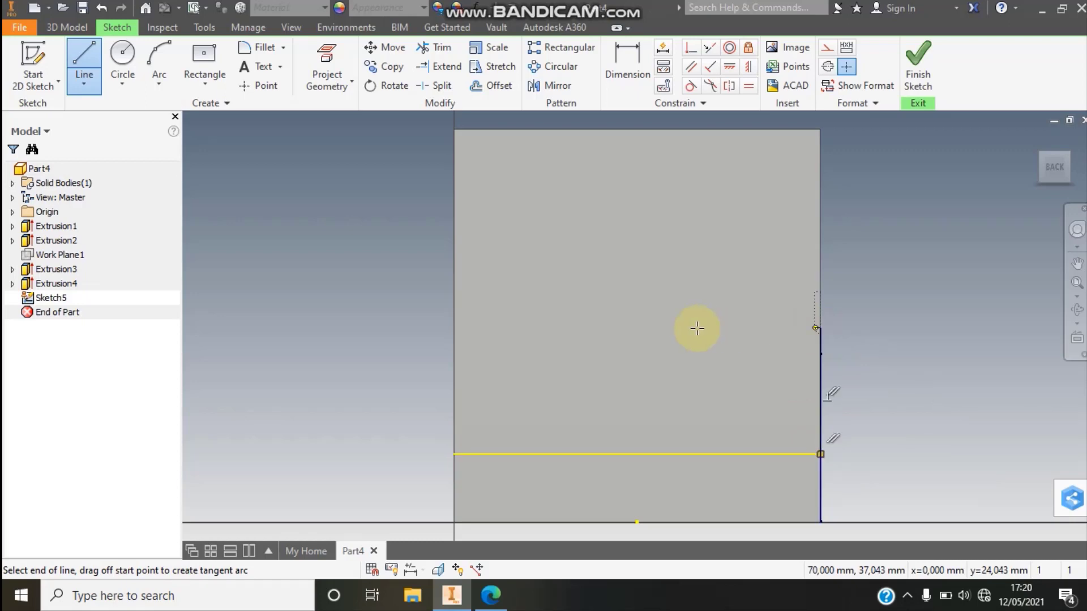
double_click(593, 328)
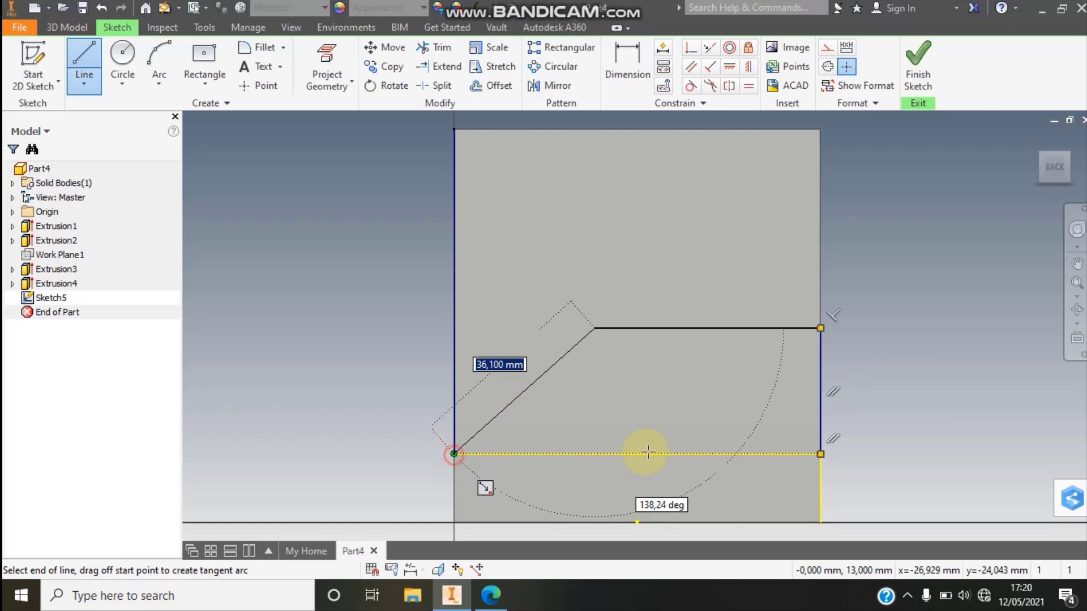
click(820, 455)
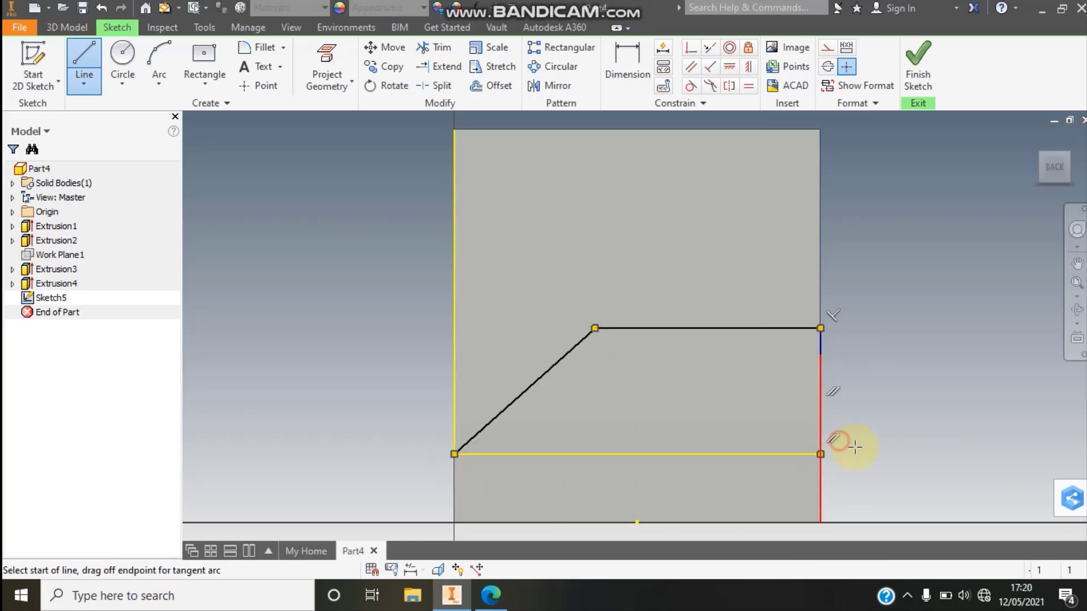
- Dimension the second trapezoid's vertical side 19 mm and its upper edge 48 mm
click(627, 65)
click(868, 399)
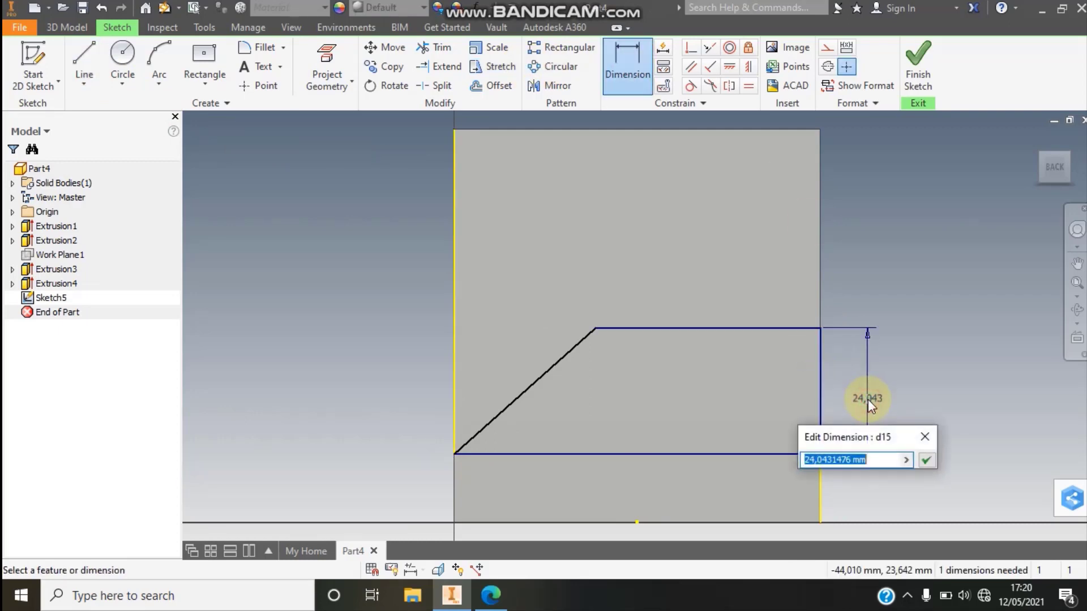
text(19)
key(Return)
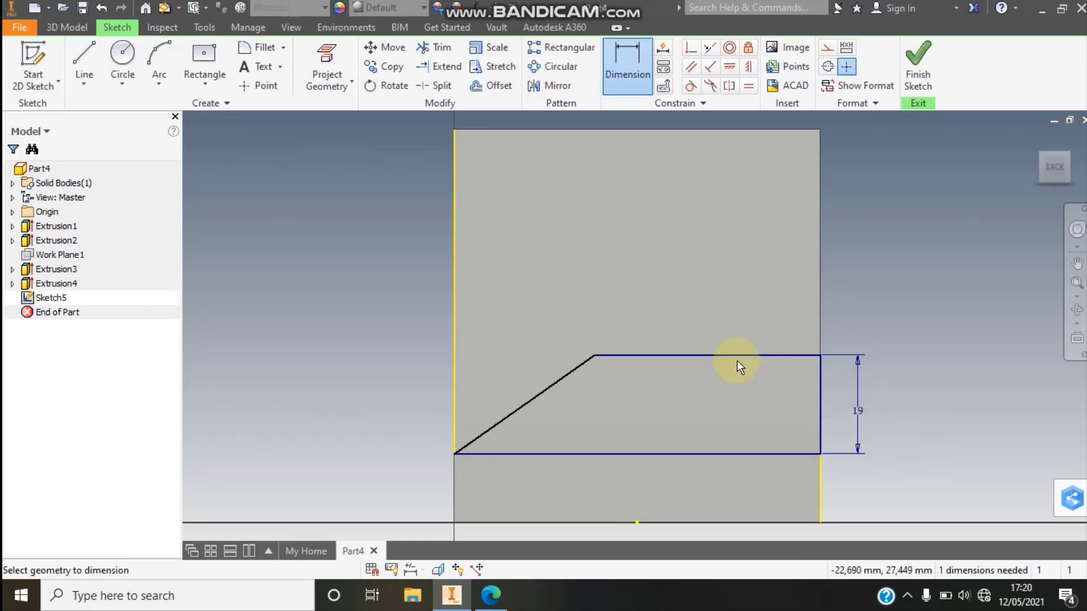
click(730, 356)
click(728, 308)
text(48)
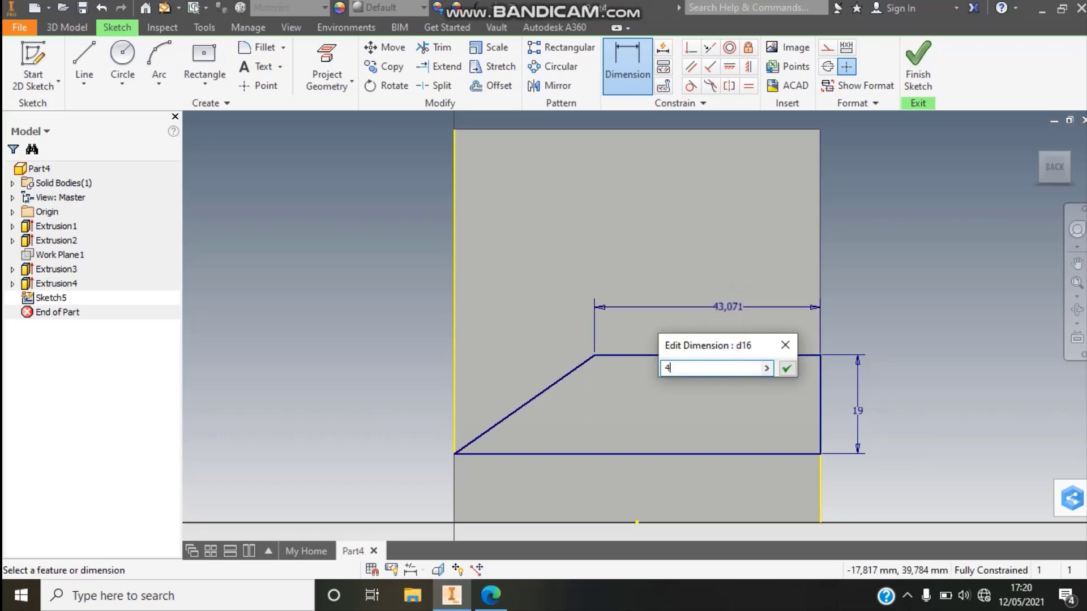
click(787, 370)
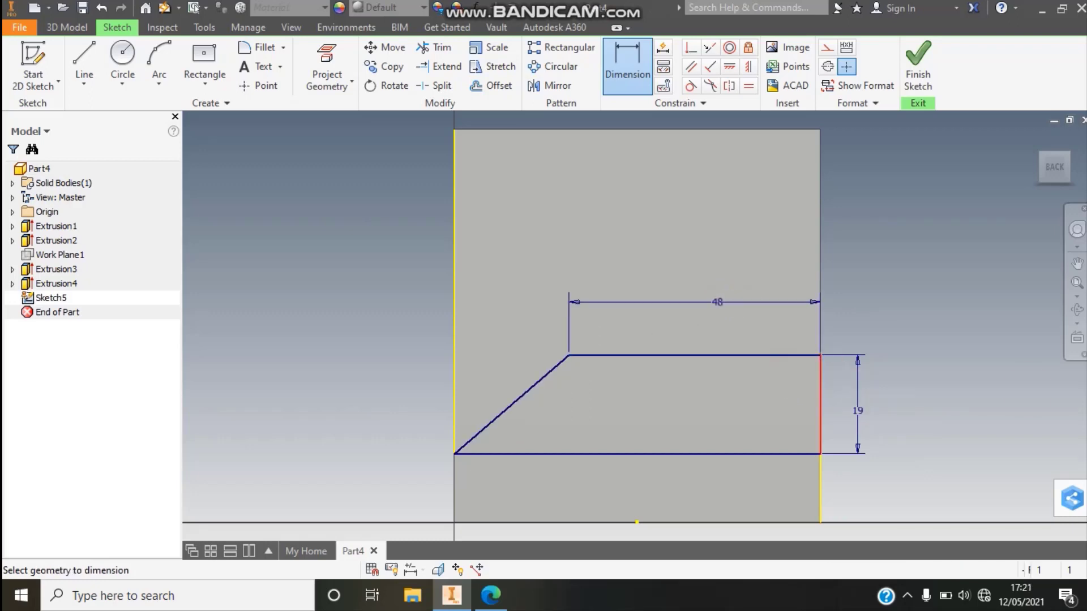
- Extrude the second trapezoid as a join with To Next extents, flipped inward up to the upright block
key(F6)
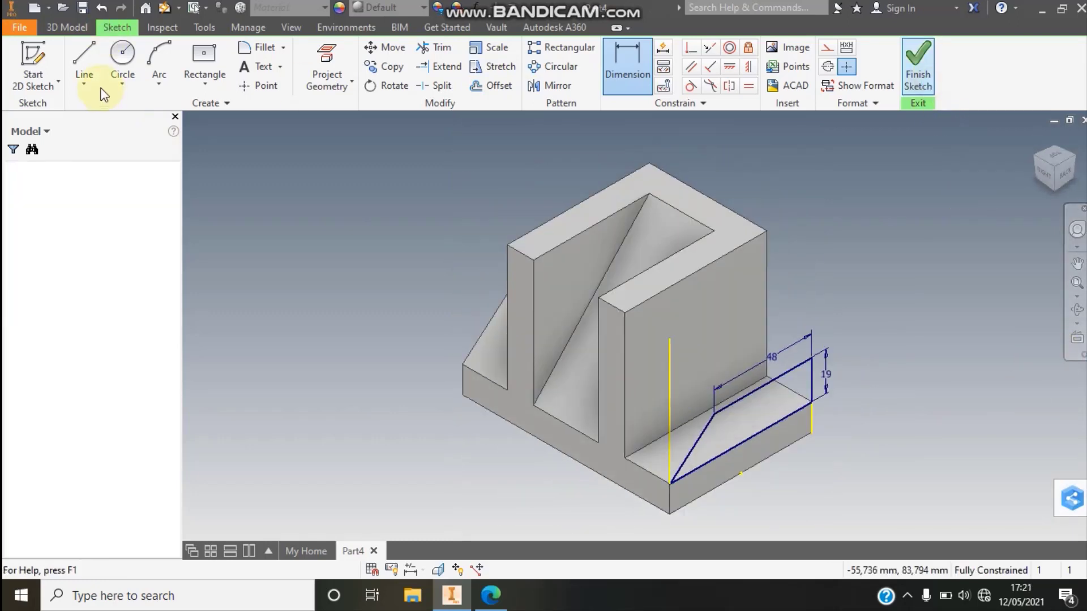
click(82, 64)
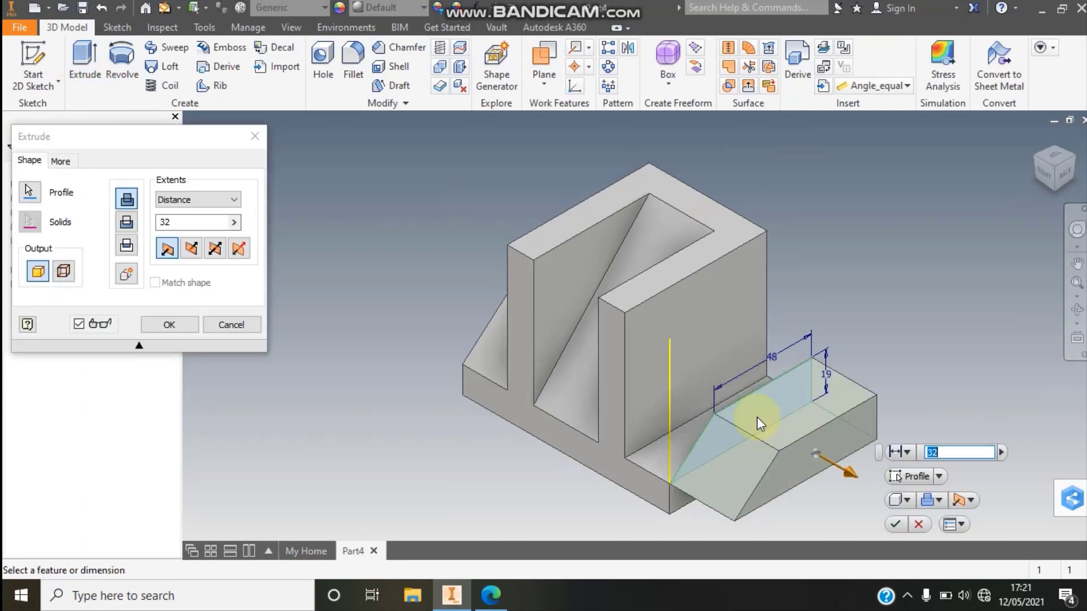
click(199, 200)
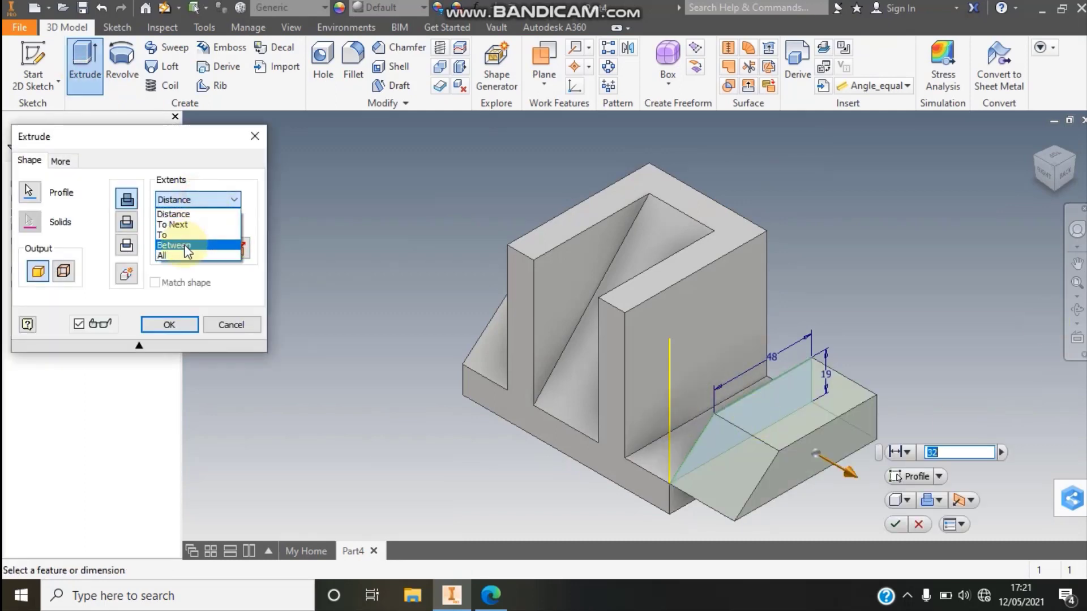
click(185, 244)
click(198, 199)
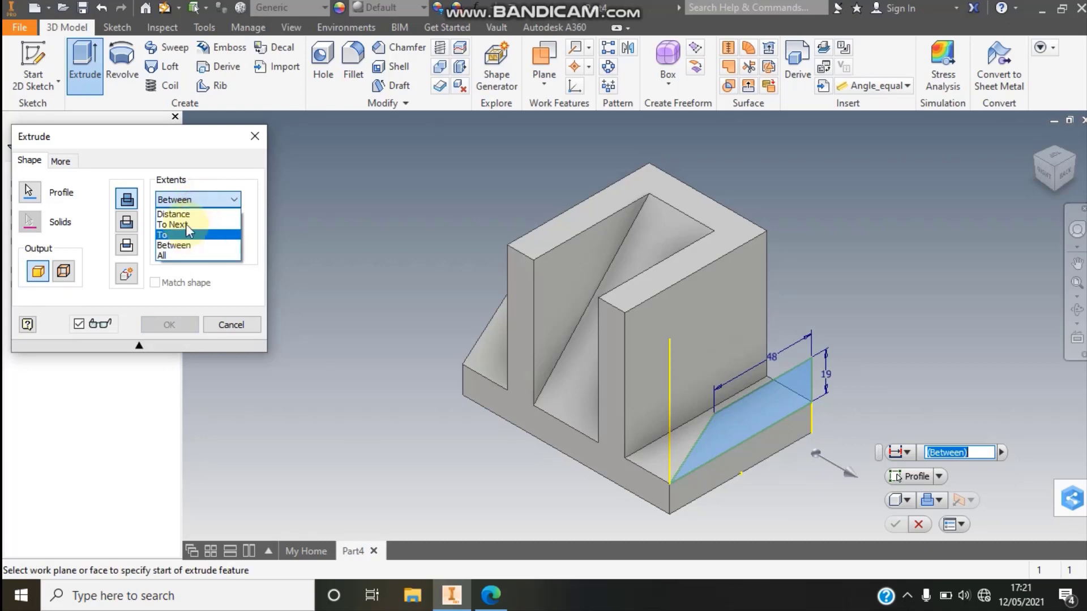
click(175, 223)
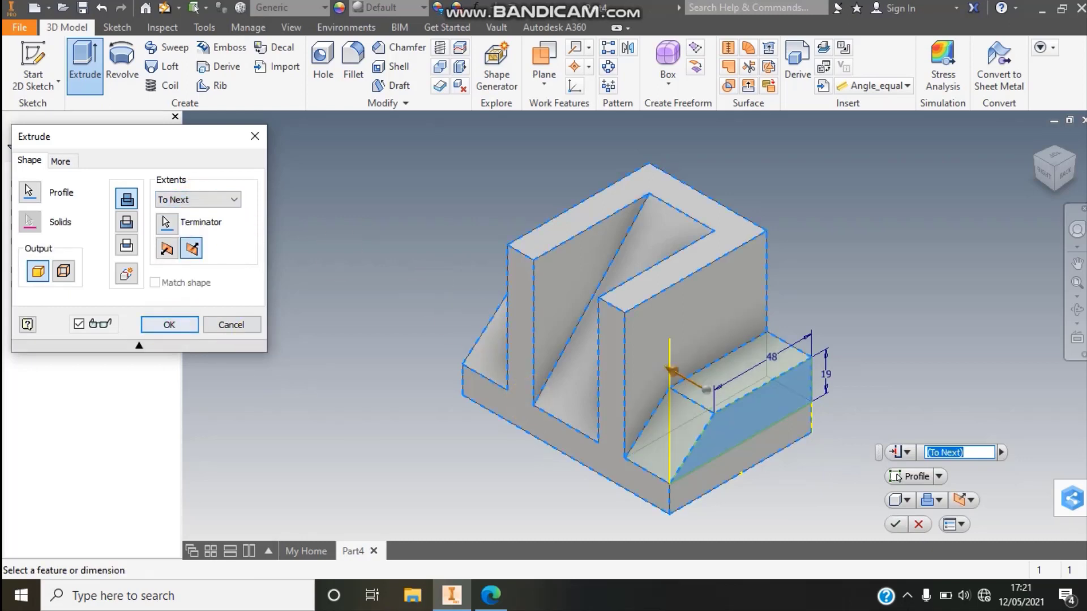
click(169, 325)
click(1077, 282)
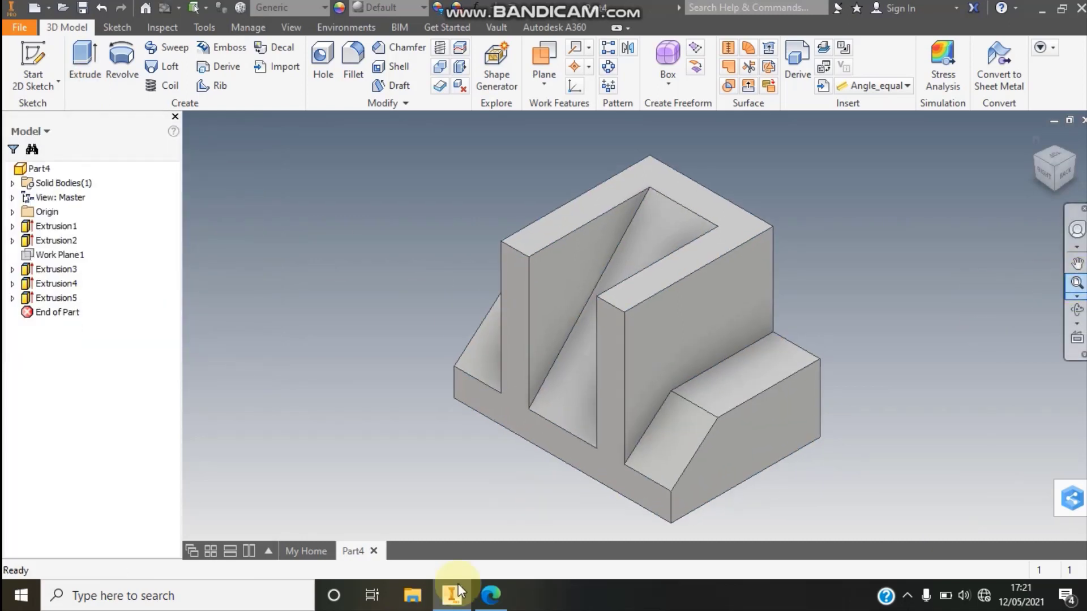
- Check the side ribs in the Edge drawing, and in Inventor sketch a vertical centerline through the midpoints of the stepped end face
click(491, 595)
scroll(624, 347, up, 3)
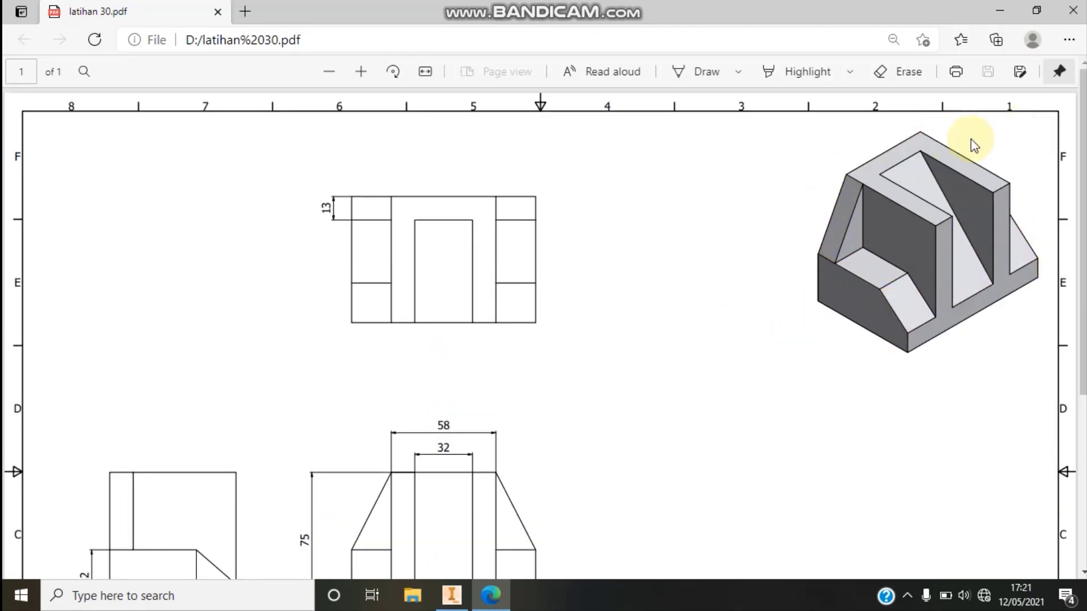
scroll(800, 192, down, 1)
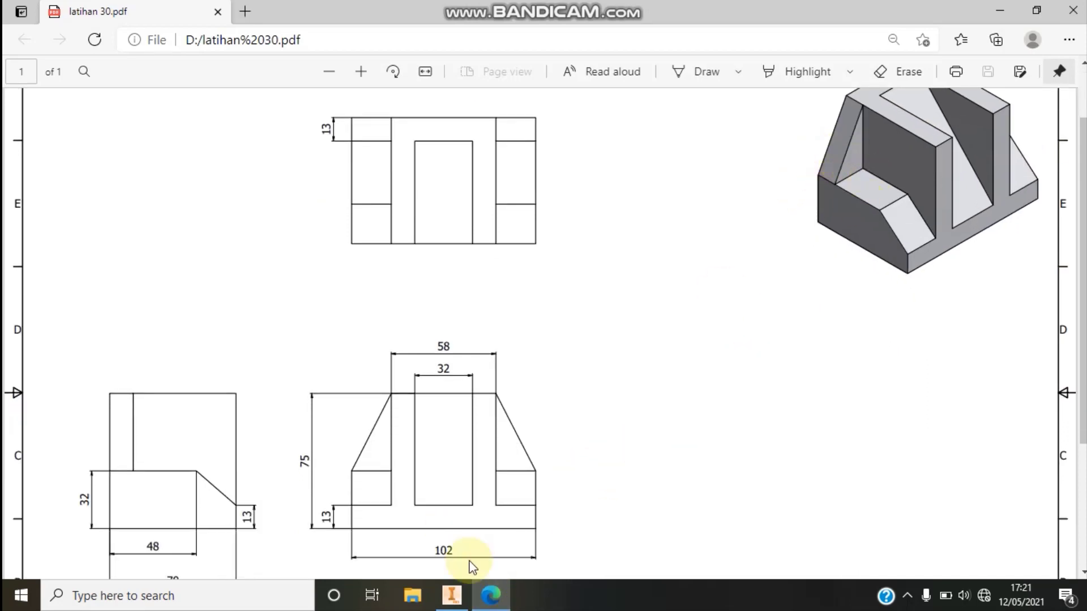
click(453, 594)
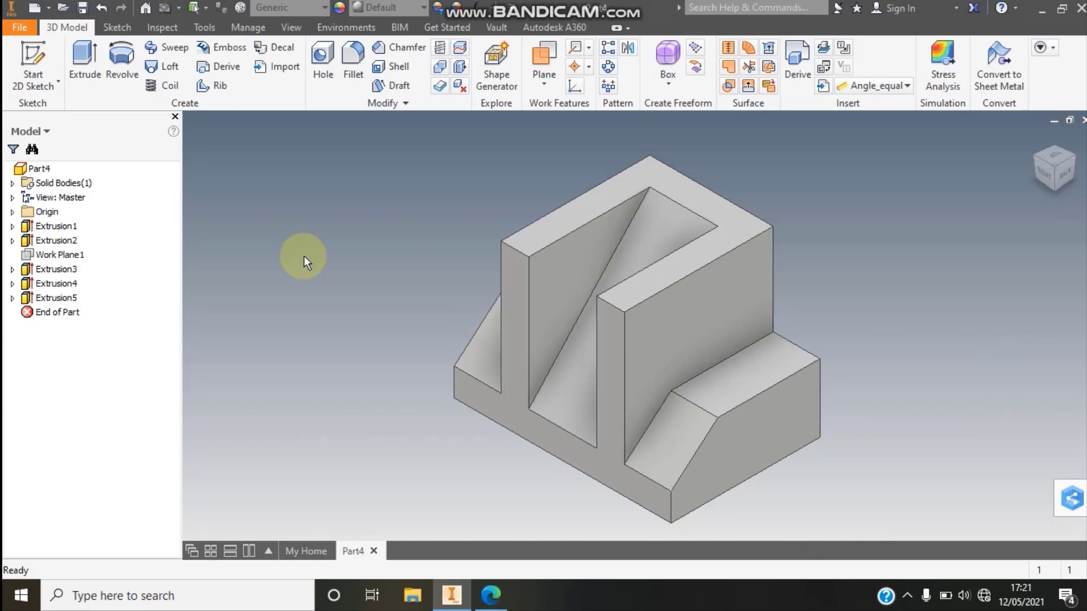
click(1081, 163)
click(1080, 163)
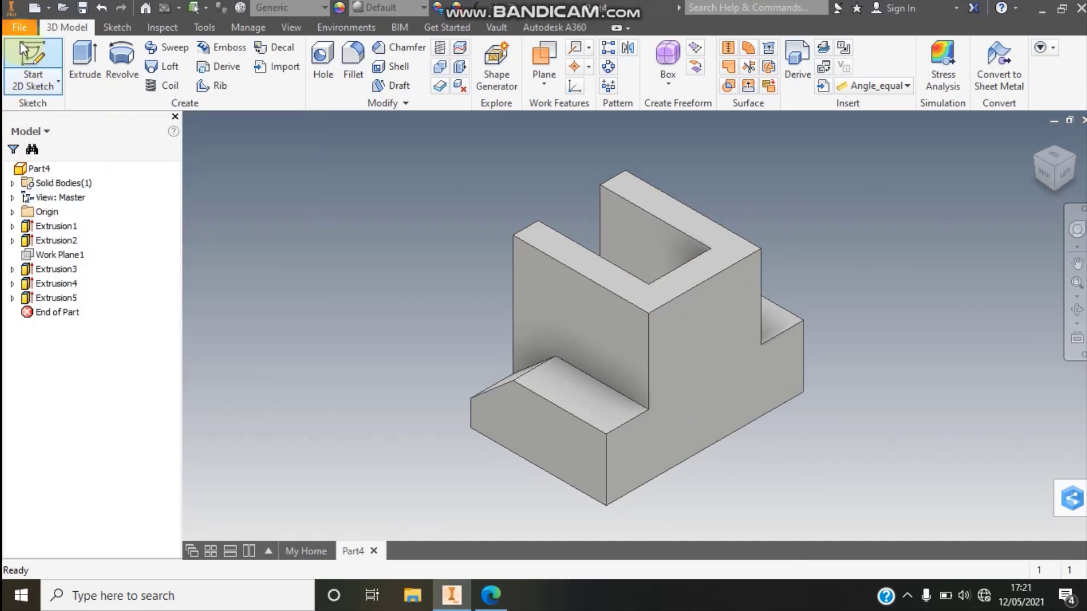
click(694, 355)
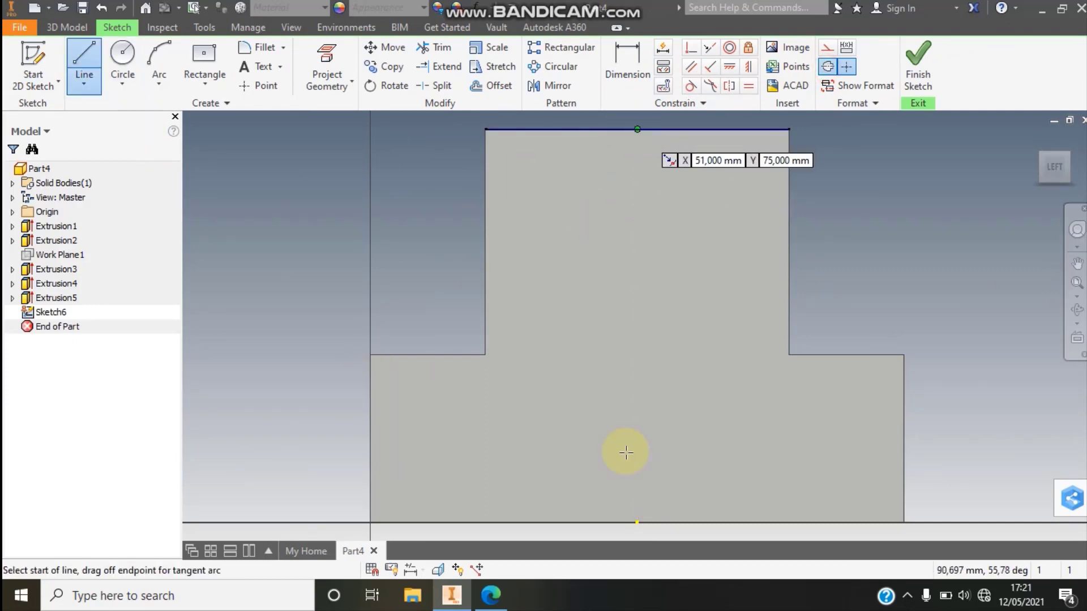
click(637, 522)
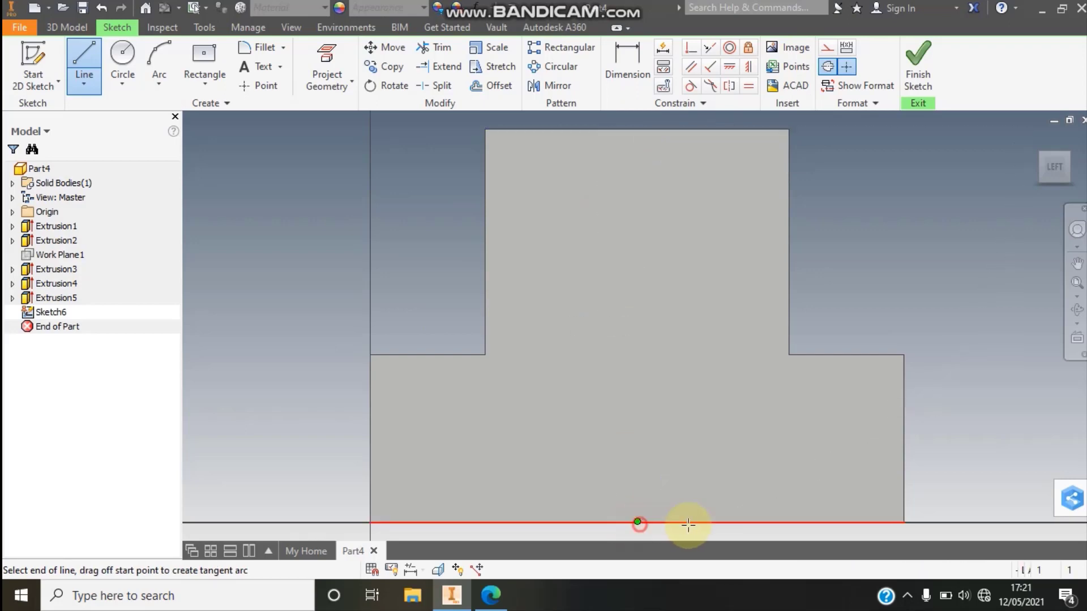
click(826, 68)
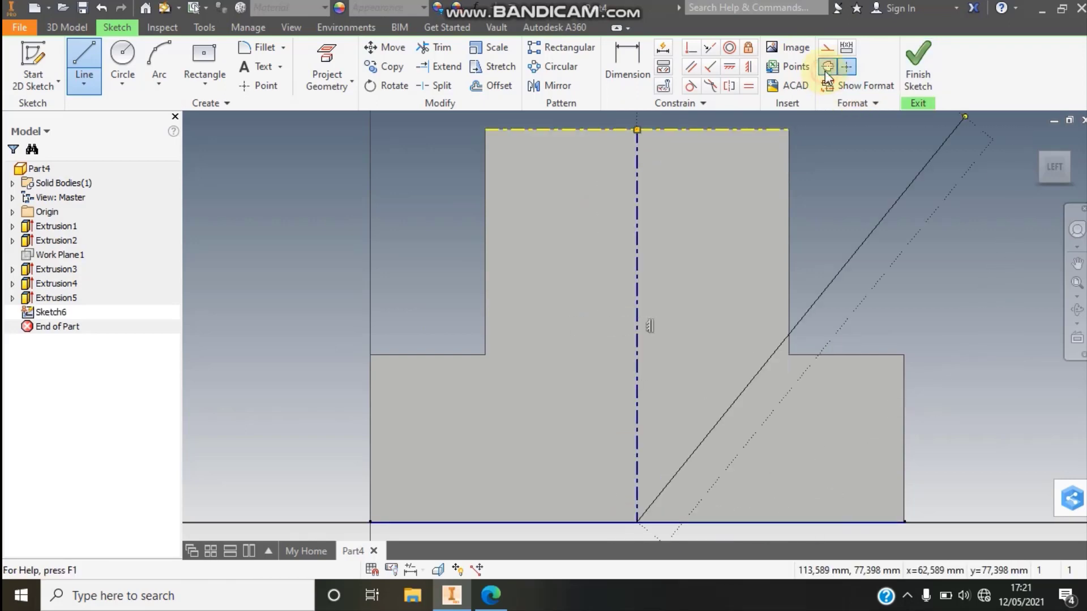
key(Escape)
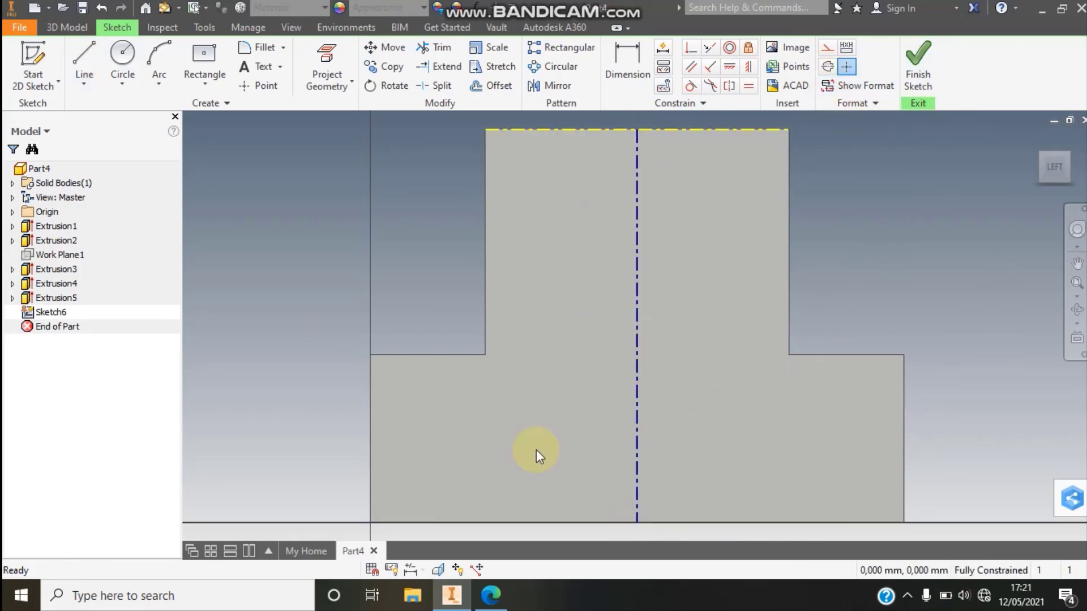
click(86, 60)
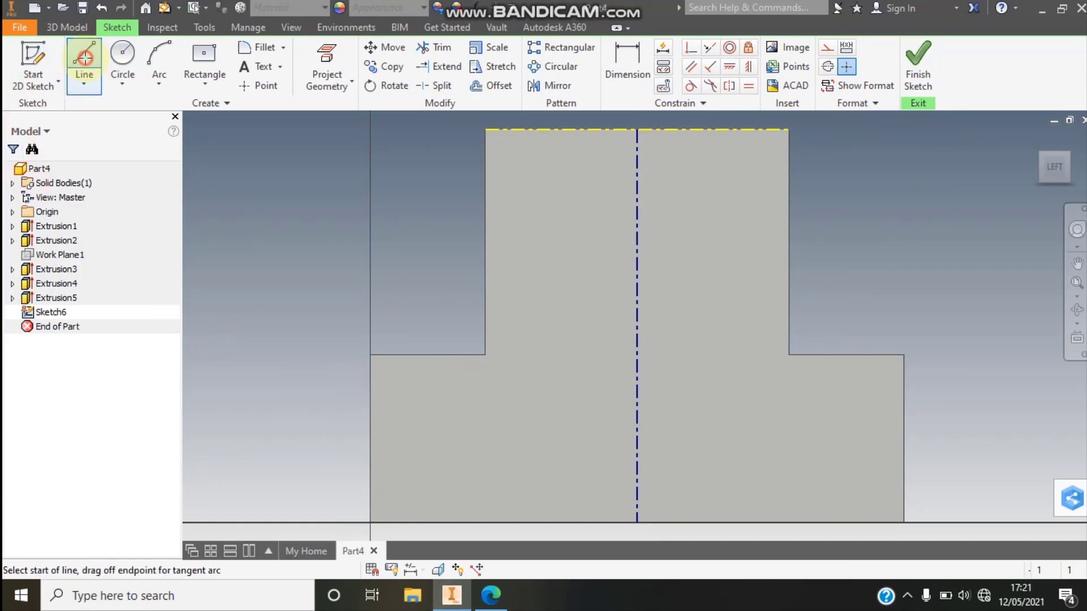
click(485, 129)
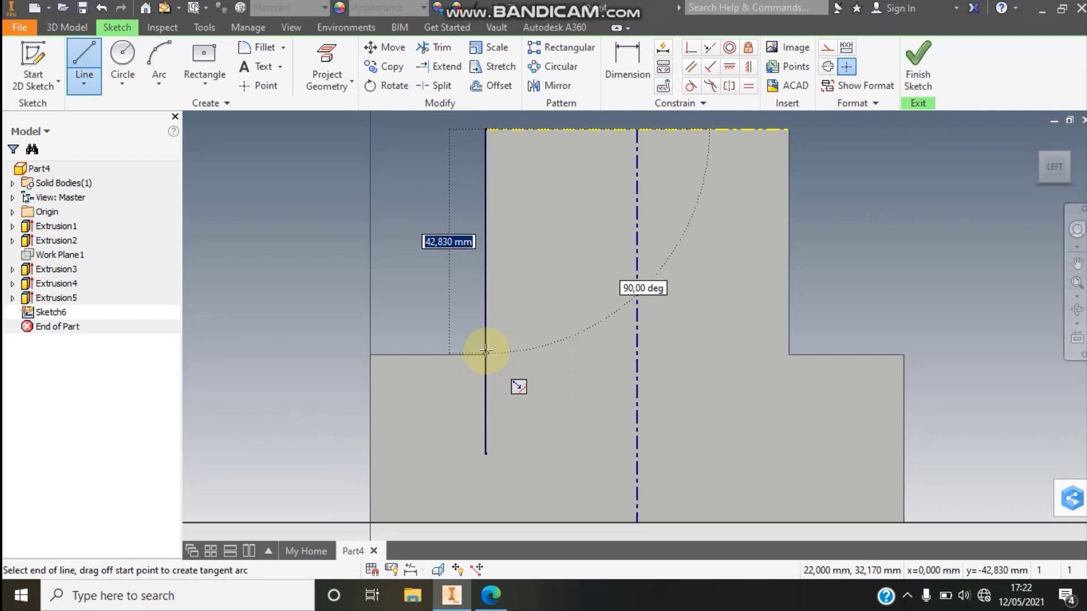
key(ctrl+z)
- Draw a closed right triangle 22 mm wide and 43 mm high between the upright block's side edge and the adjoining support's top edge
click(87, 56)
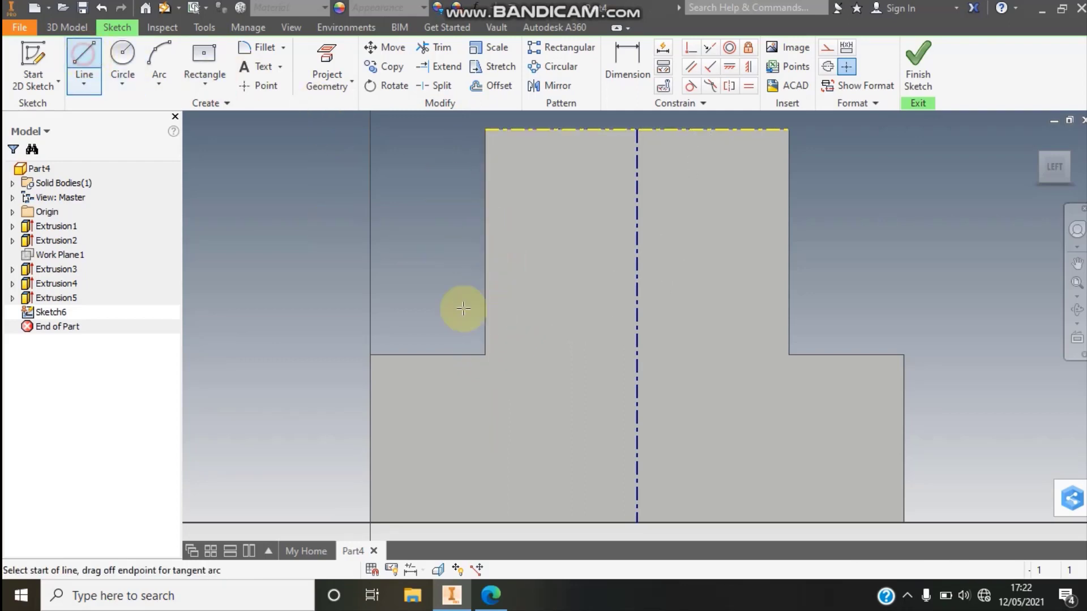
click(484, 355)
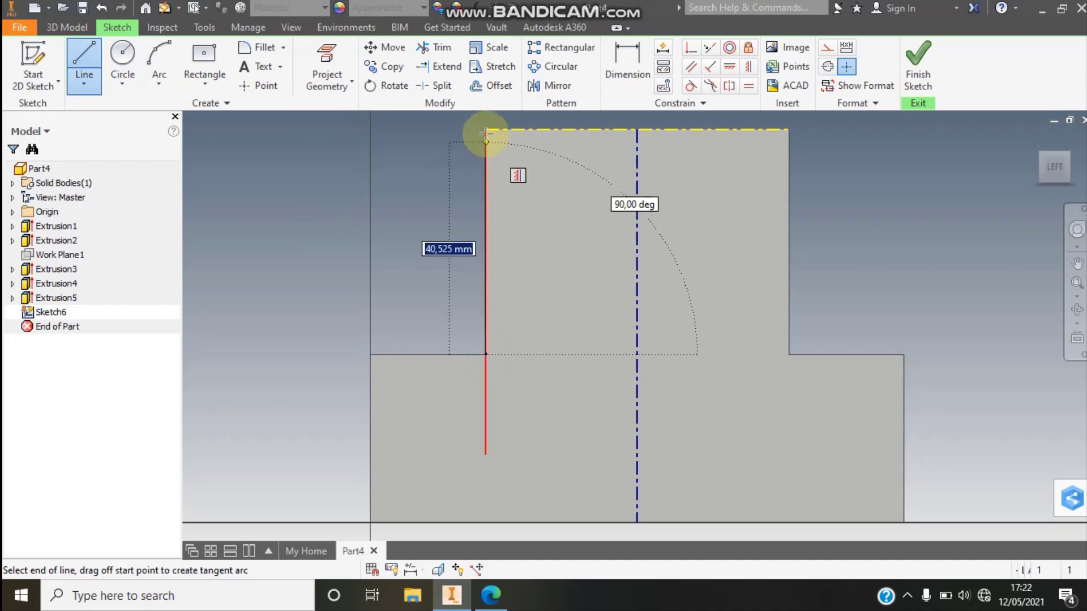
click(484, 129)
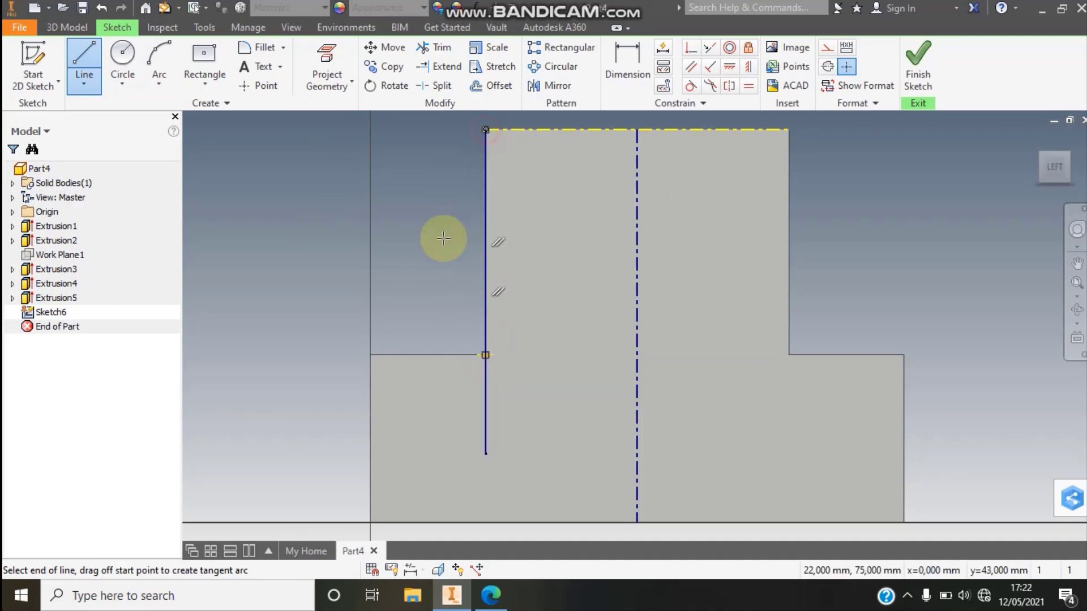
click(368, 354)
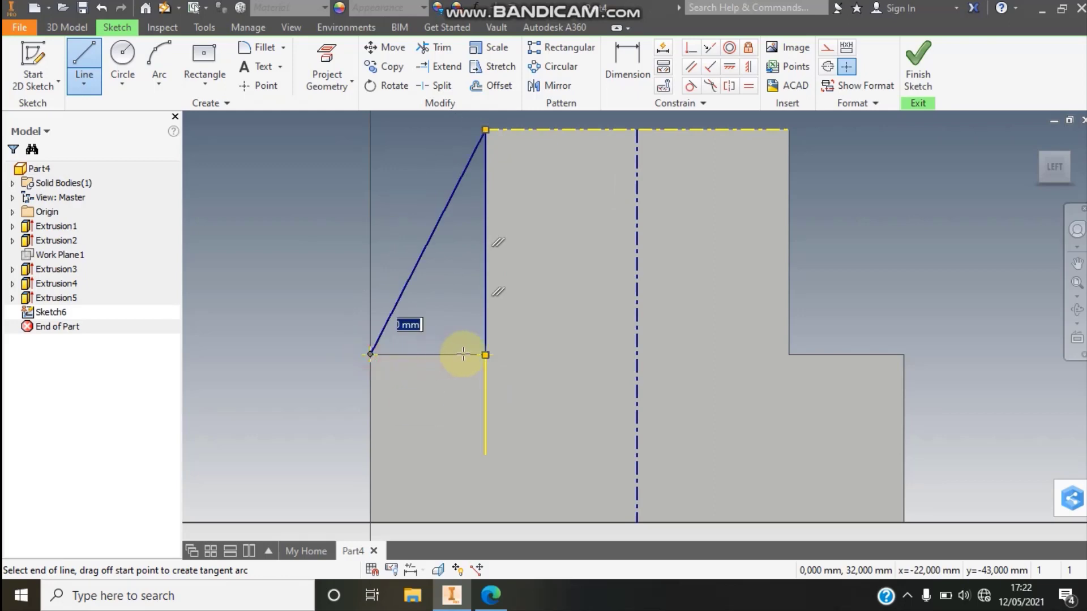
click(485, 355)
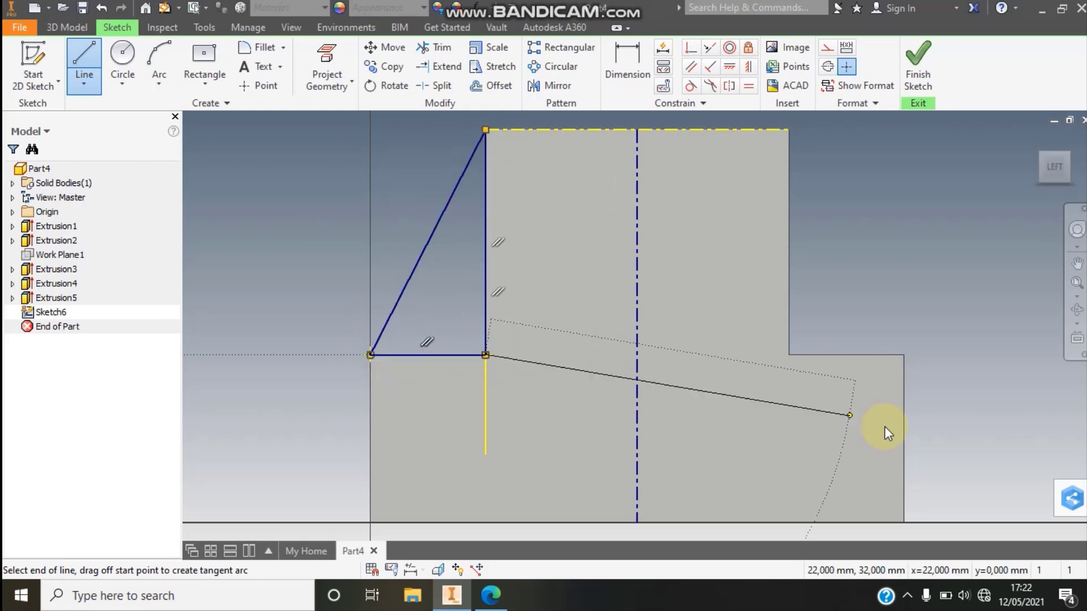
key(Escape)
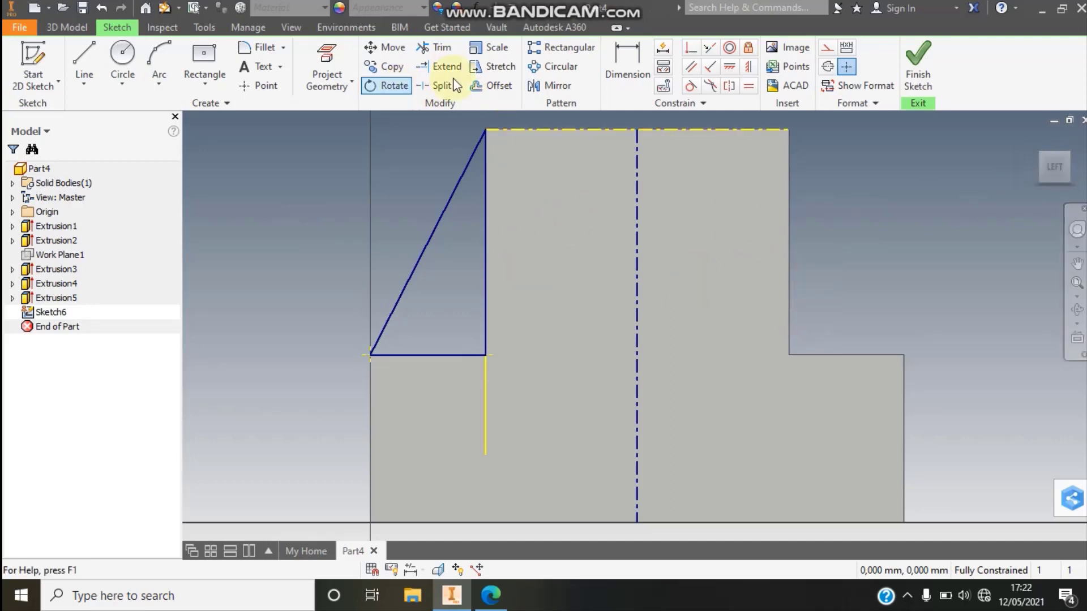
- Mirror the triangle's three lines about the vertical centerline and finish the sketch
click(558, 91)
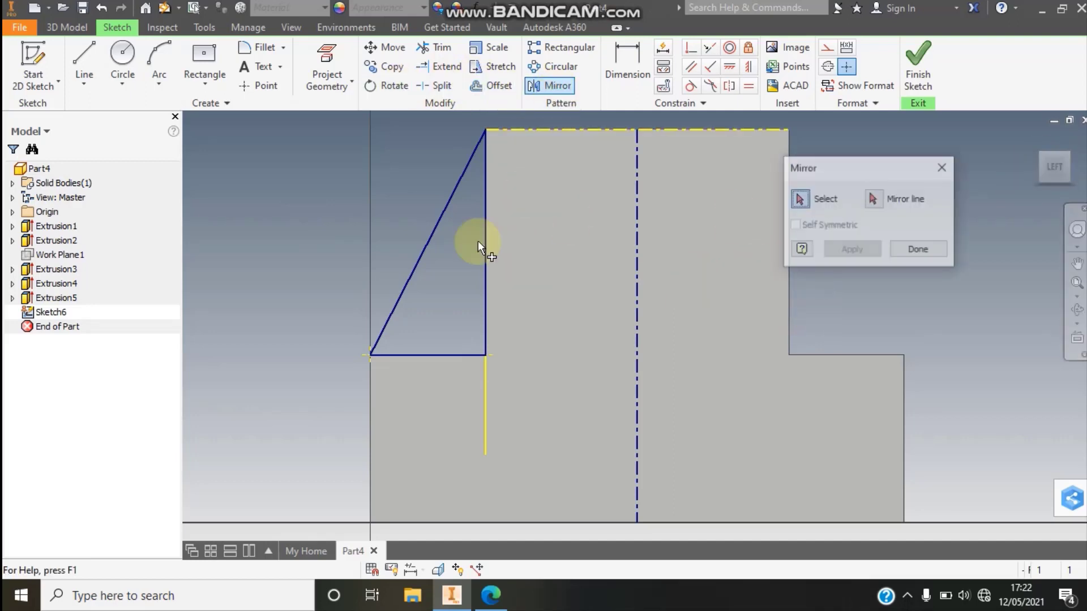
click(423, 252)
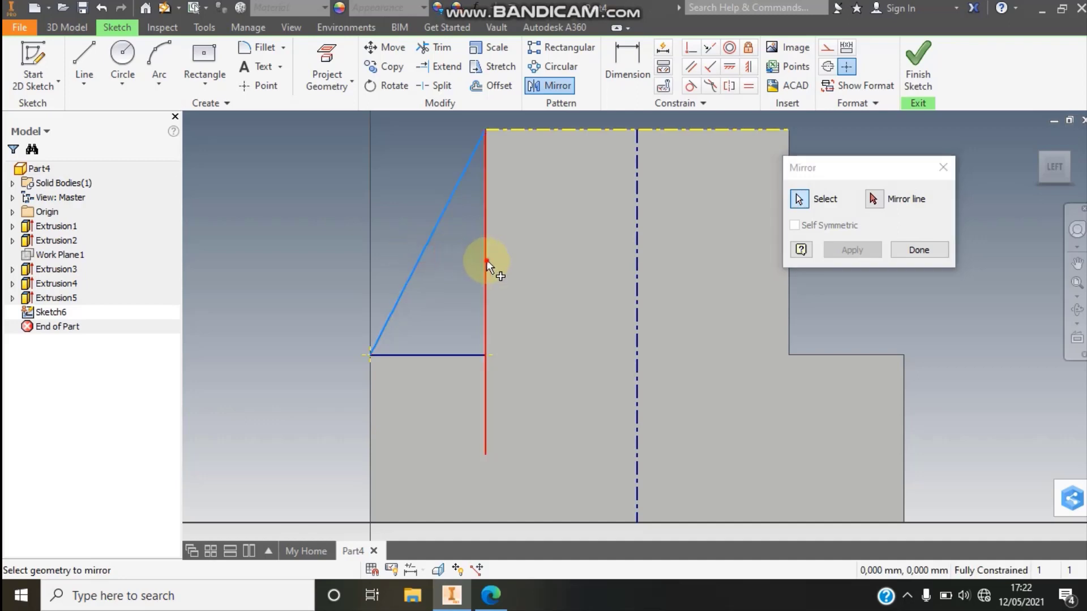
click(485, 261)
click(453, 356)
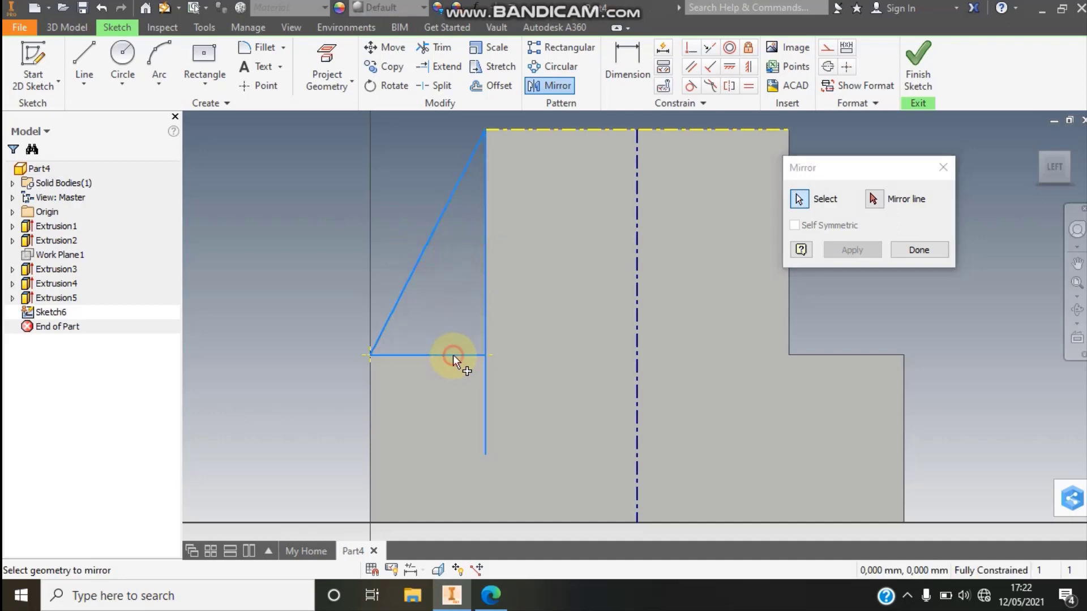
click(873, 199)
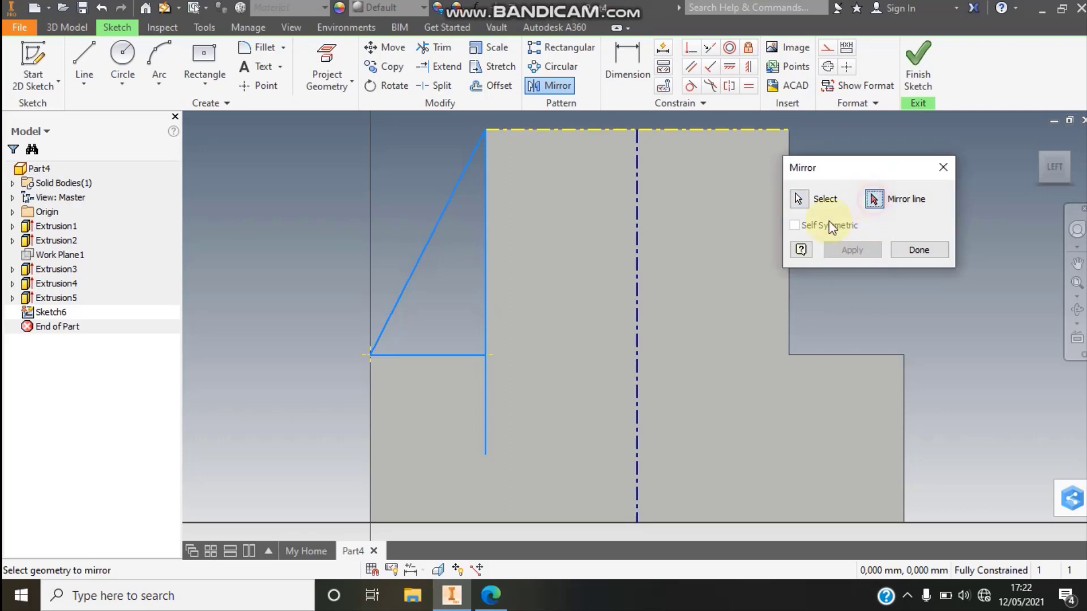
click(636, 273)
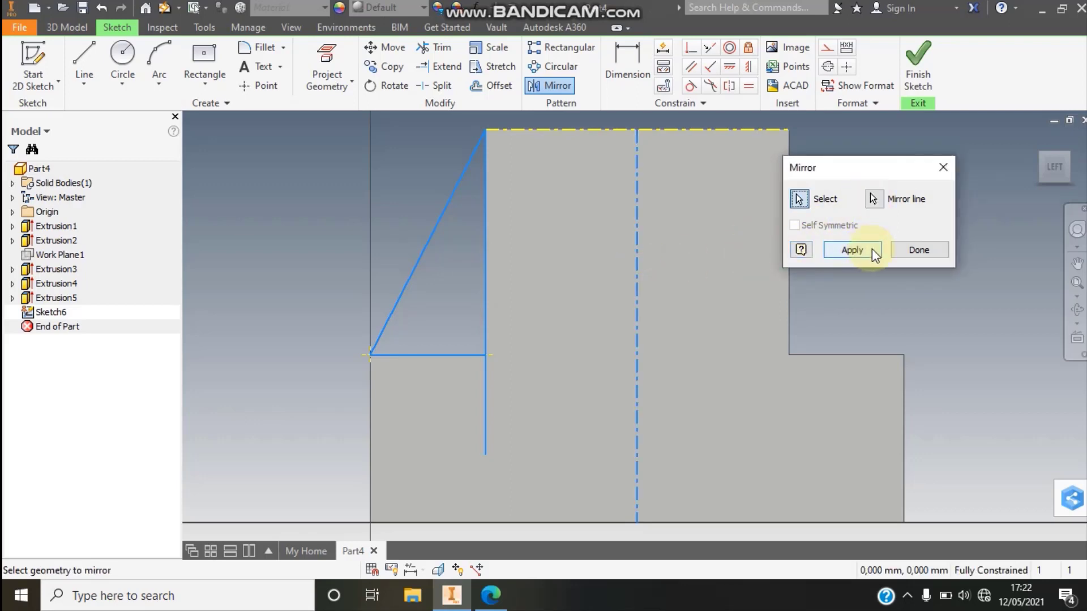
click(870, 251)
click(920, 251)
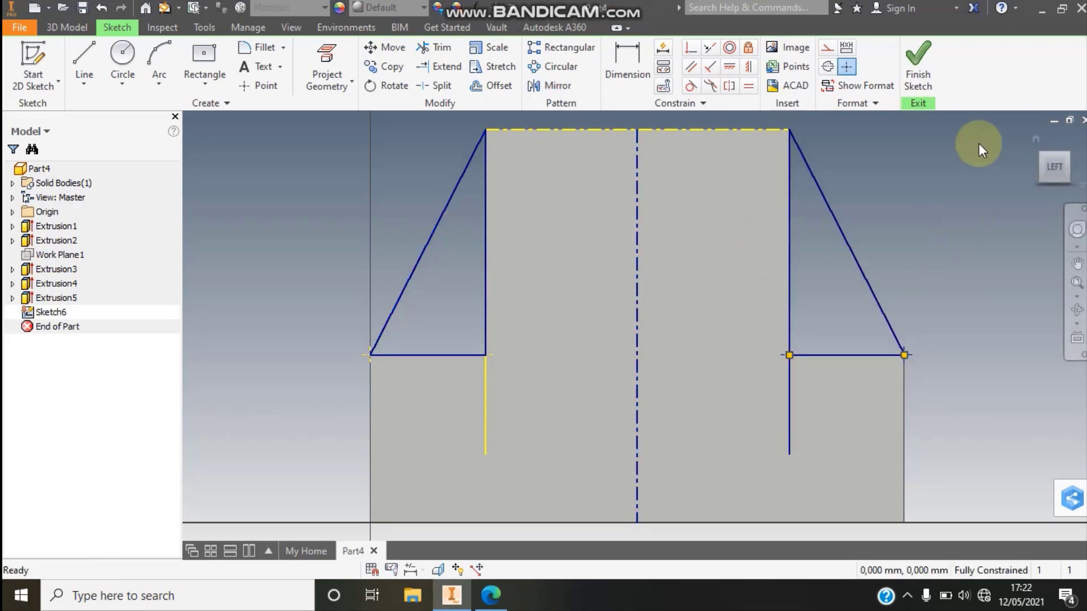
click(917, 65)
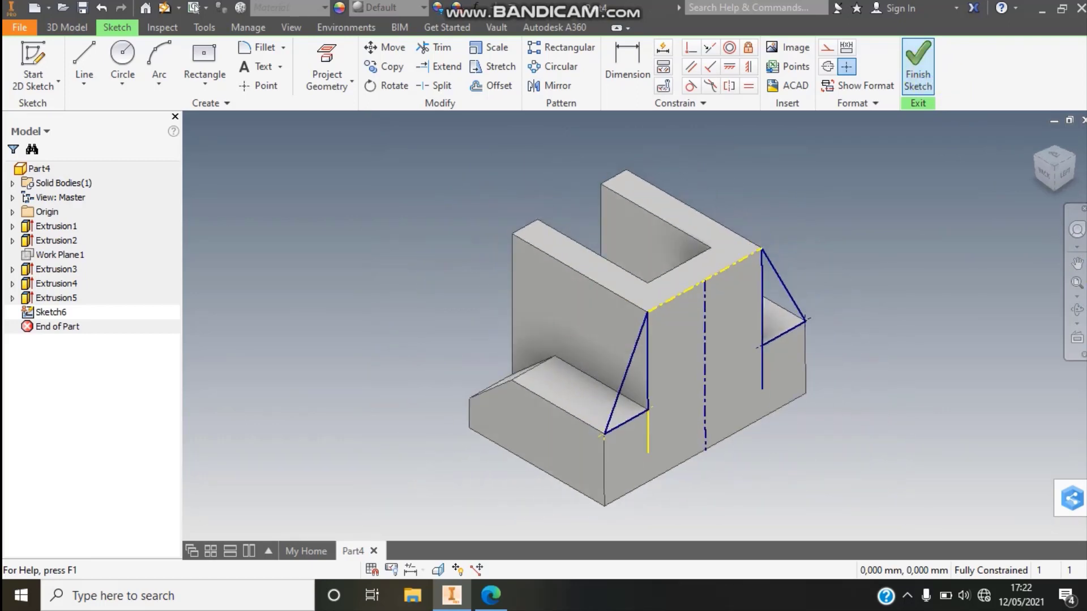
- Extrude both triangles 13 mm as a join, with the direction flipped inward over the side supports
click(93, 82)
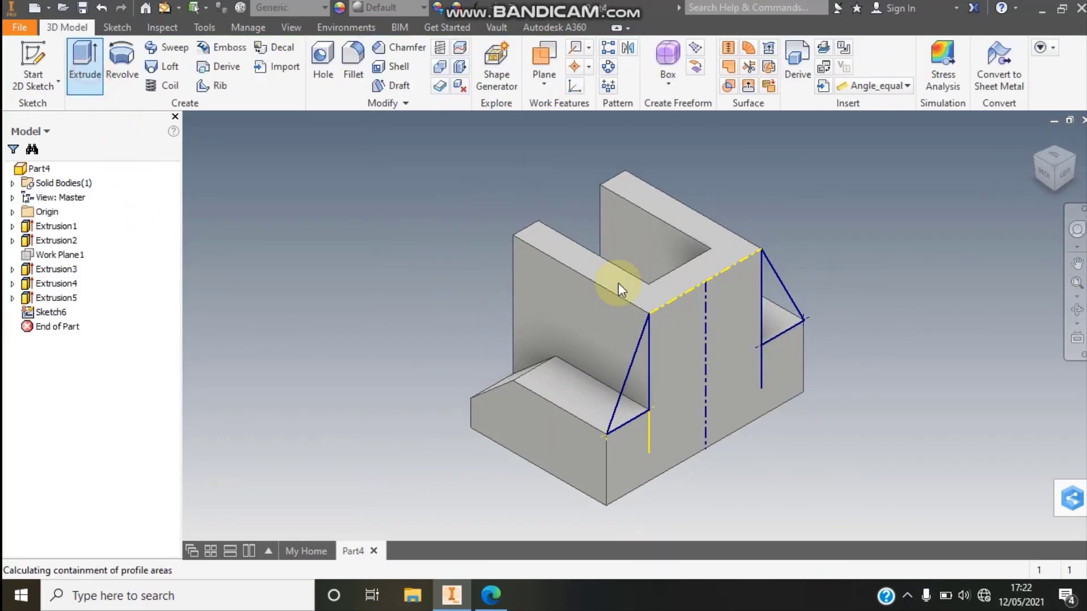
click(634, 400)
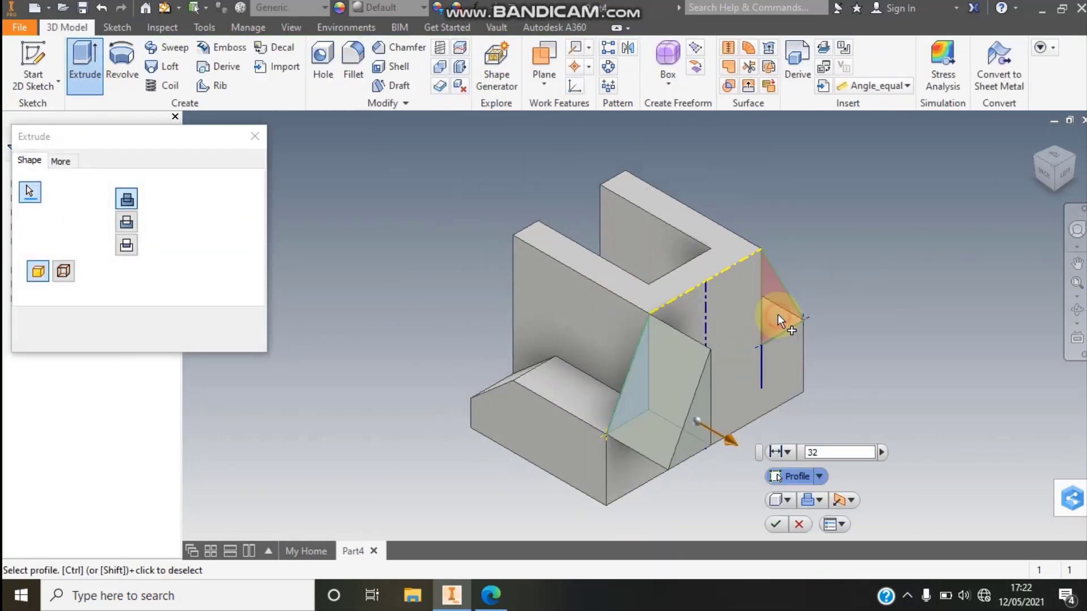
click(779, 315)
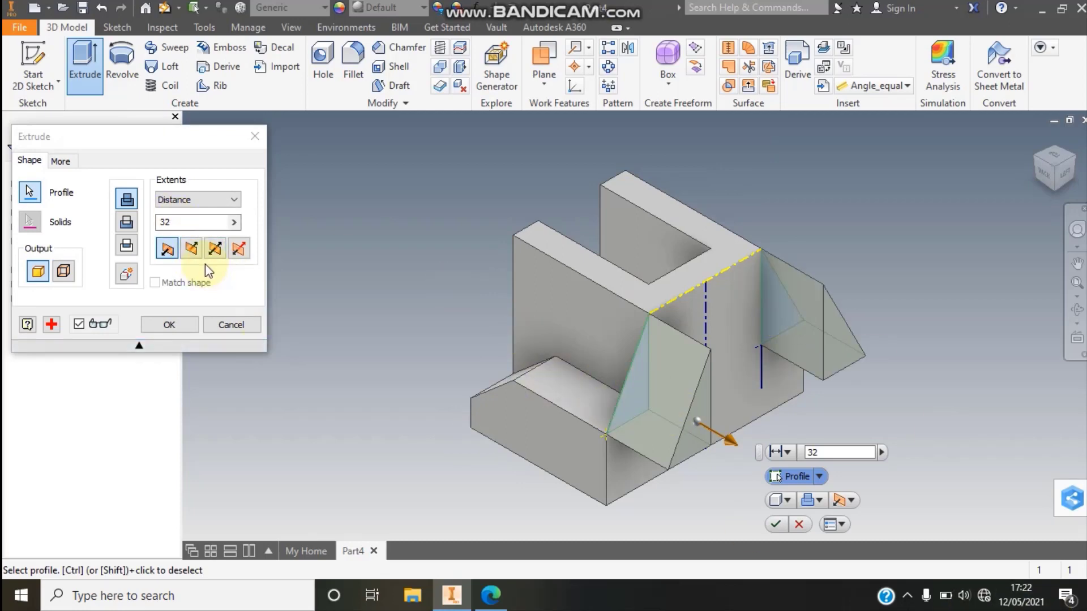
click(192, 250)
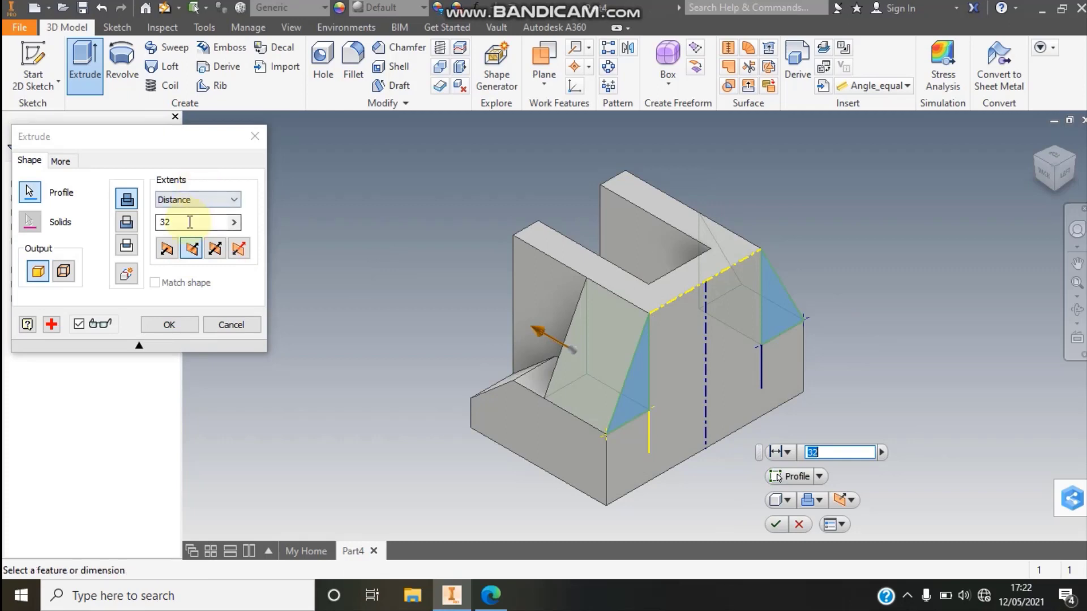
drag(190, 222, 121, 222)
text(13)
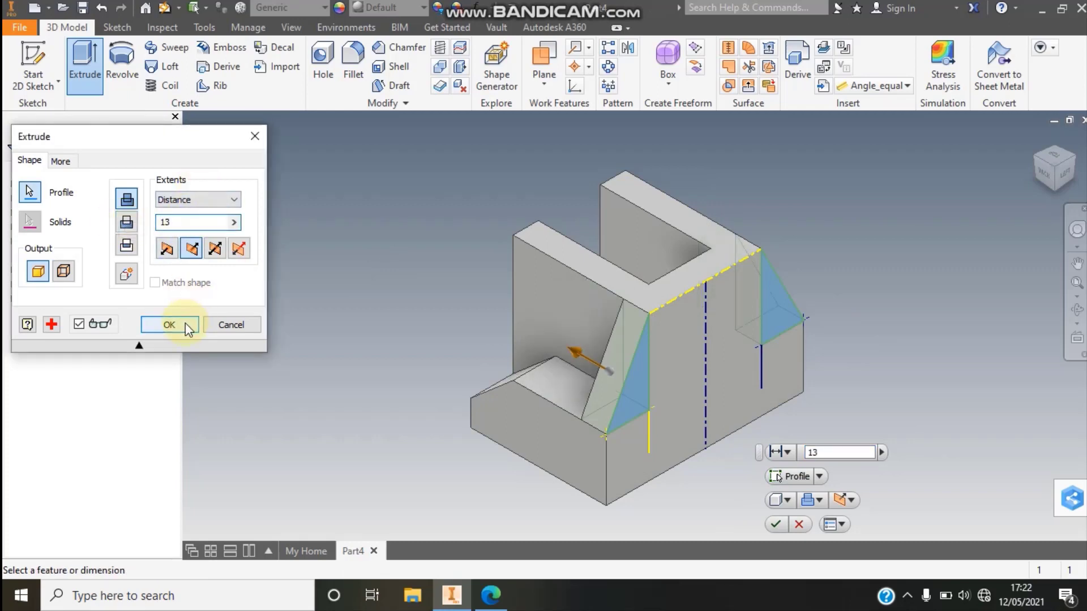
click(185, 324)
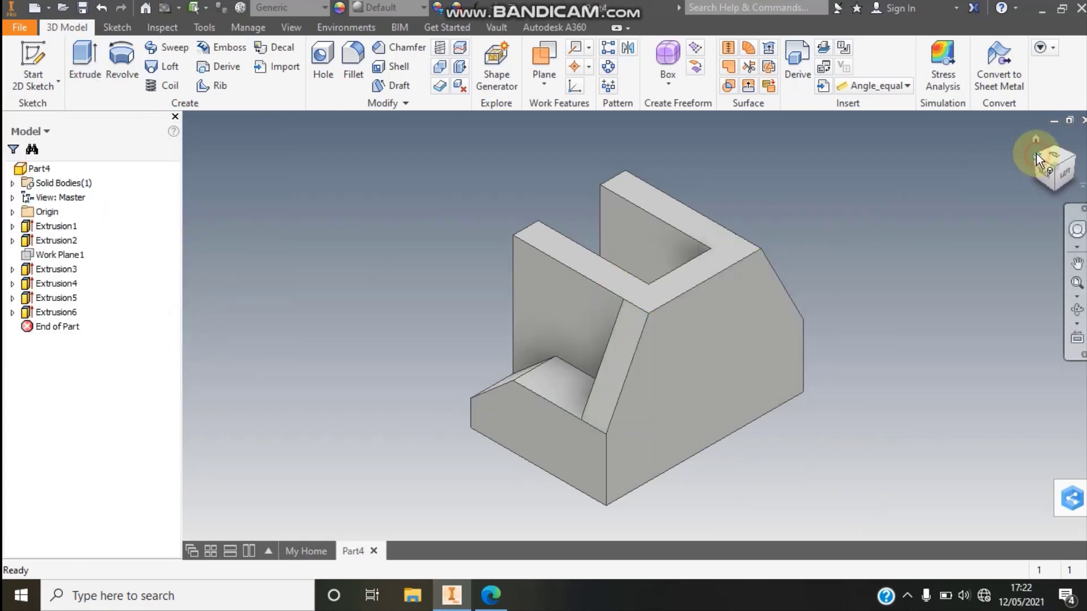
- Examine the finished part from several sides, including its front and underside
mouse_move(1036, 153)
mouse_down()
mouse_move(1044, 196)
mouse_move(1034, 155)
mouse_move(1029, 168)
mouse_up()
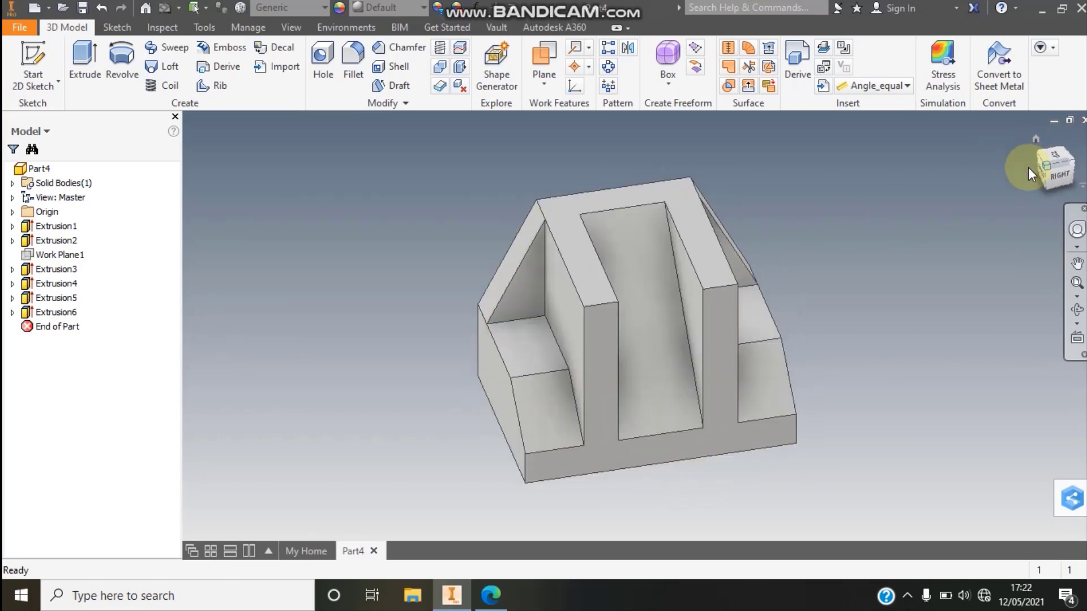
click(1058, 168)
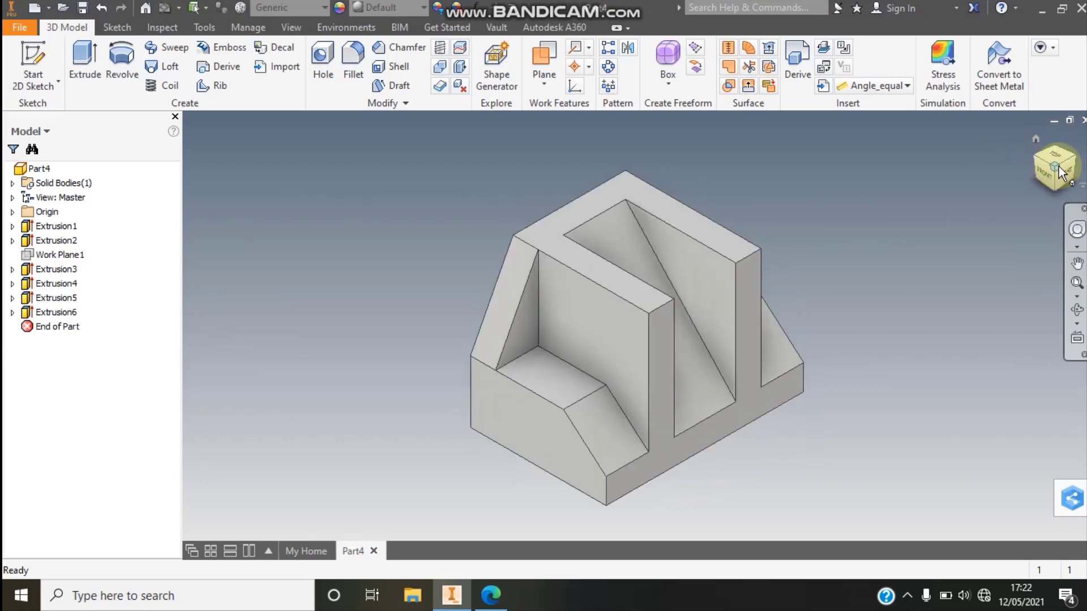
click(1083, 312)
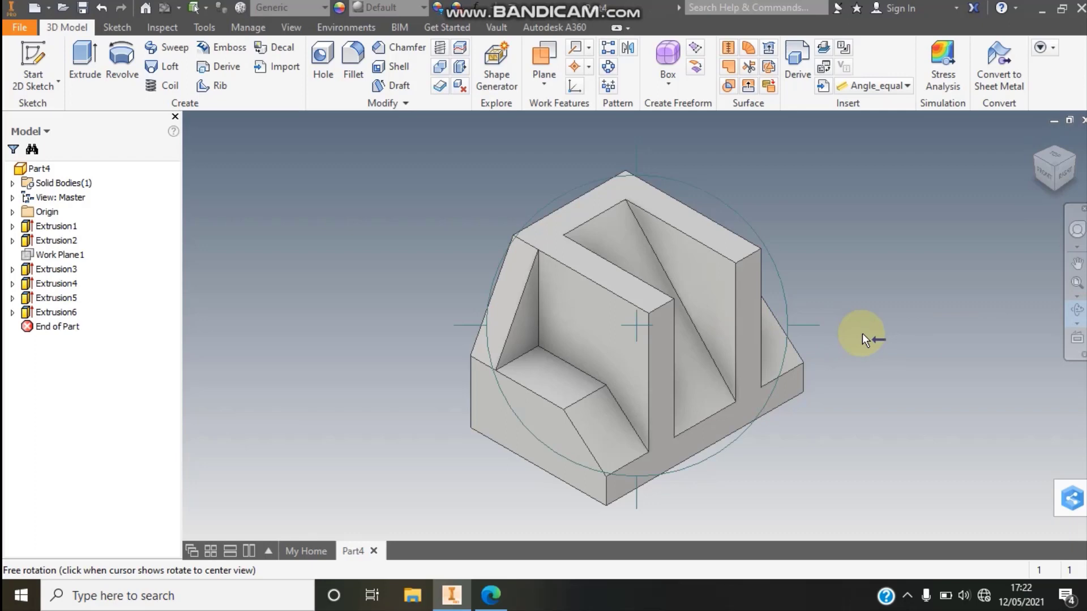
drag(677, 337, 625, 258)
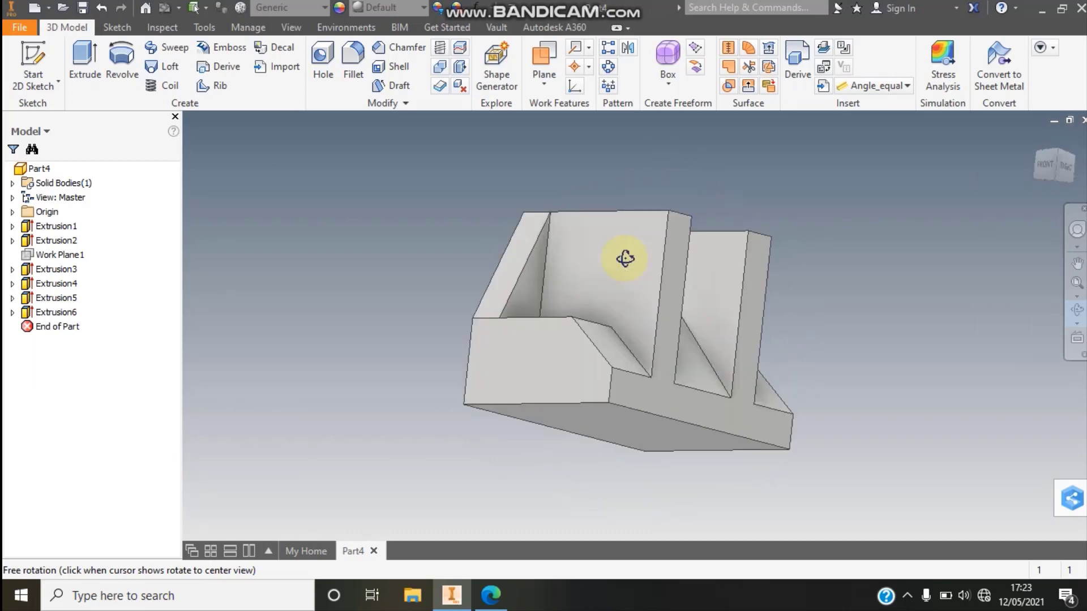
drag(558, 264, 576, 300)
drag(650, 310, 502, 241)
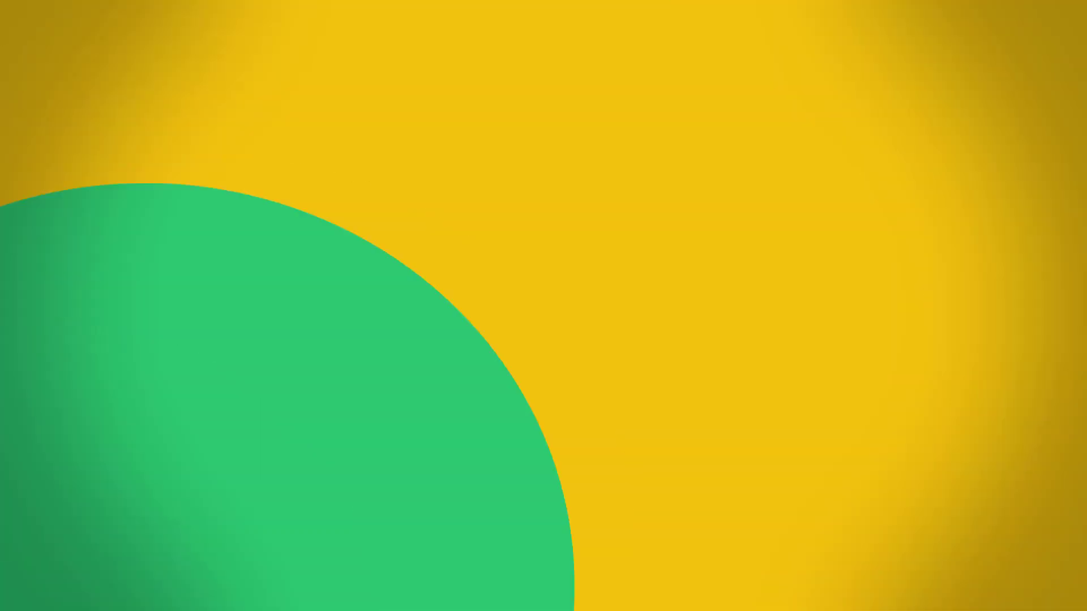